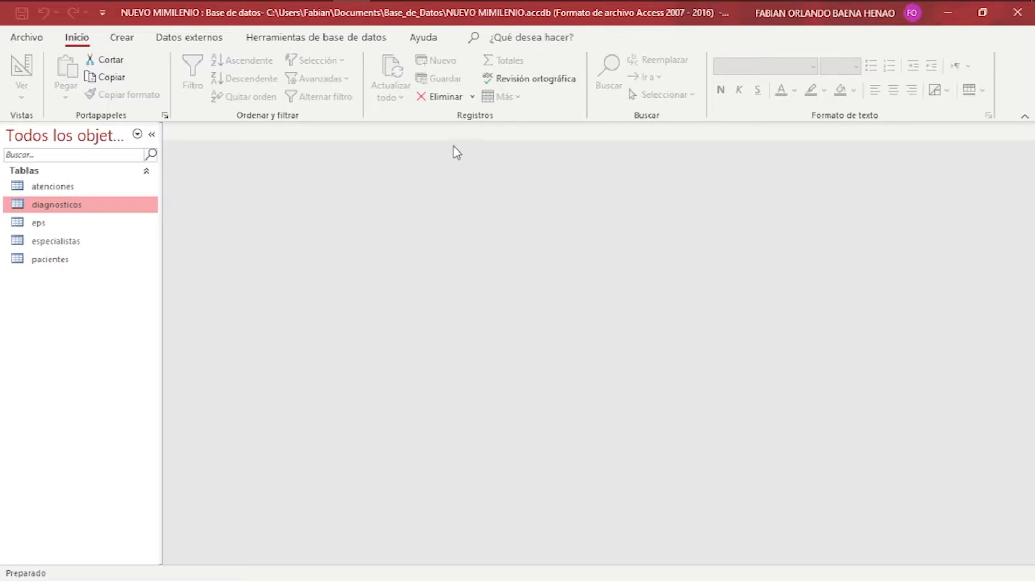
Briefly view the atenciones table, then start the Simple Query Wizard from Crear.
double_click(81, 187)
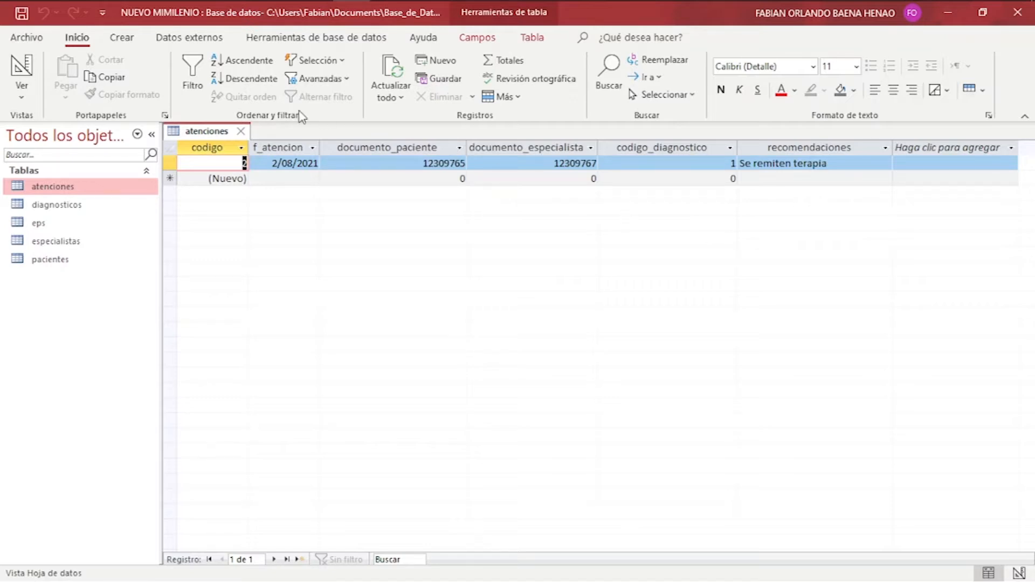
left_click(241, 131)
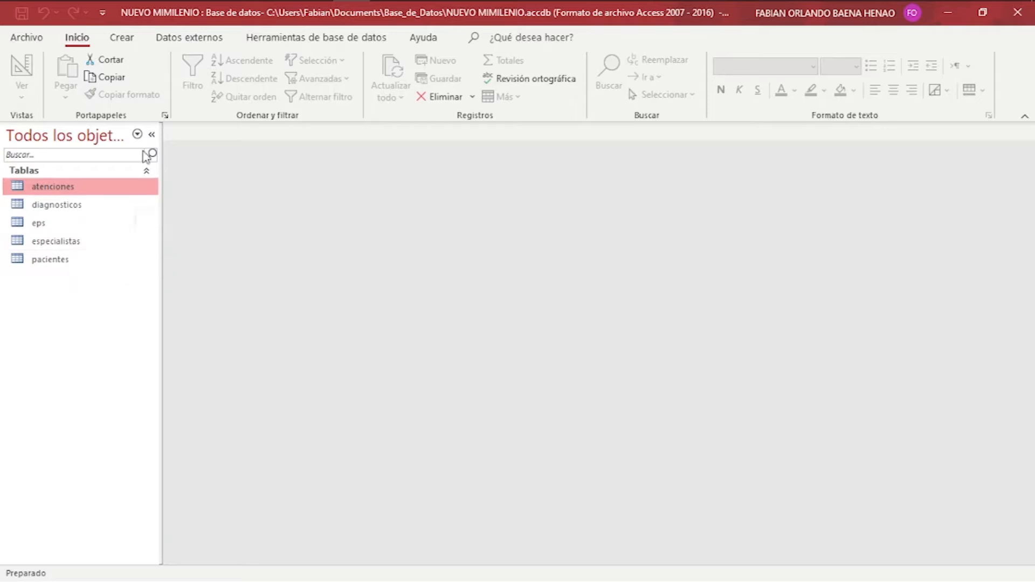
left_click(128, 41)
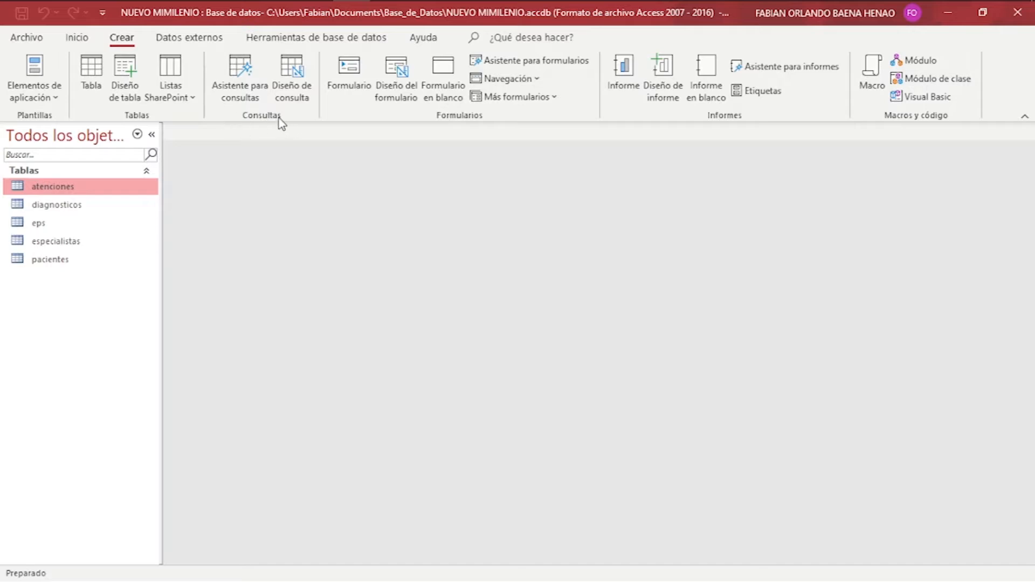
left_click(232, 74)
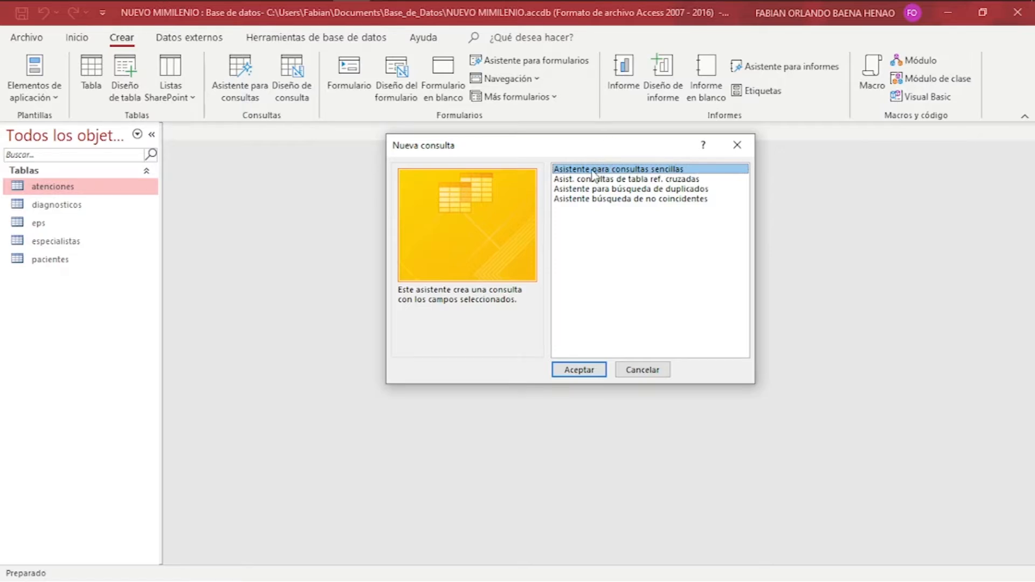
left_click(577, 371)
Launch the Simple Query Wizard and choose Tabla: pacientes as the field source.
left_click(577, 372)
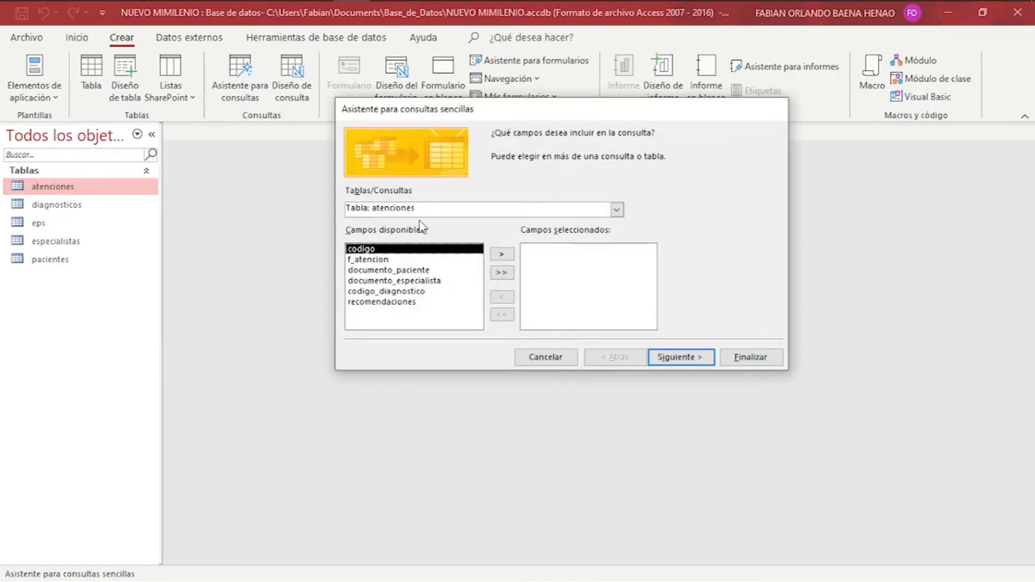
left_click(618, 213)
left_click(619, 213)
left_click(619, 213)
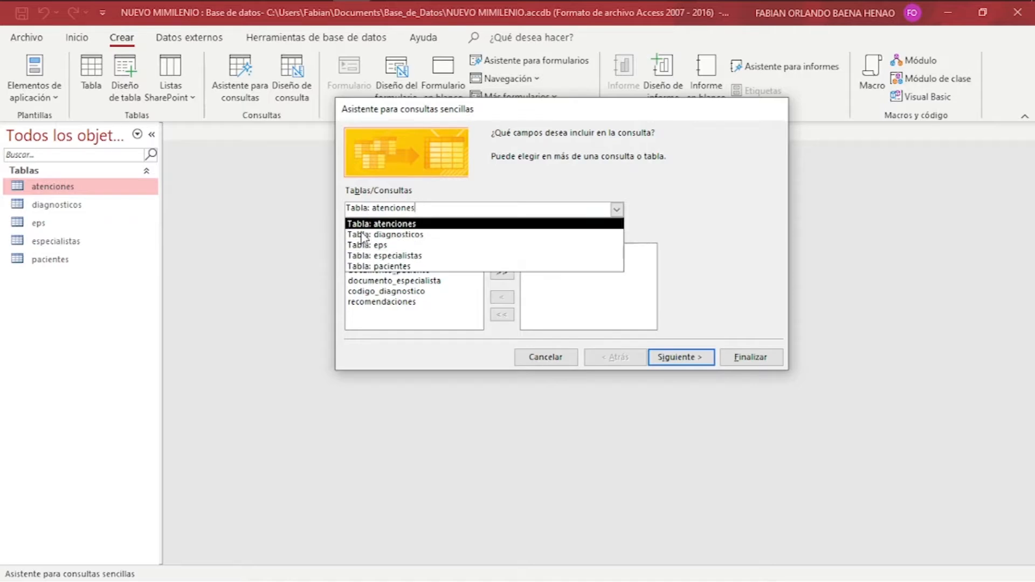
left_click(666, 205)
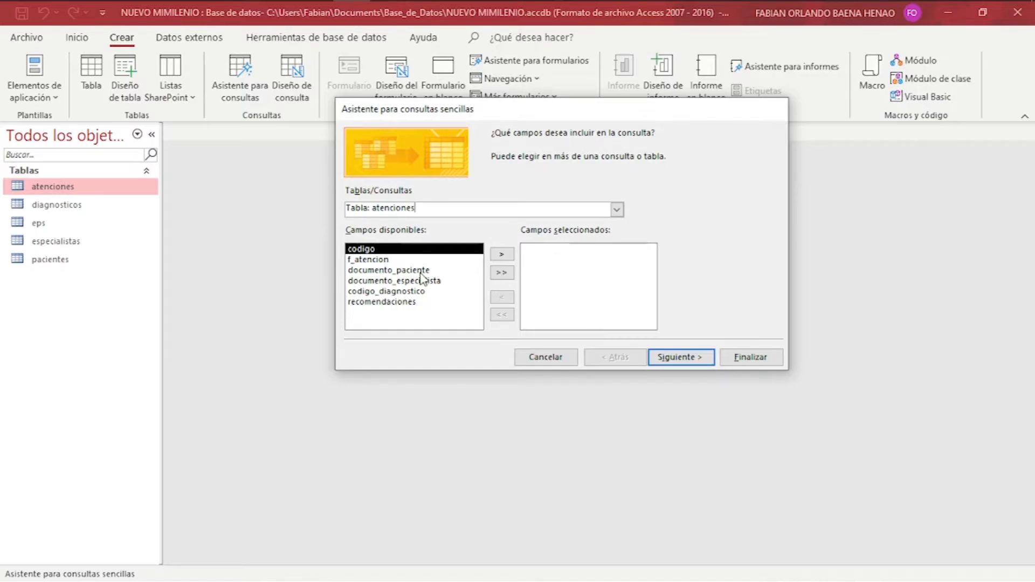
left_click(617, 210)
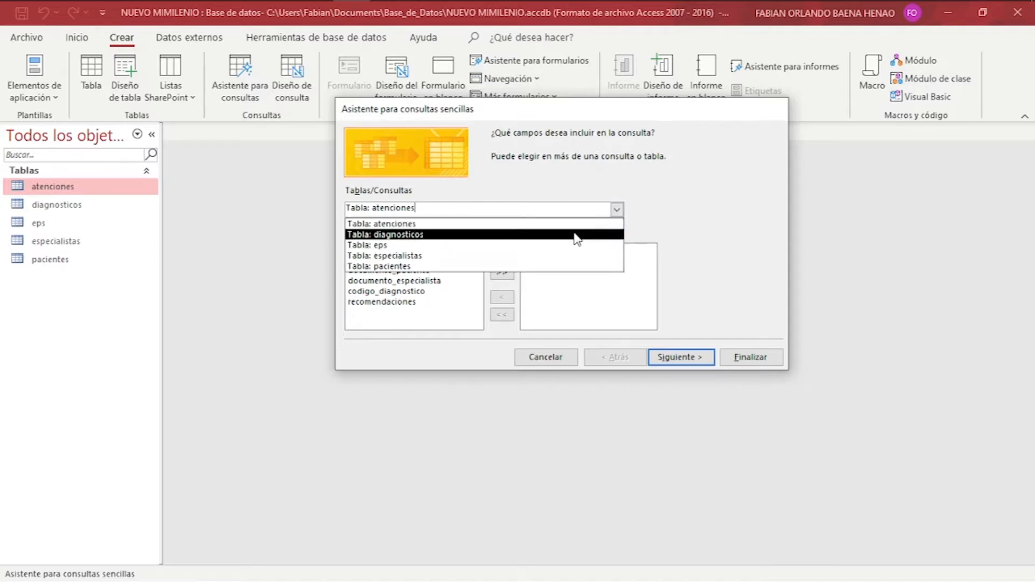
left_click(539, 266)
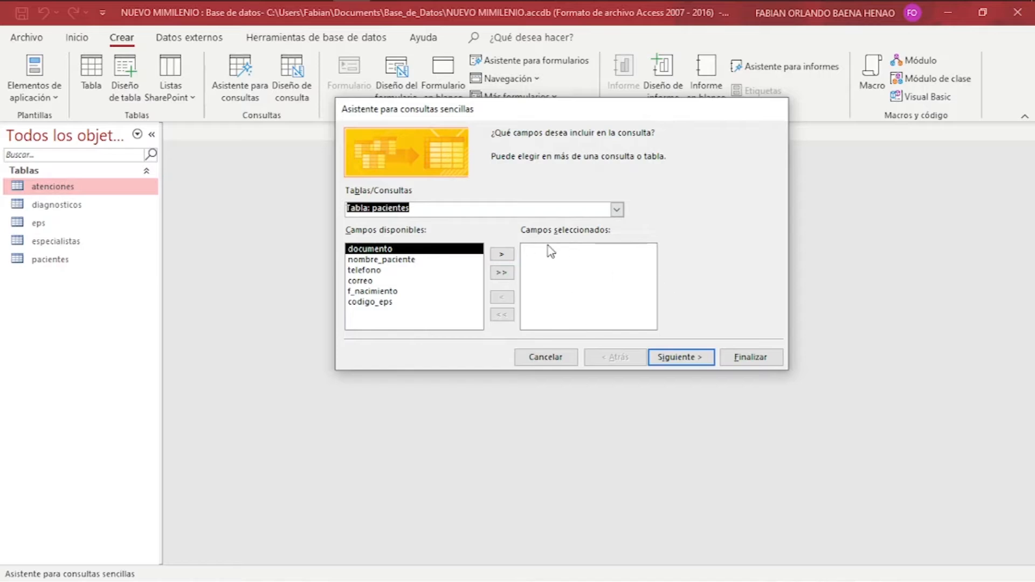
Add documento, nombre_paciente, telefono, correo, f_nacimiento and codigo_eps, then continue.
left_click(502, 254)
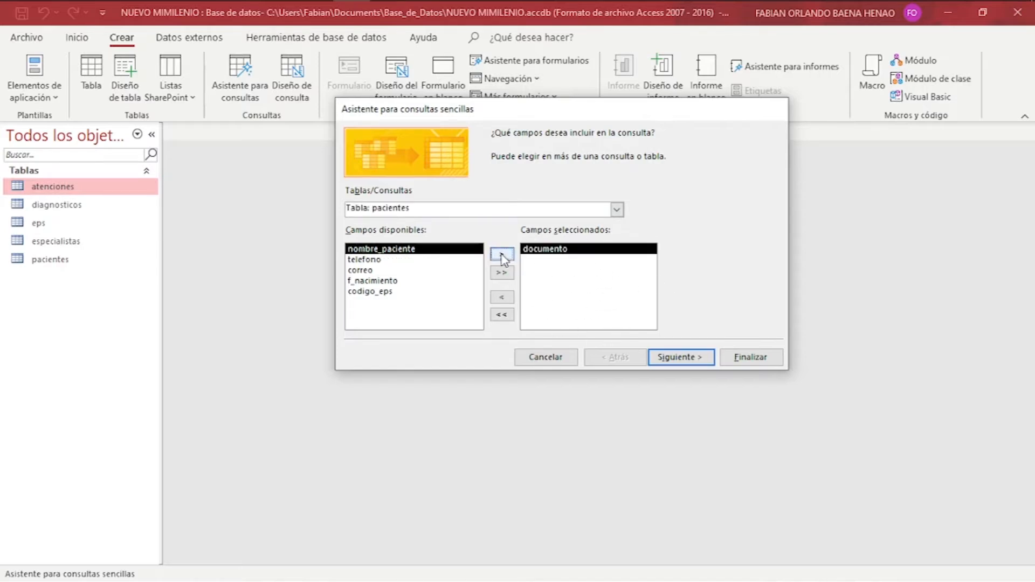
left_click(501, 254)
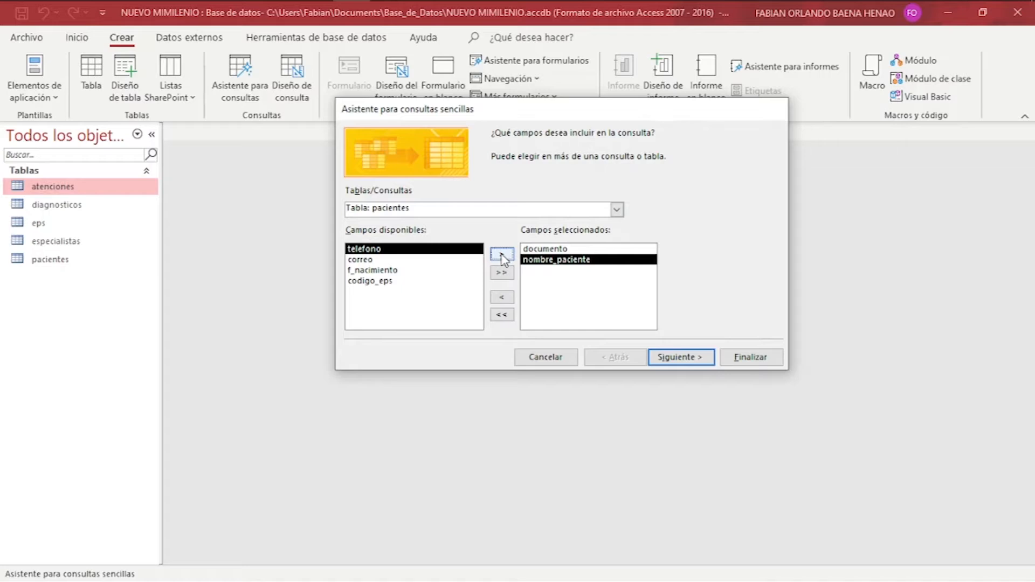
left_click(503, 254)
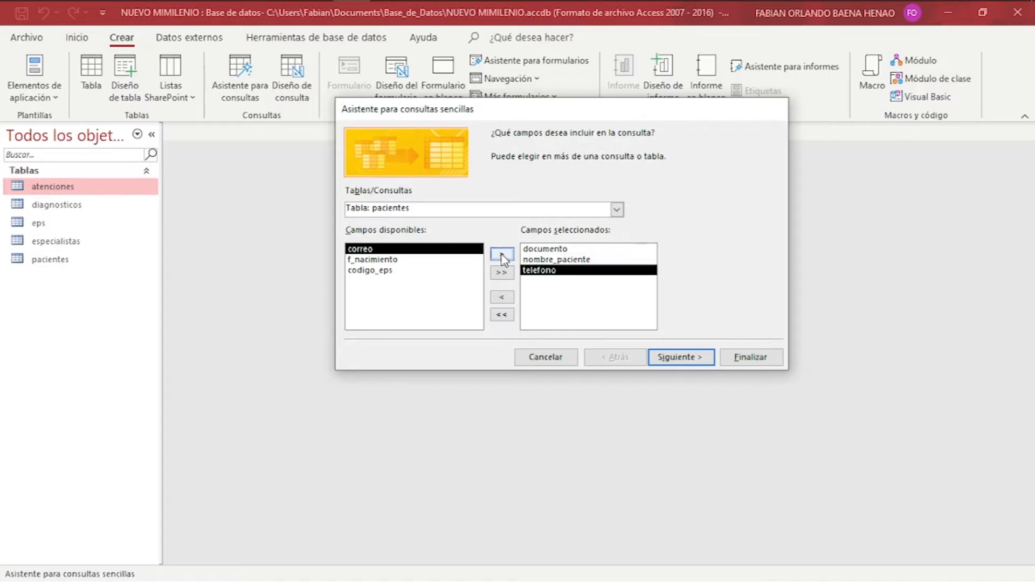
left_click(502, 256)
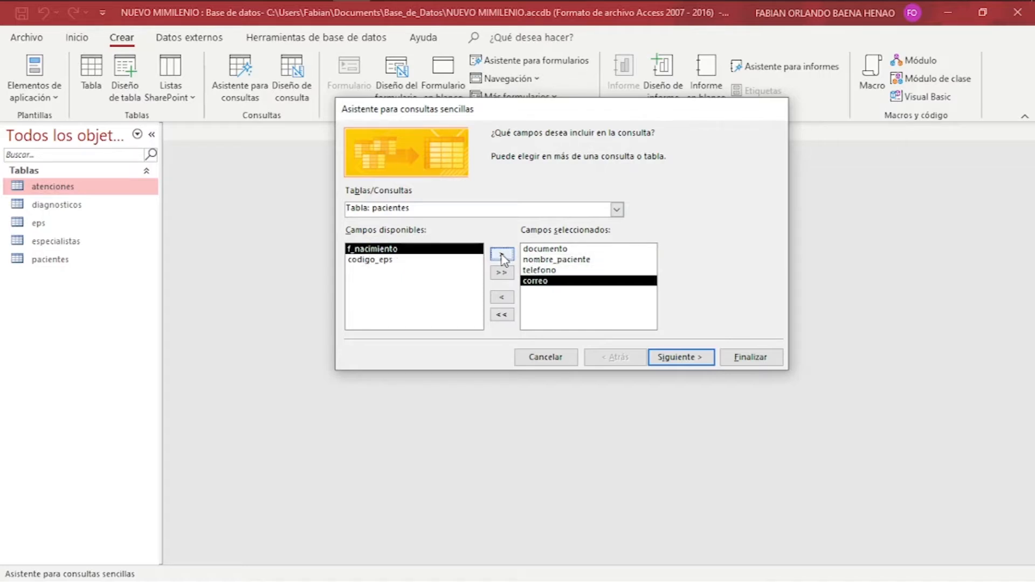
left_click(502, 255)
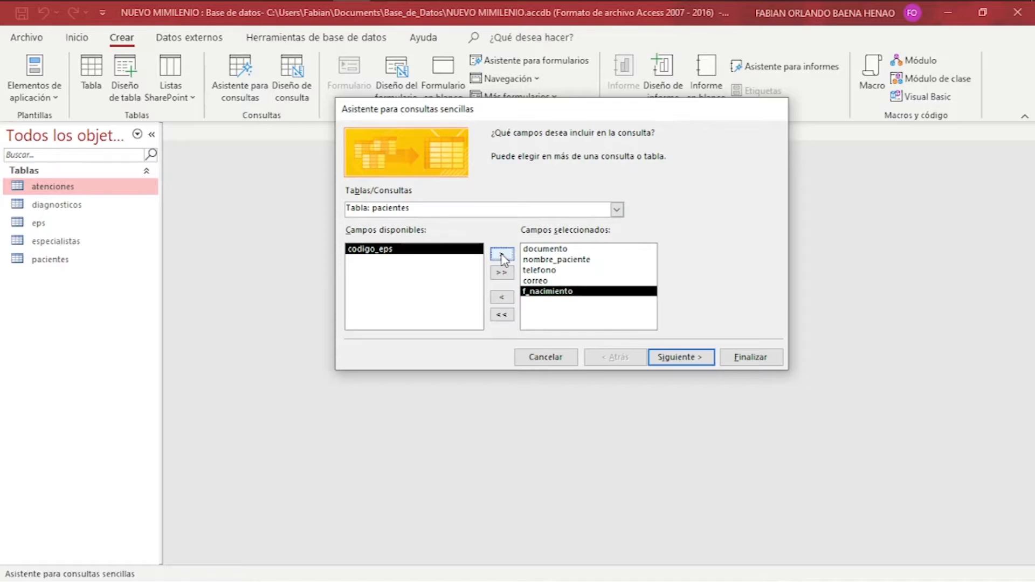
left_click(502, 255)
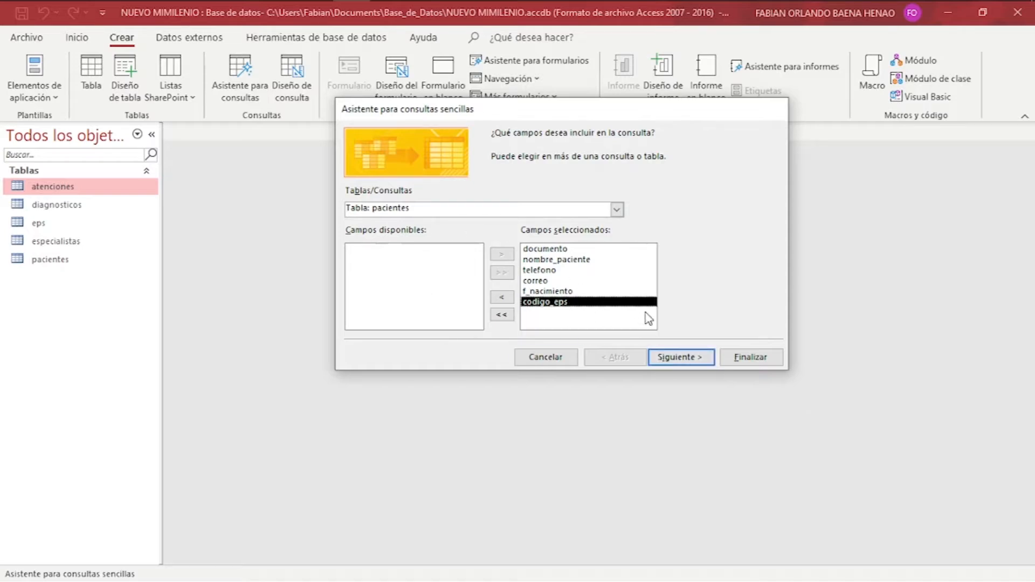
left_click(678, 357)
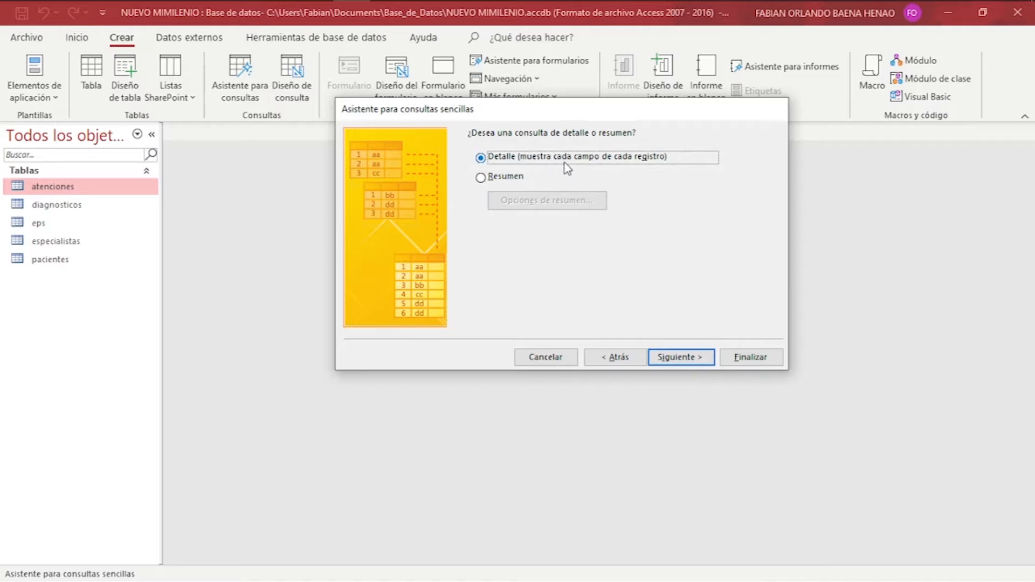
Keep a Detalle (detail) query and continue to the naming page.
left_click(480, 178)
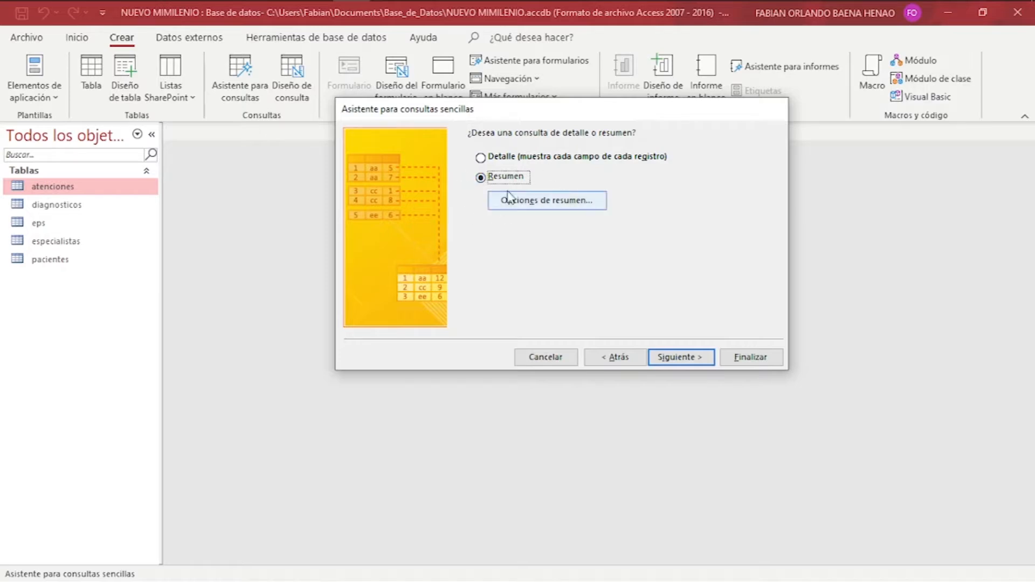
left_click(543, 161)
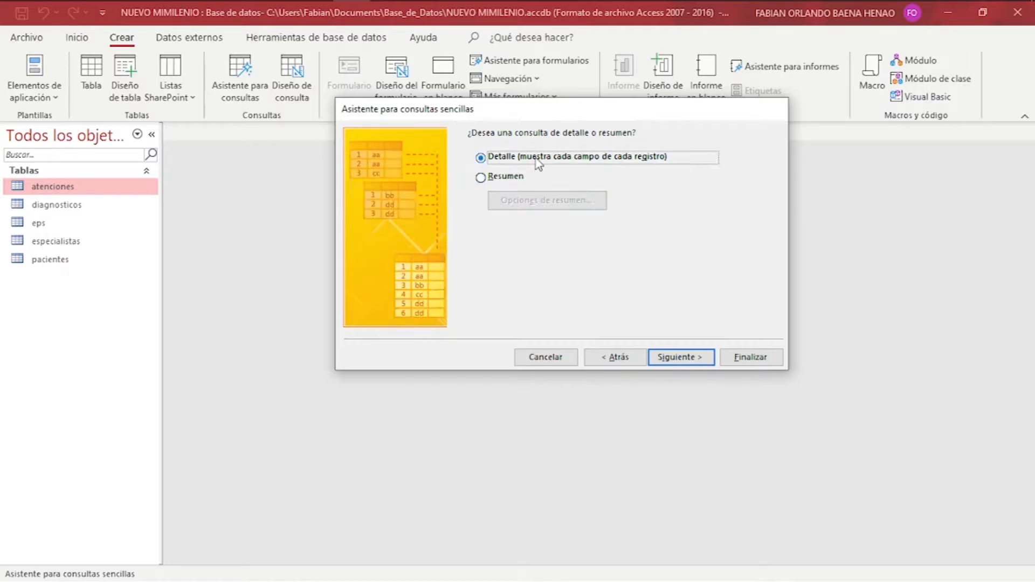
left_click(685, 357)
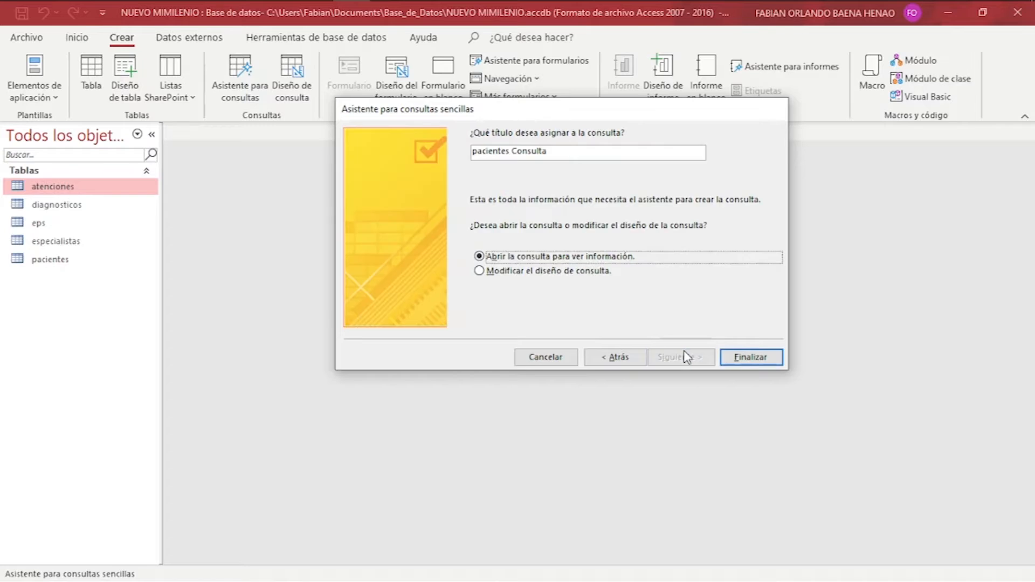
Title the query 'Consulta pacientes' and finish to view its results.
left_click(567, 153)
left_click_drag(530, 148, 444, 148)
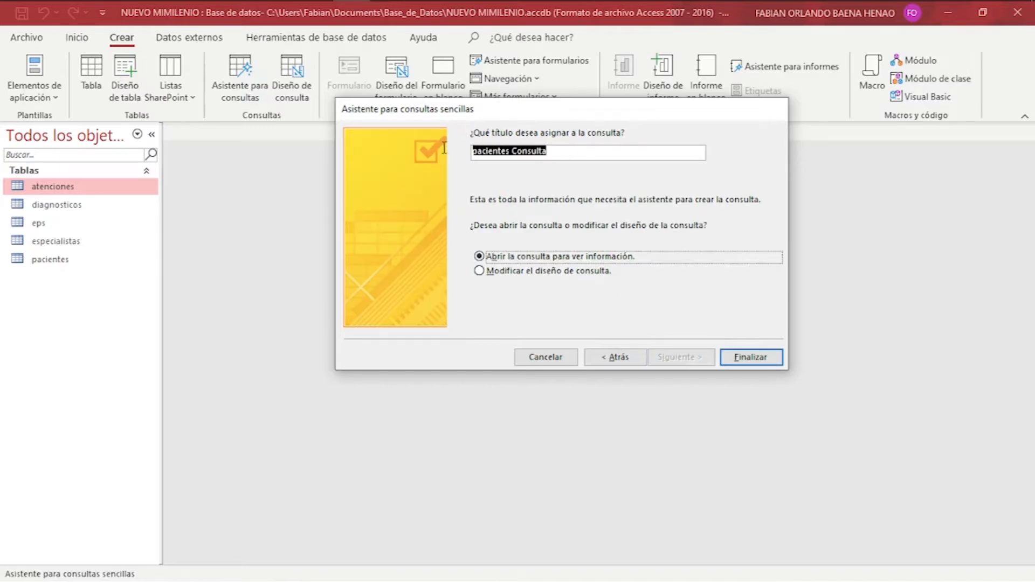
left_click(513, 155)
double_click(516, 154)
key("Left")
key("shift+Home")
key("BackSpace")
type("pacientes")
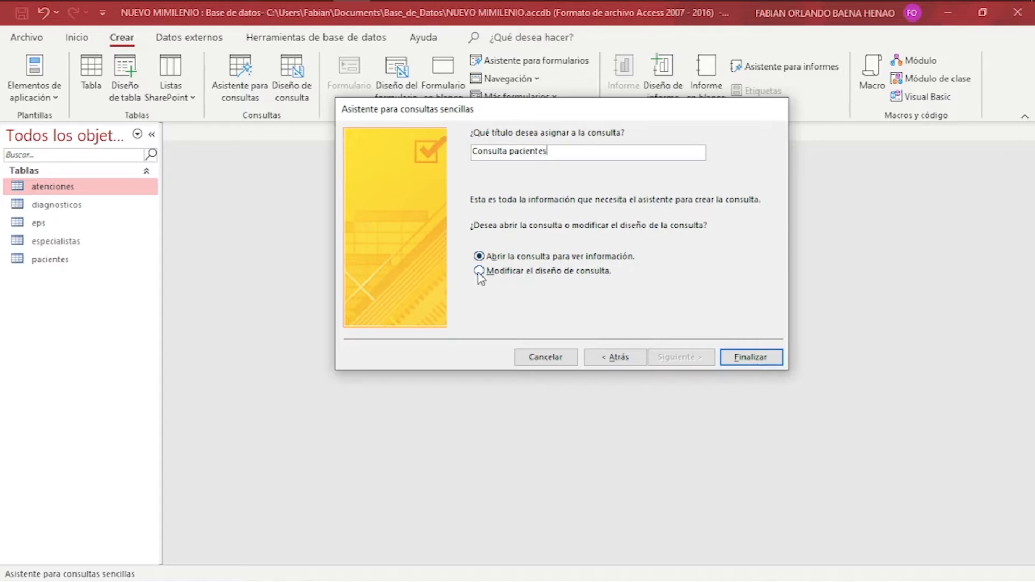
left_click(751, 358)
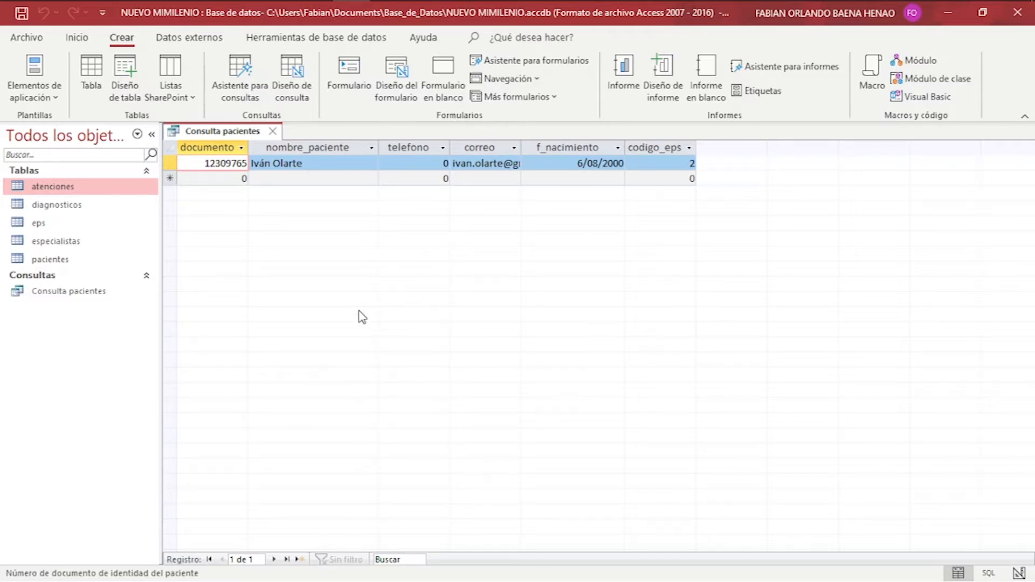
Open the pacientes table and compare it with the Consulta pacientes results.
left_click(57, 262)
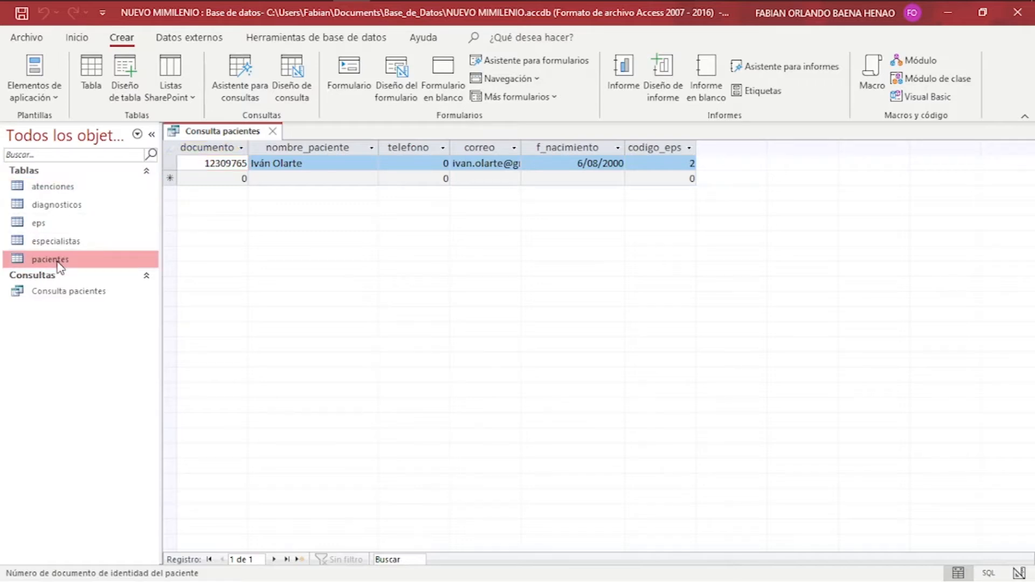
double_click(57, 262)
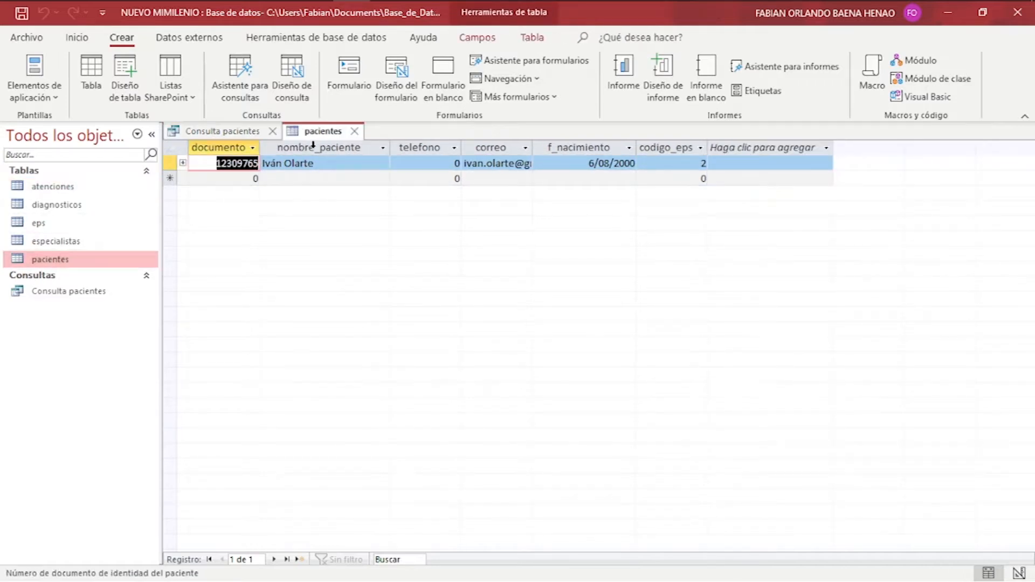
left_click(225, 133)
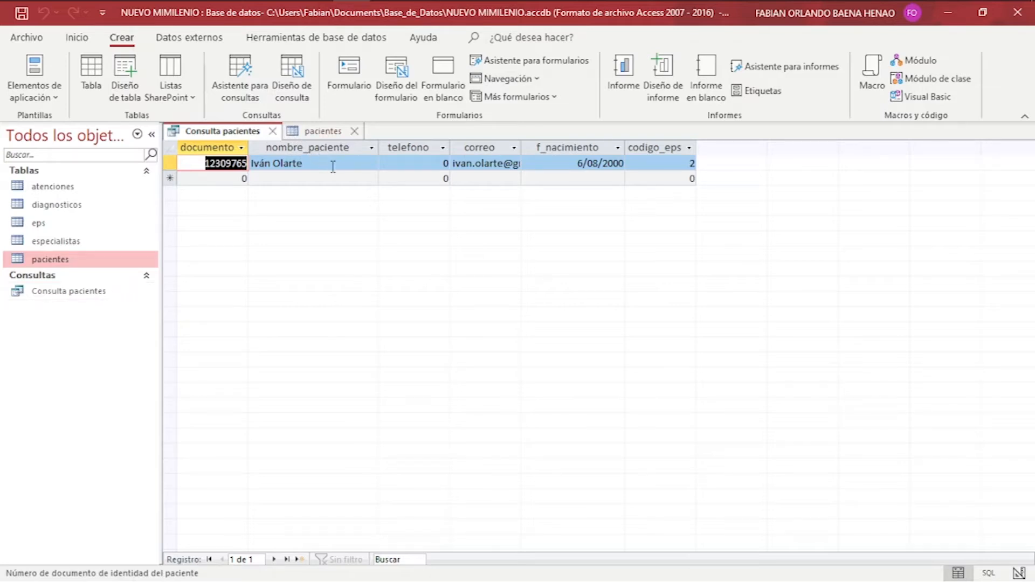
left_click(323, 131)
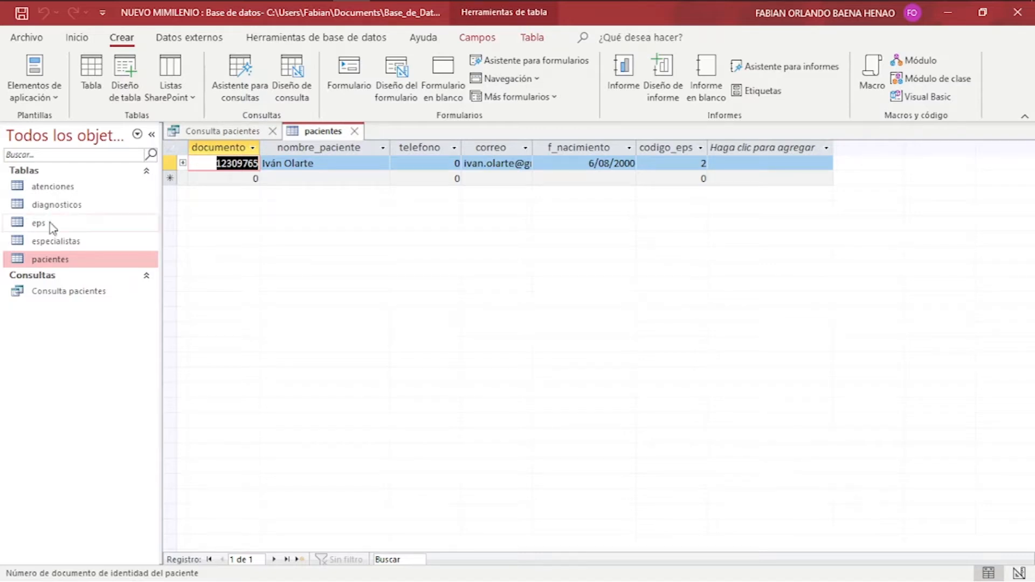
Close both tabs, reopen and close the query, then open pacientes alone.
left_click(354, 133)
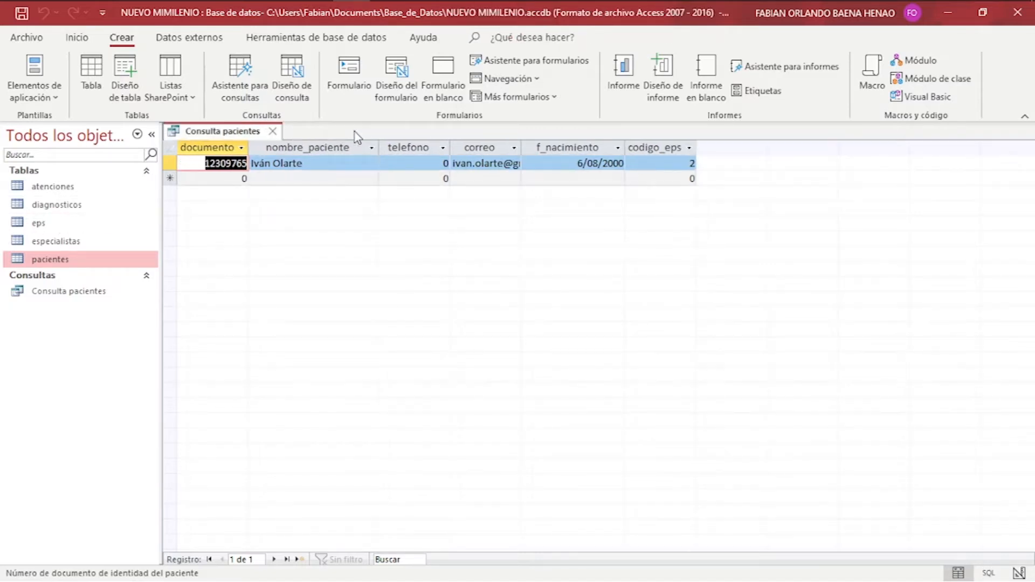
left_click(273, 132)
left_click(64, 295)
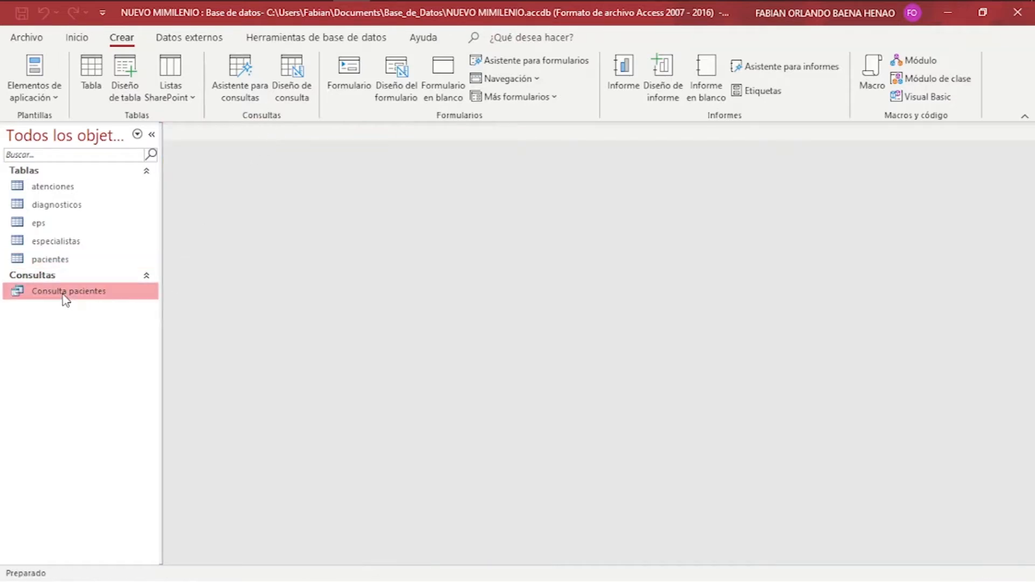
double_click(63, 296)
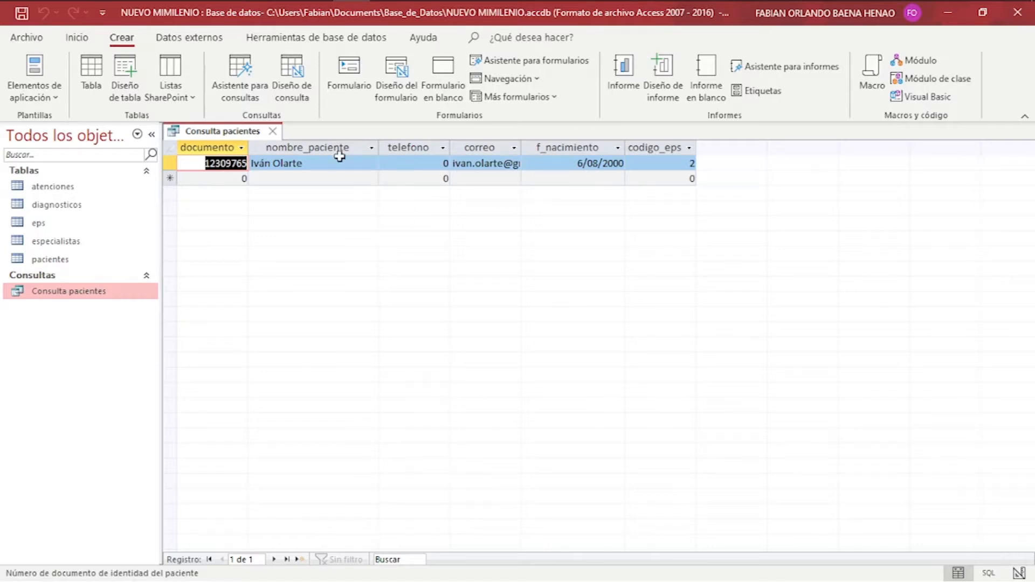
left_click(271, 132)
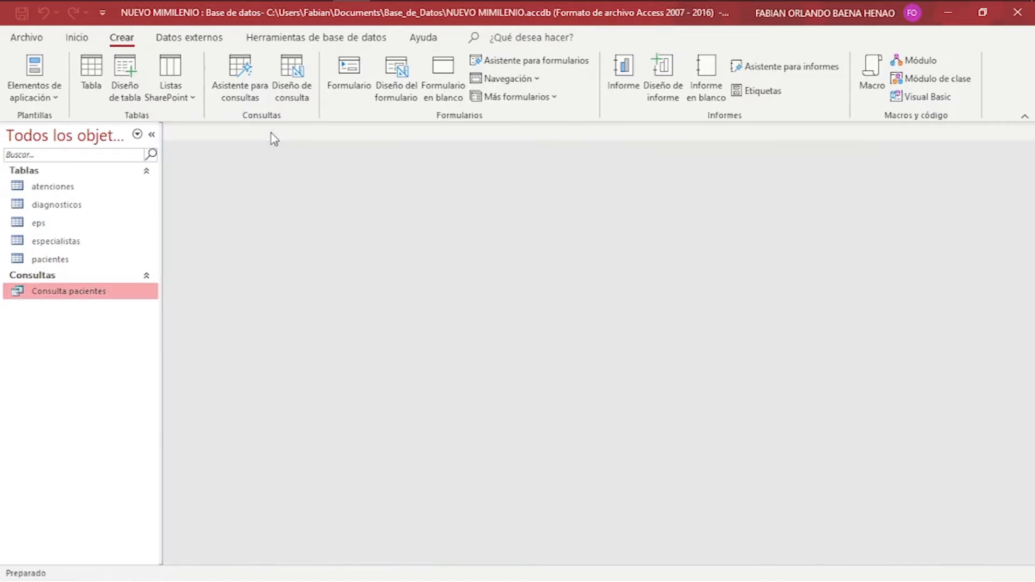
left_click(52, 260)
double_click(52, 260)
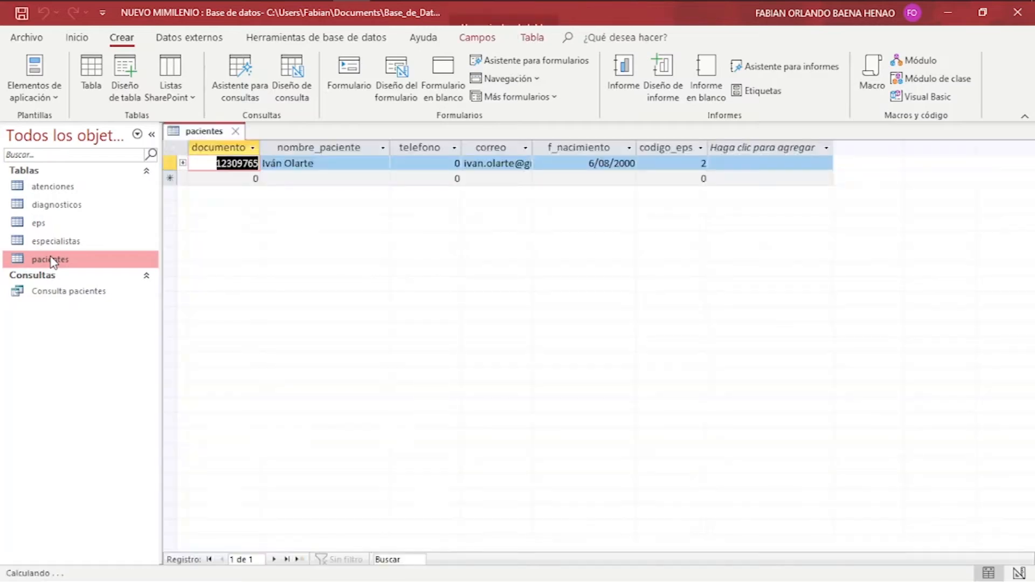
In a new pacientes row, enter the patient's document number, full name and e-mail.
left_click(211, 176)
double_click(211, 176)
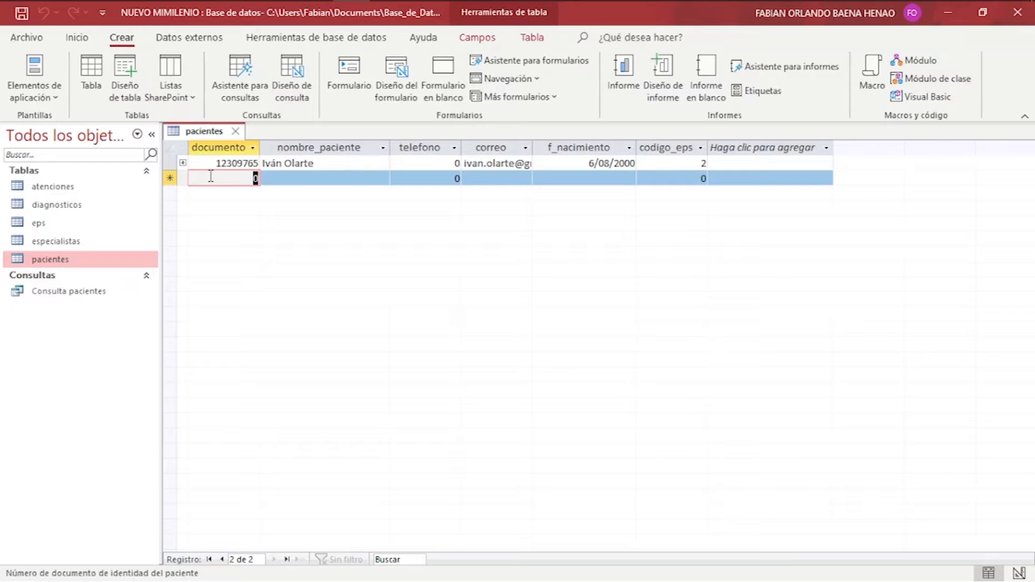
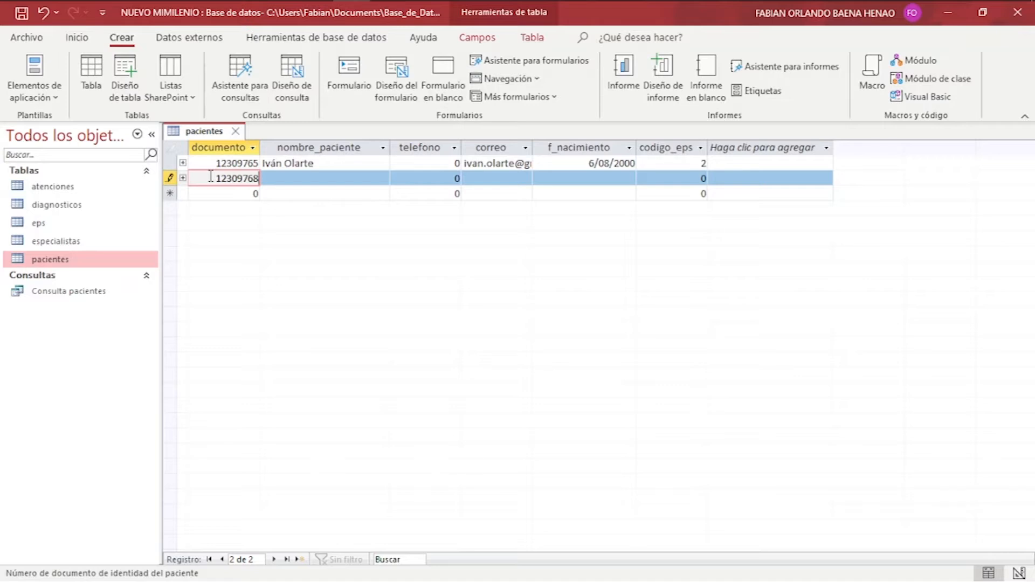
left_click(291, 179)
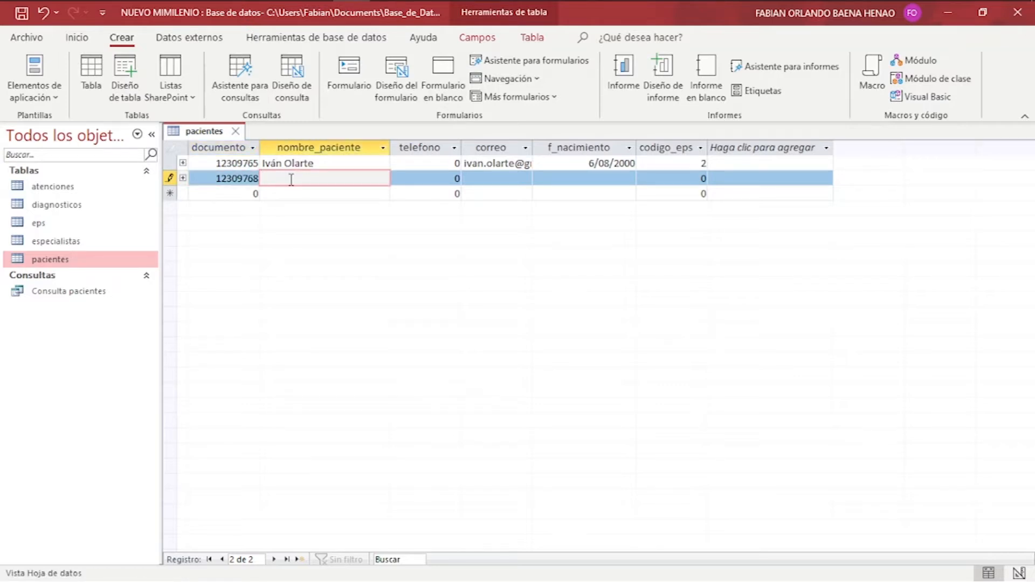
left_click(521, 178)
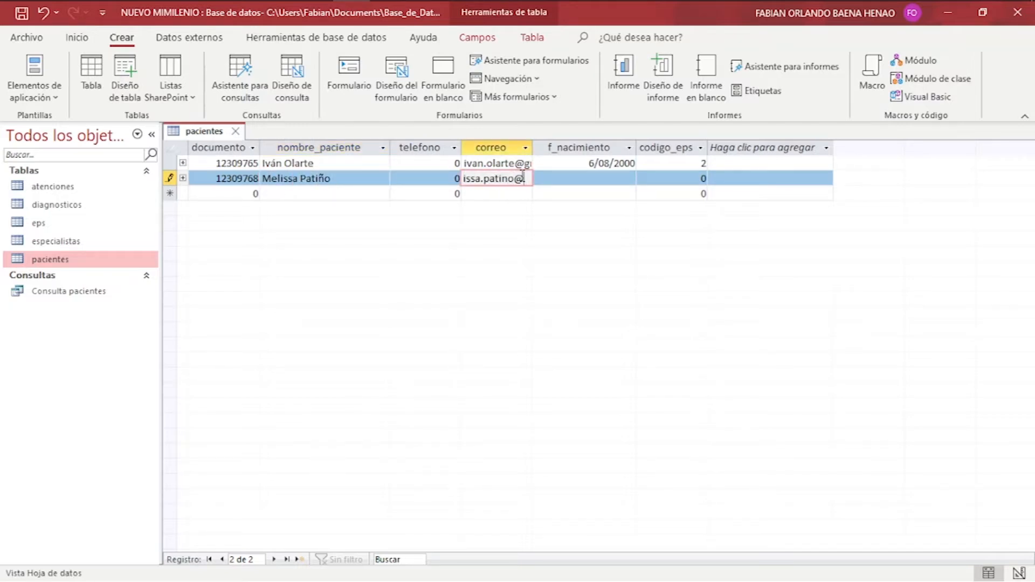
Set birth date 5/08/2003 and codigo_eps 1, save the record and close the table.
left_click(583, 178)
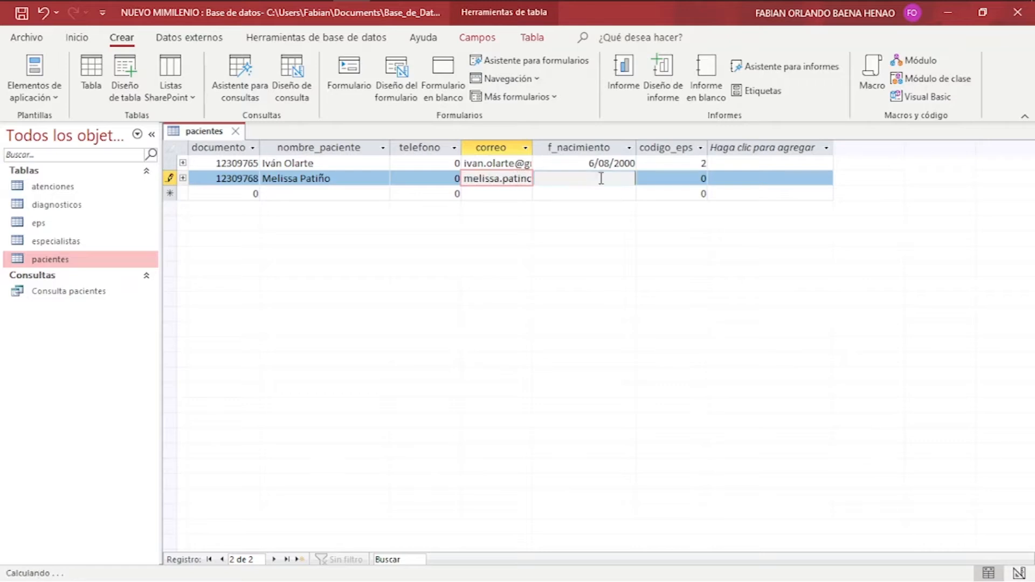
left_click(644, 178)
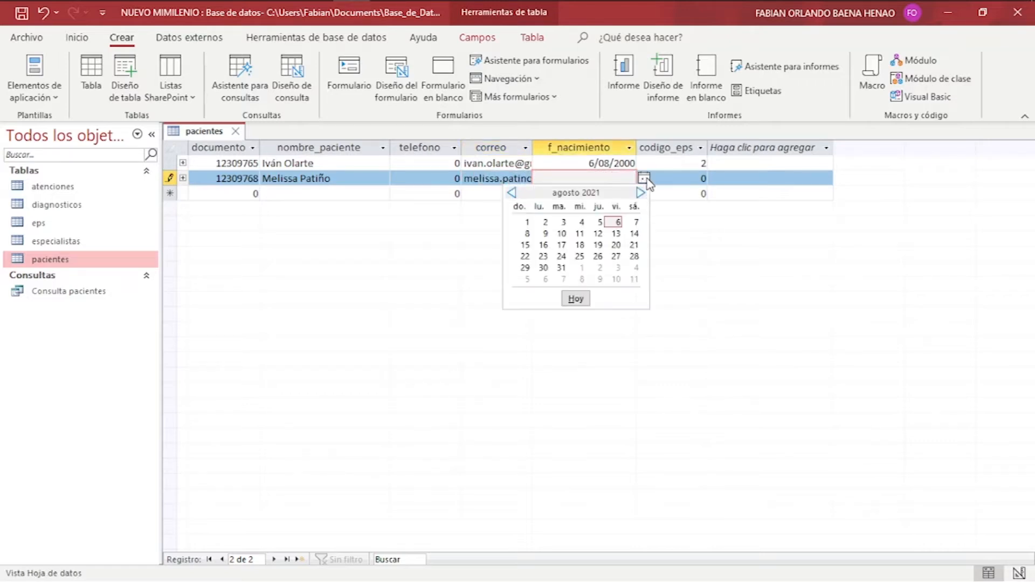
left_click(599, 222)
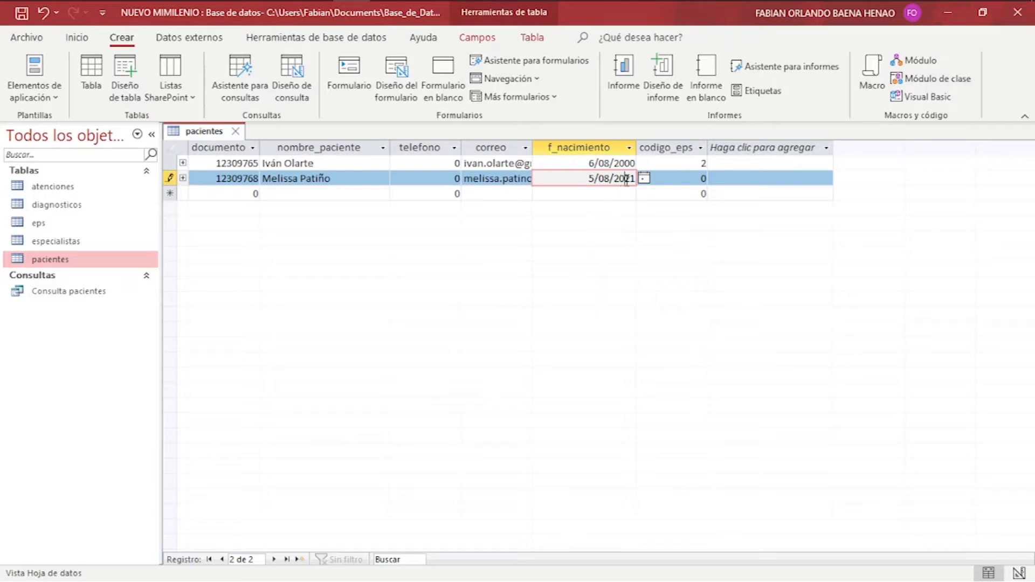
left_click_drag(626, 180, 636, 178)
type("03")
key("Tab")
type("1")
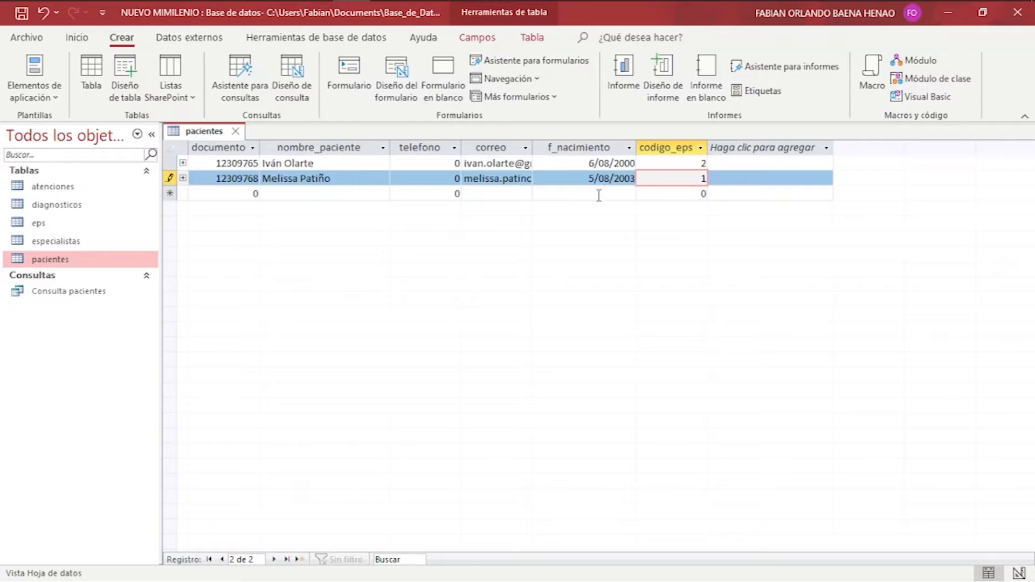
left_click(599, 195)
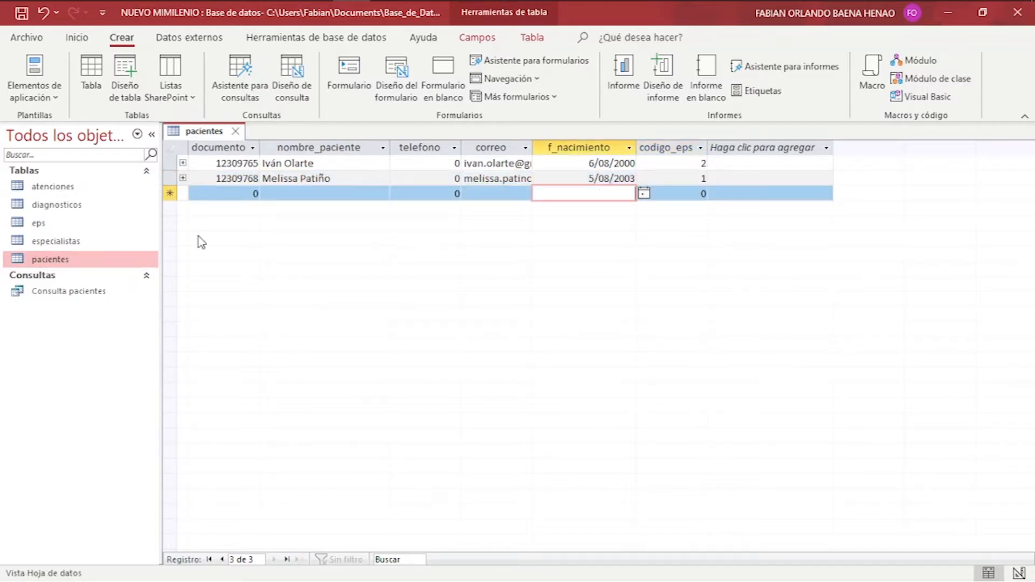
left_click(235, 132)
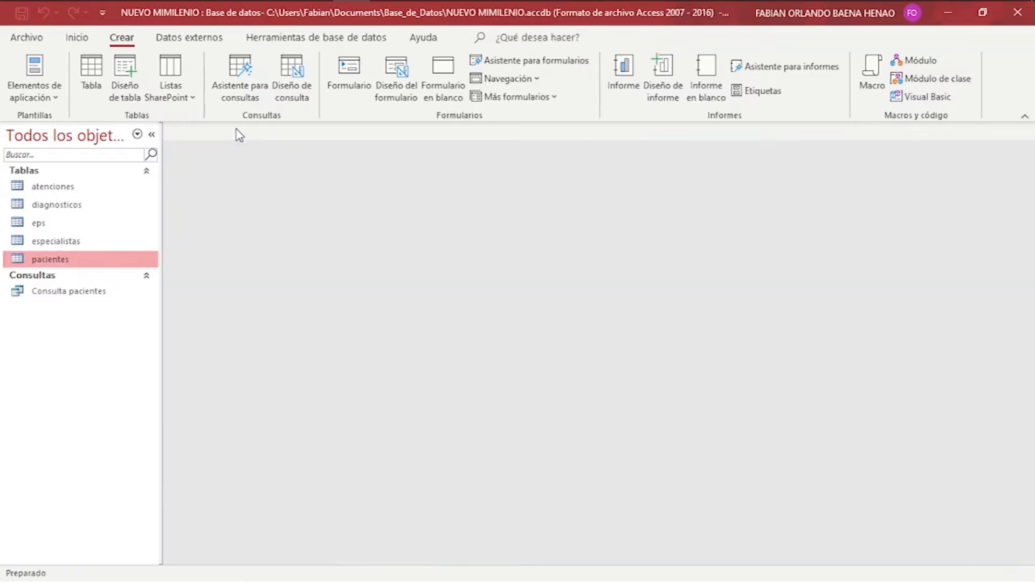
double_click(66, 294)
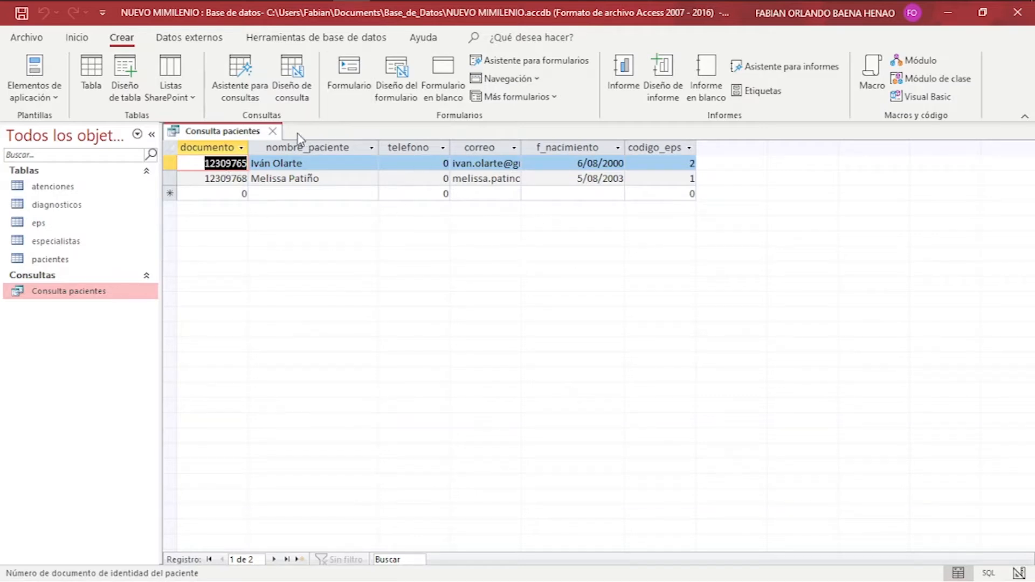
left_click(273, 131)
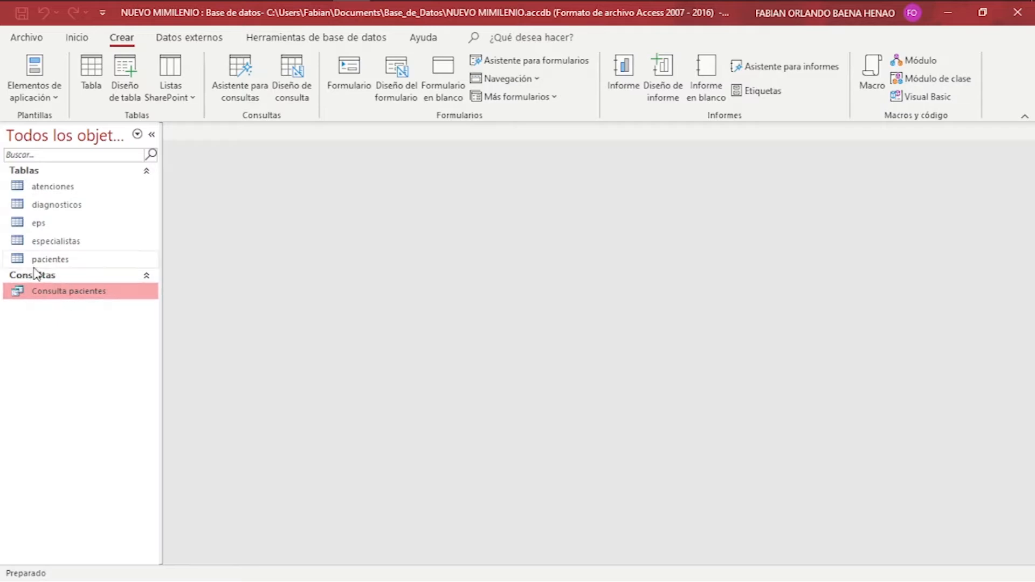
In design view, give documento the criterion prompting 'Digite número de documento:', save and close.
right_click(69, 296)
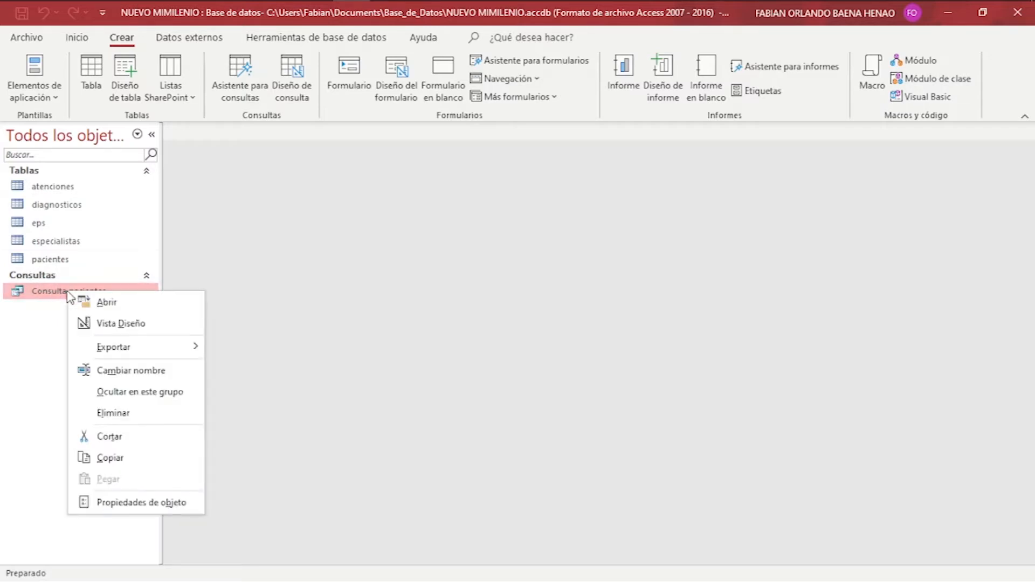
left_click(128, 323)
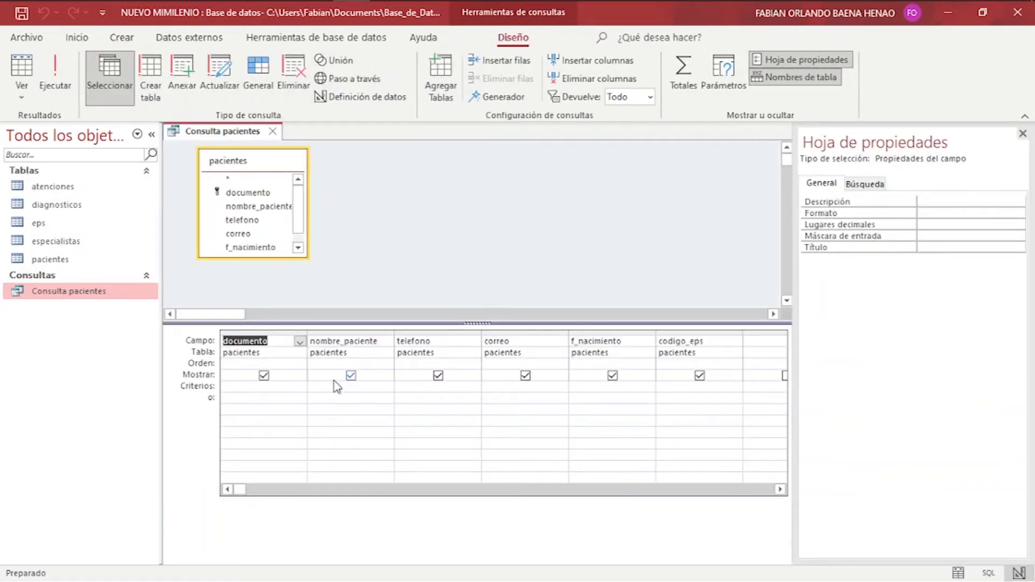
left_click(244, 387)
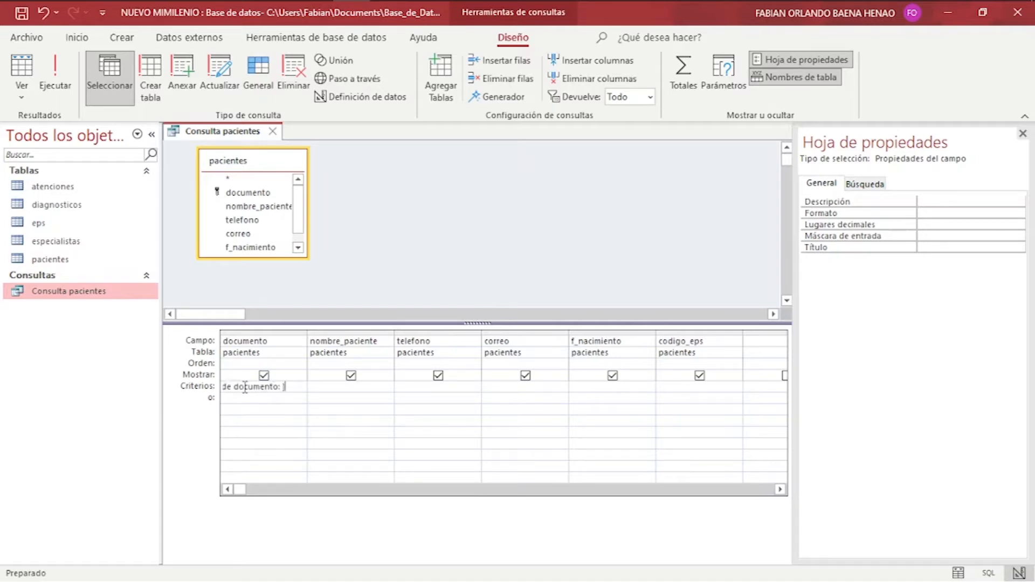
key("Left")
key("Left")
key("Left")
key("Left")
key("Left")
key("Left")
key("Left")
key("Left")
key("Left")
key("Left")
key("Left")
key("Left")
key("Left")
key("Left")
key("Right")
key("Right")
key("Right")
key("Right")
key("Right")
key("Right")
left_click(21, 12)
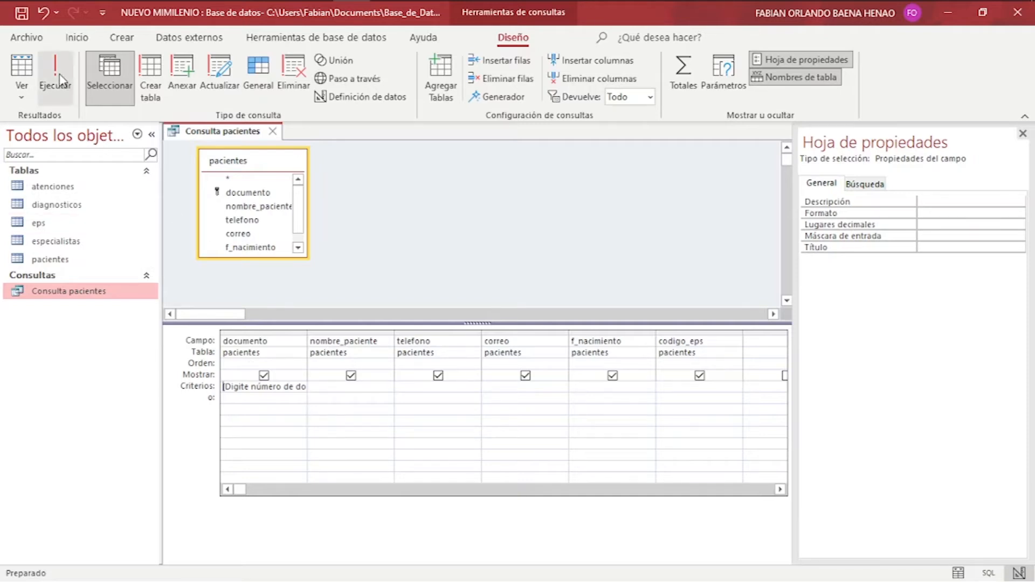
left_click(273, 131)
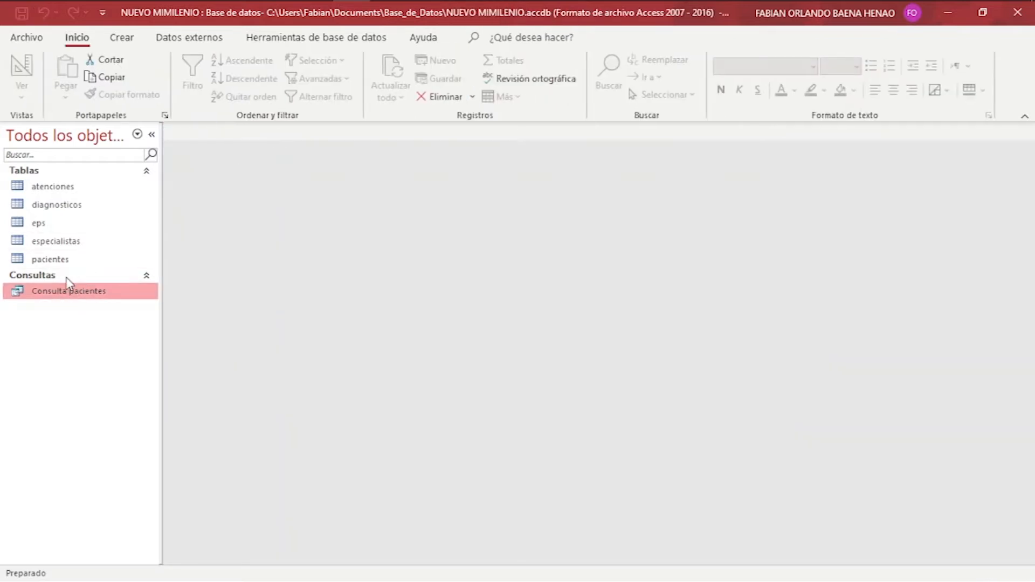
double_click(52, 294)
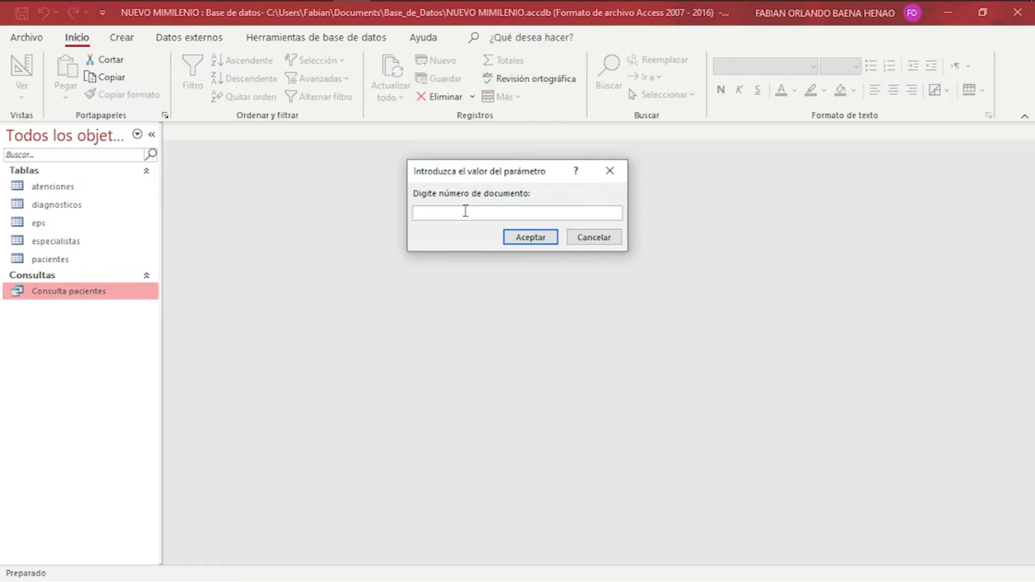
key("Return")
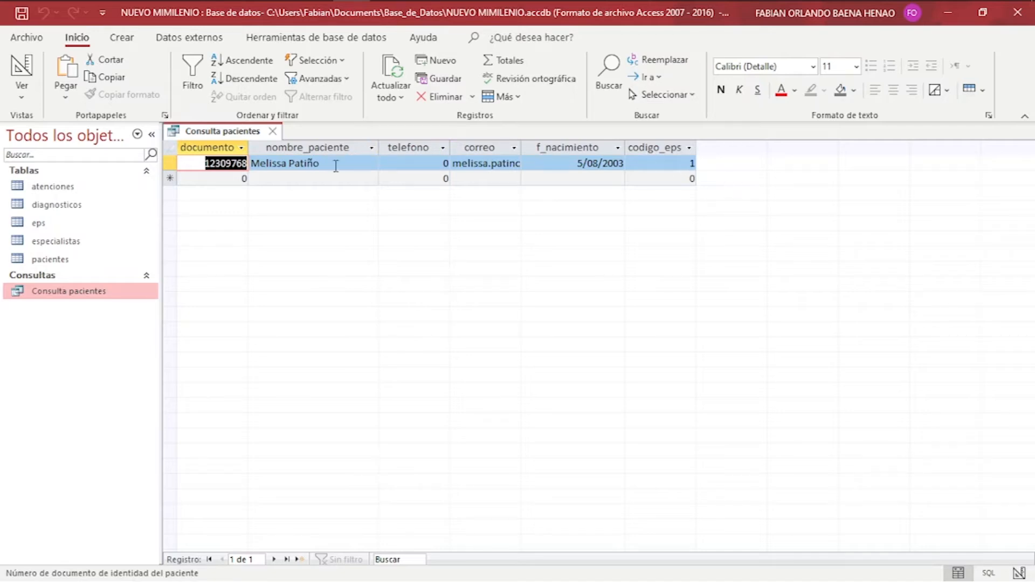
left_click(274, 132)
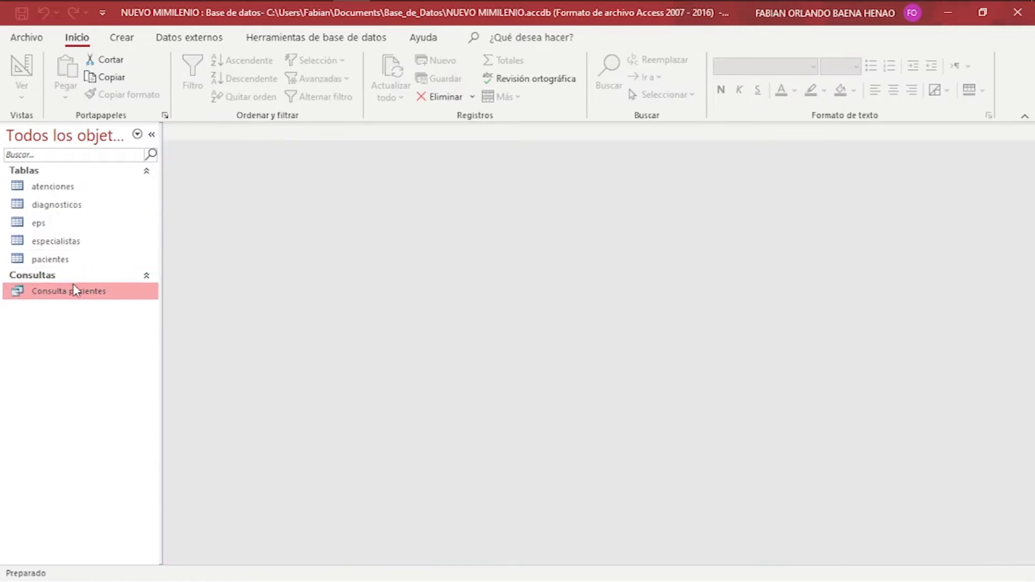
double_click(65, 296)
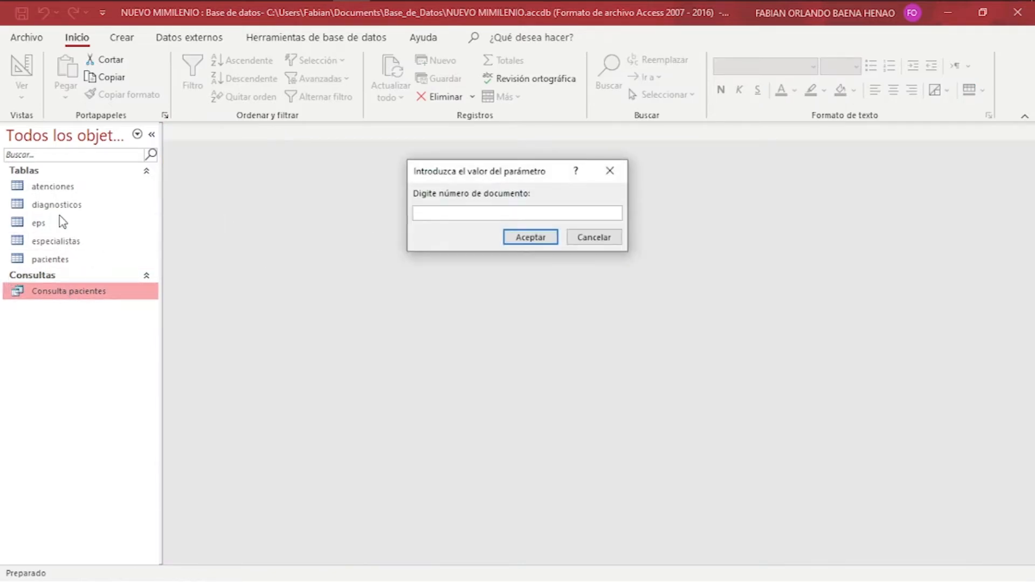
key("Escape")
left_click(47, 263)
double_click(47, 260)
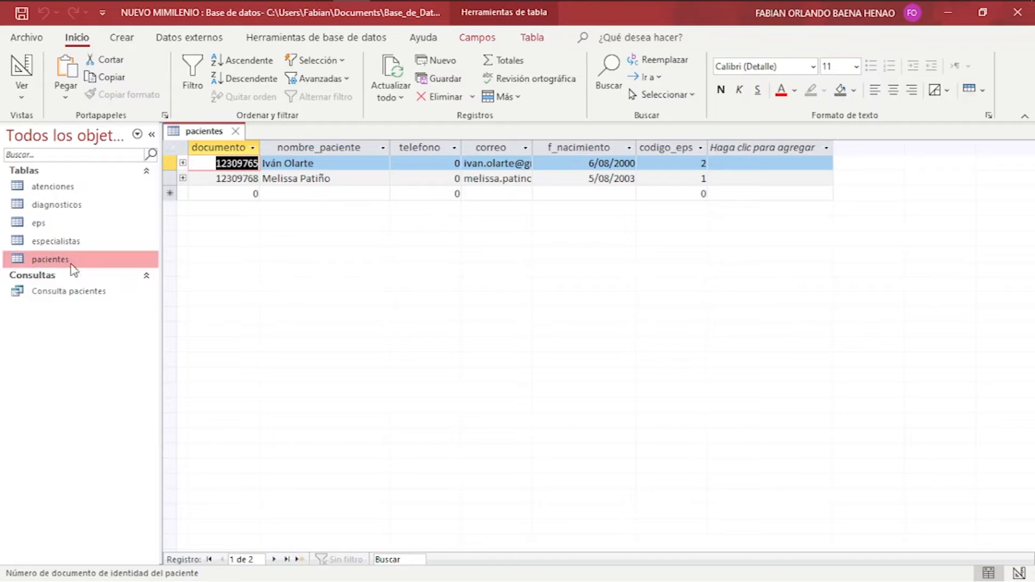
double_click(52, 292)
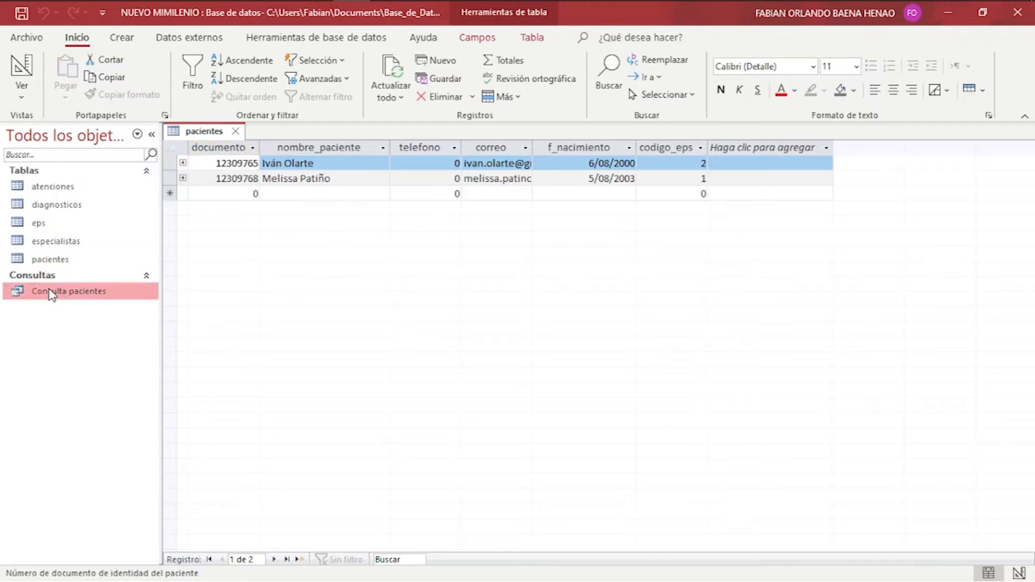
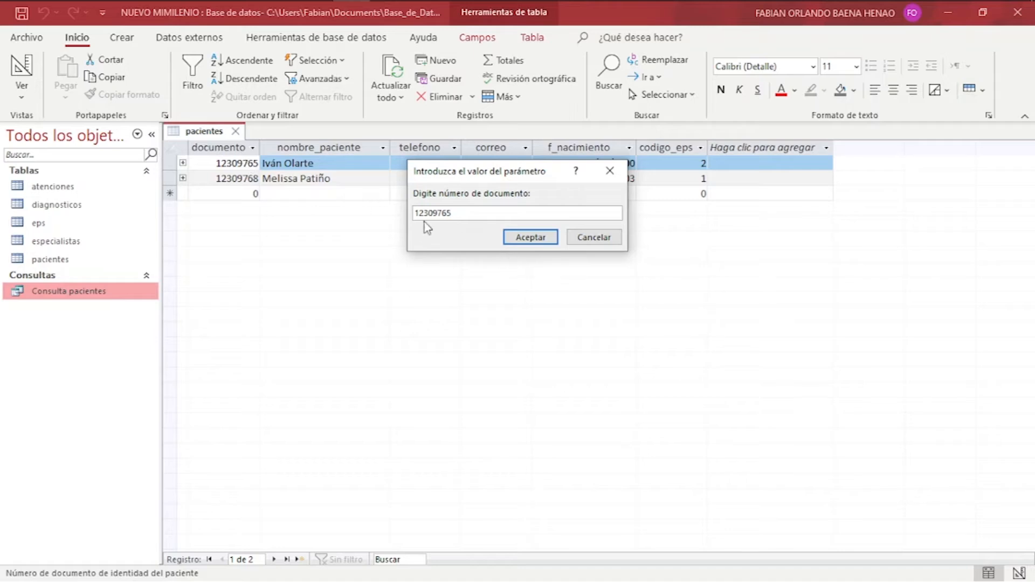
left_click(533, 238)
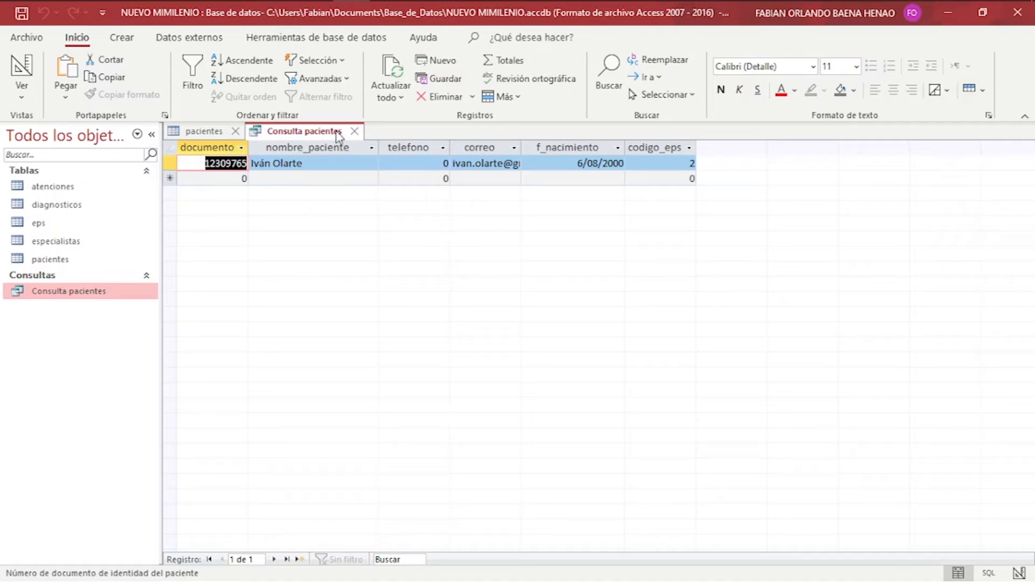
left_click(353, 131)
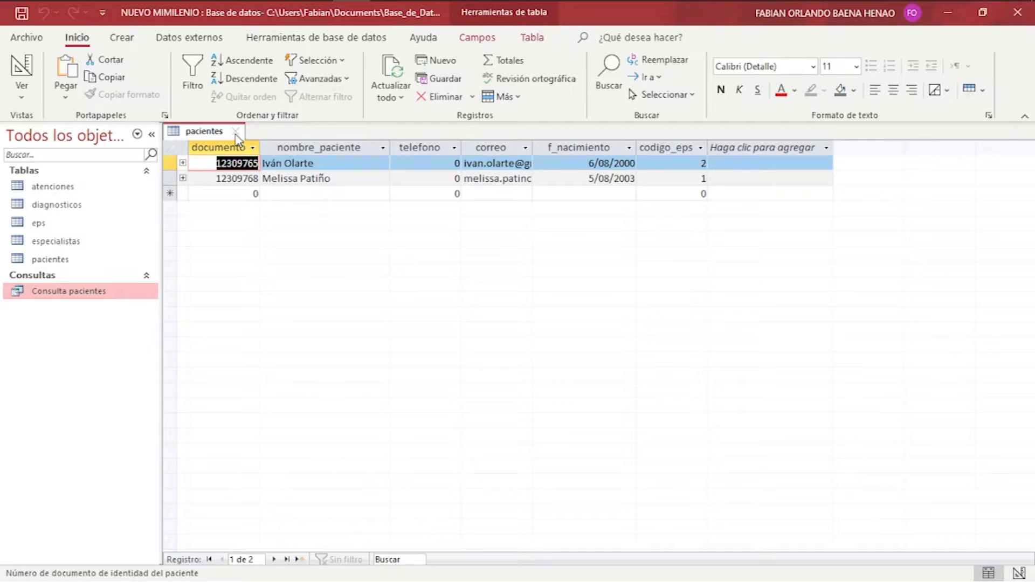
left_click(235, 131)
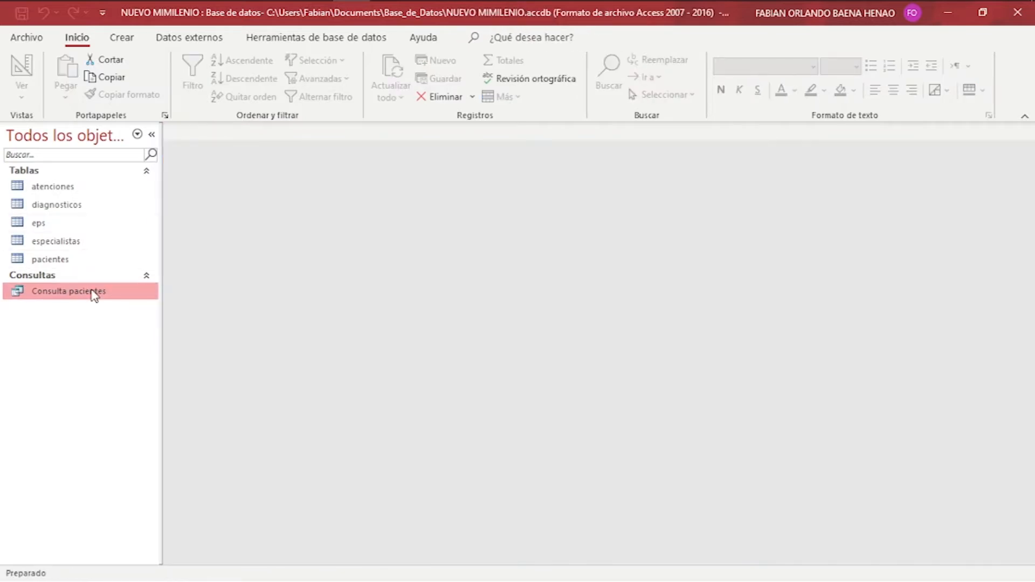
right_click(93, 295)
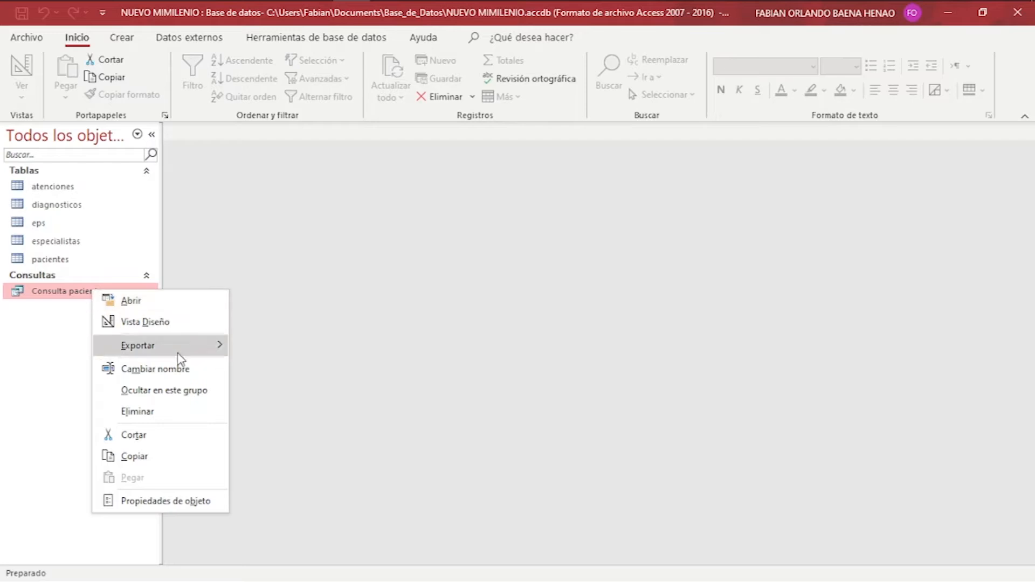
left_click(189, 370)
key("End")
key("BackSpace")
type("_pacientes")
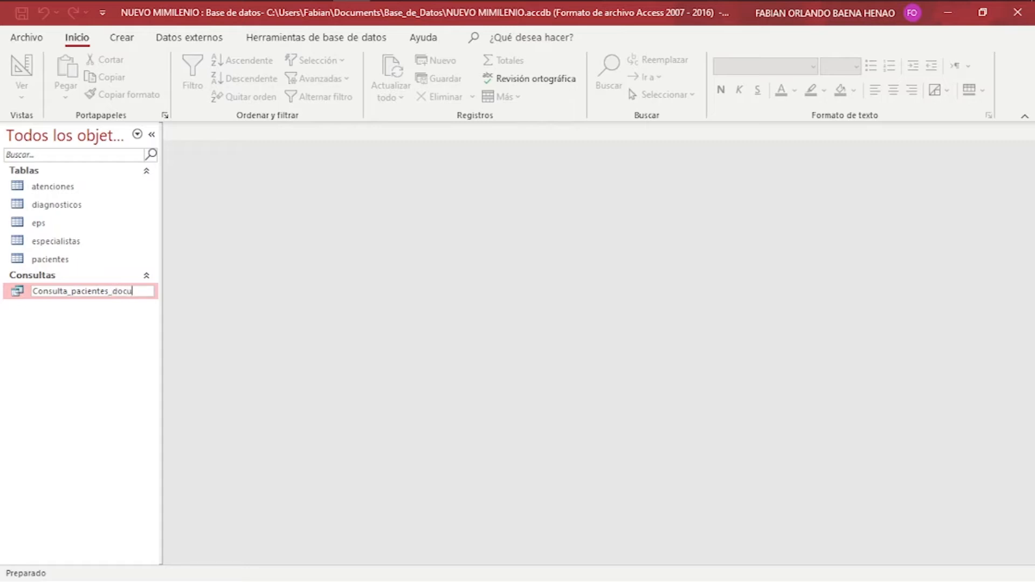
type("_documento")
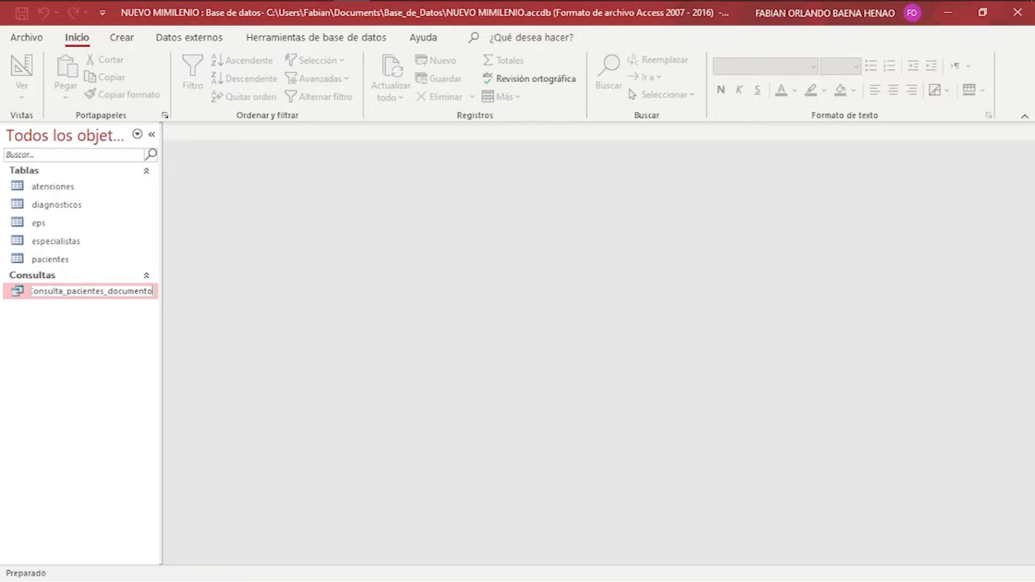
key("Return")
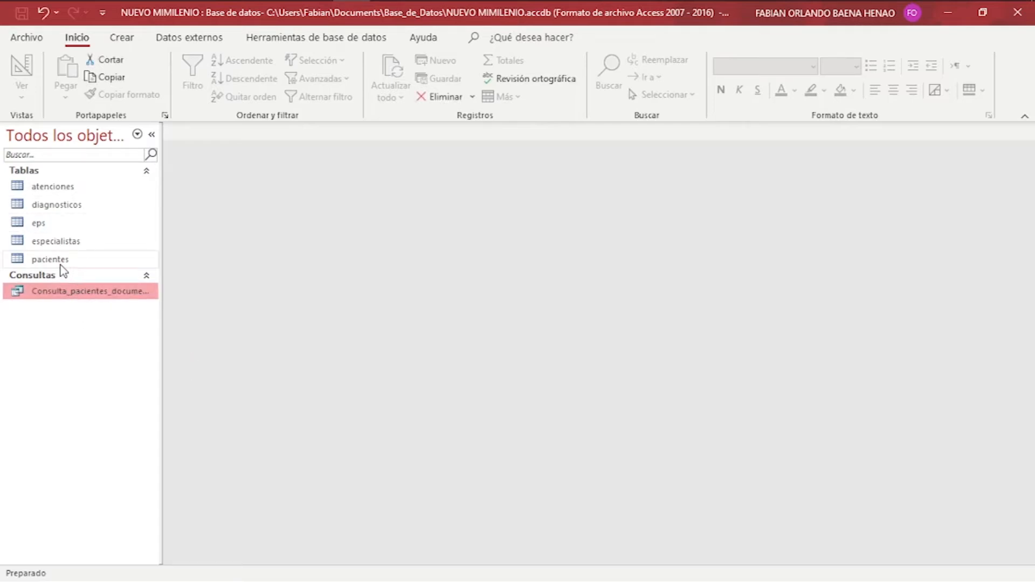
Build a simple wizard query on the pacientes table with all fields as a detail query.
left_click(122, 38)
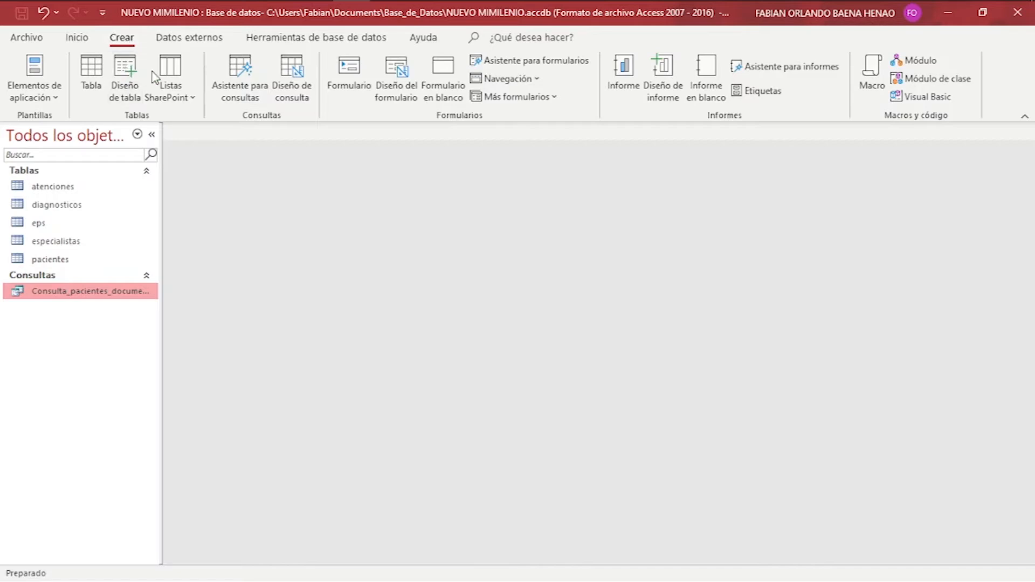
left_click(239, 79)
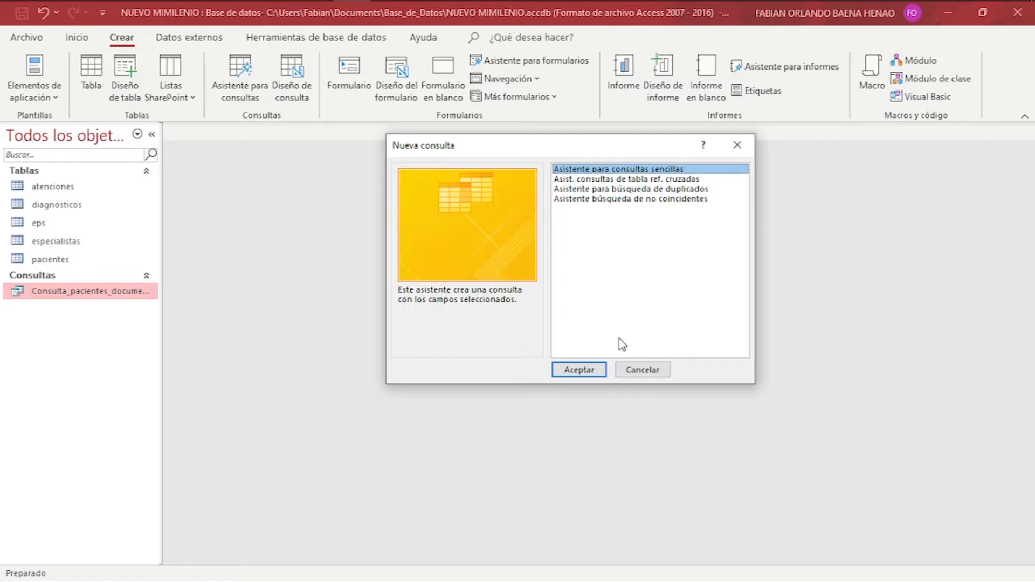
left_click(600, 371)
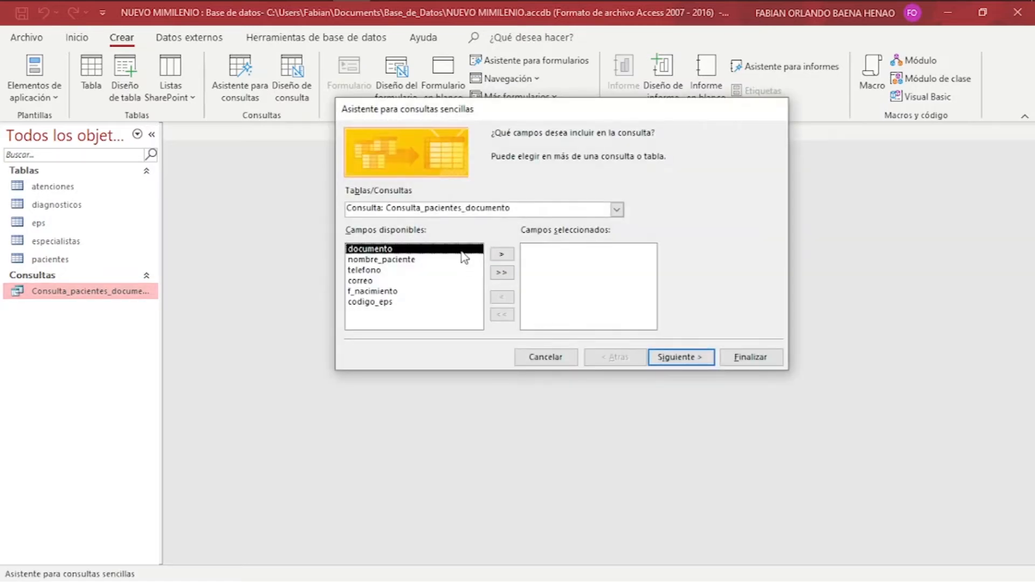
left_click(617, 210)
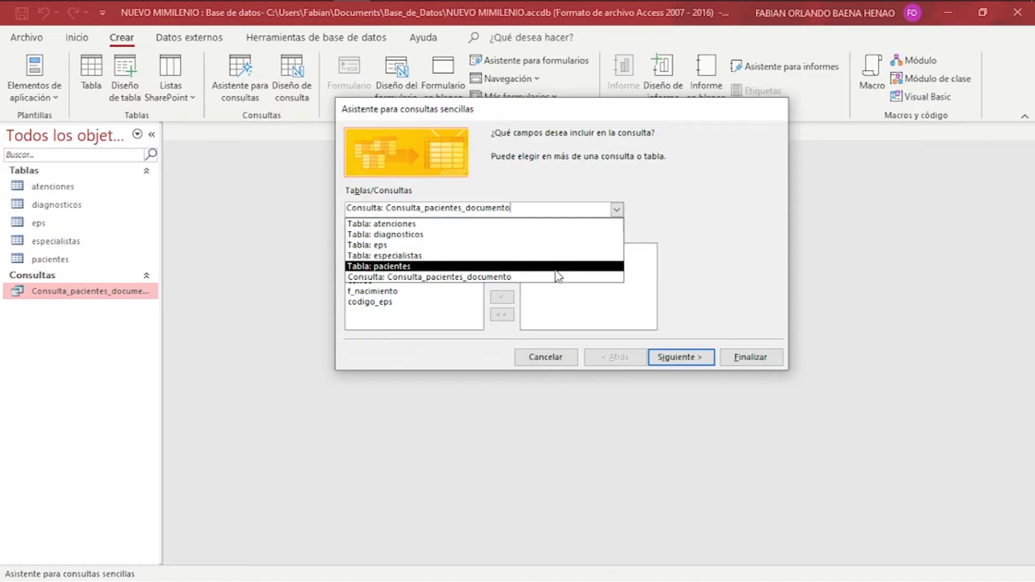
left_click(555, 269)
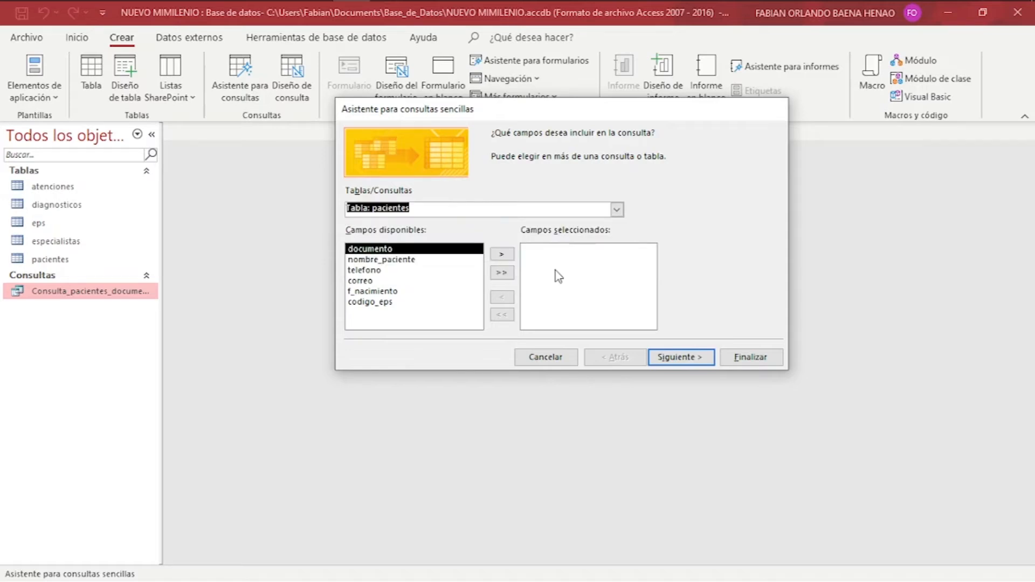
left_click(512, 274)
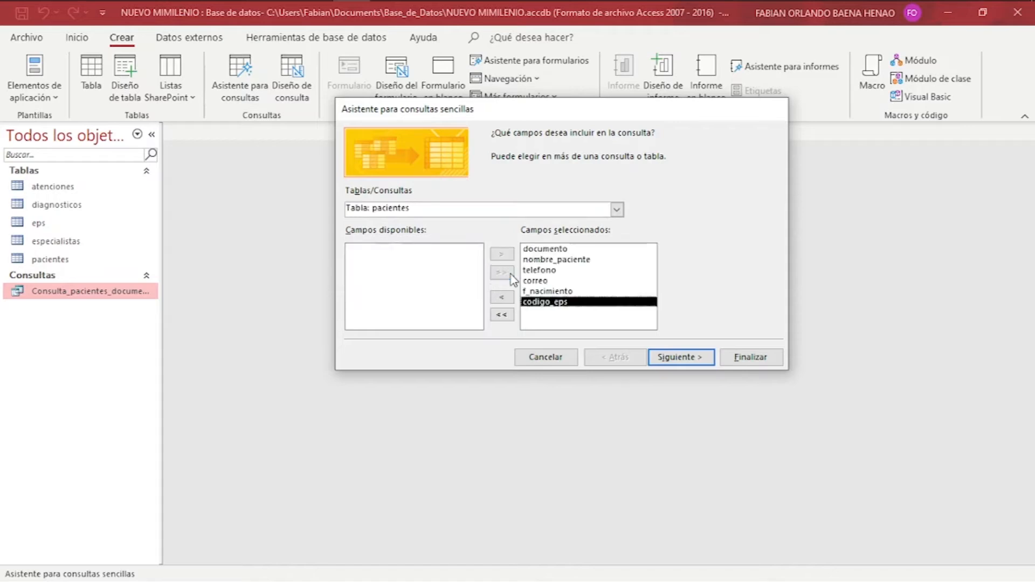
left_click(674, 362)
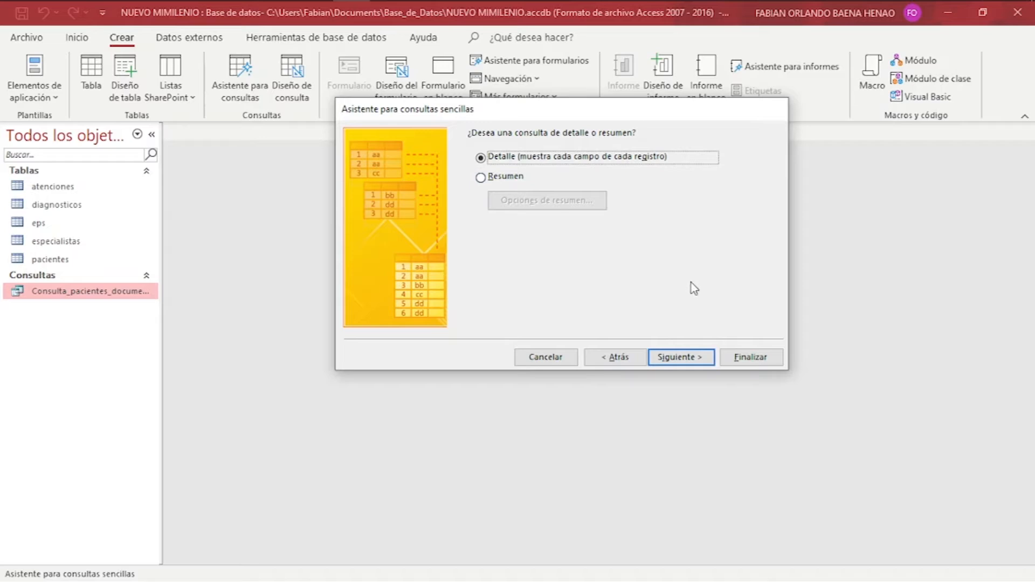
left_click(682, 361)
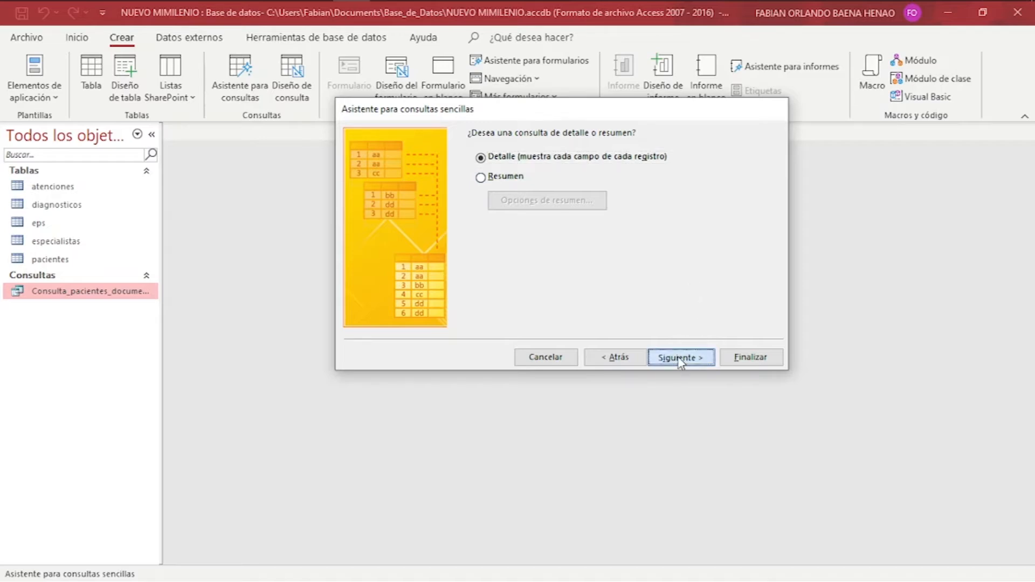
Name the query Consulta_pacientes_cod_epc and finish to open it.
left_click(556, 153)
key("ctrl+Left")
key("ctrl+shift+Left")
key("BackSpace")
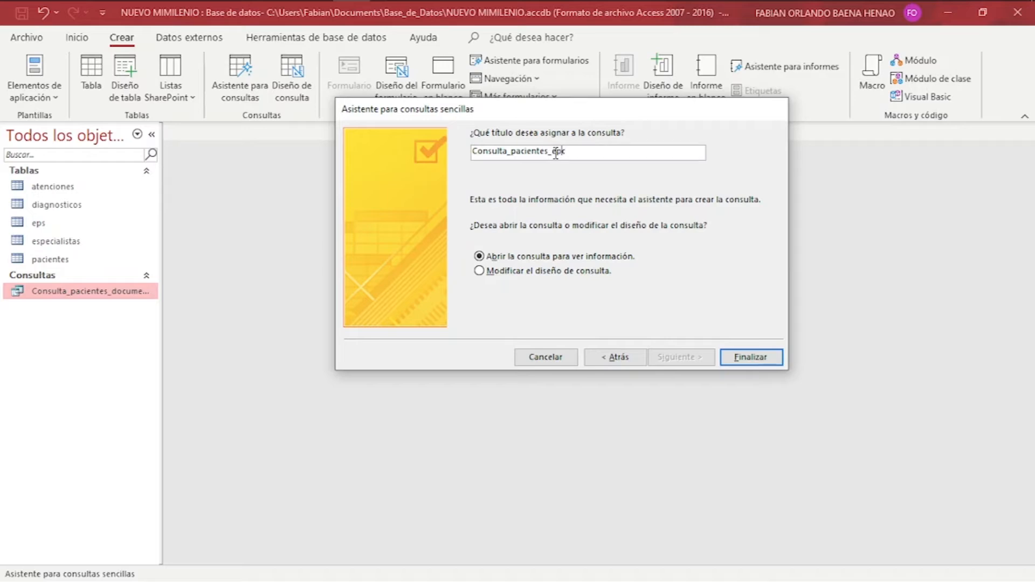
type("od_")
left_click(758, 358)
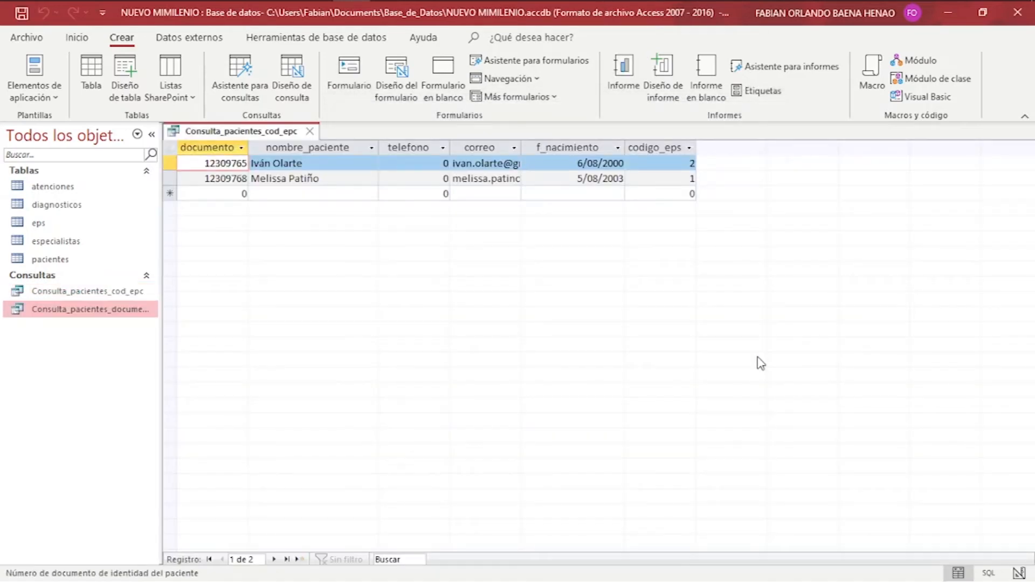
Add the criterion [Digite el código de la eps: ] to codigo_eps in design view and save.
left_click(311, 132)
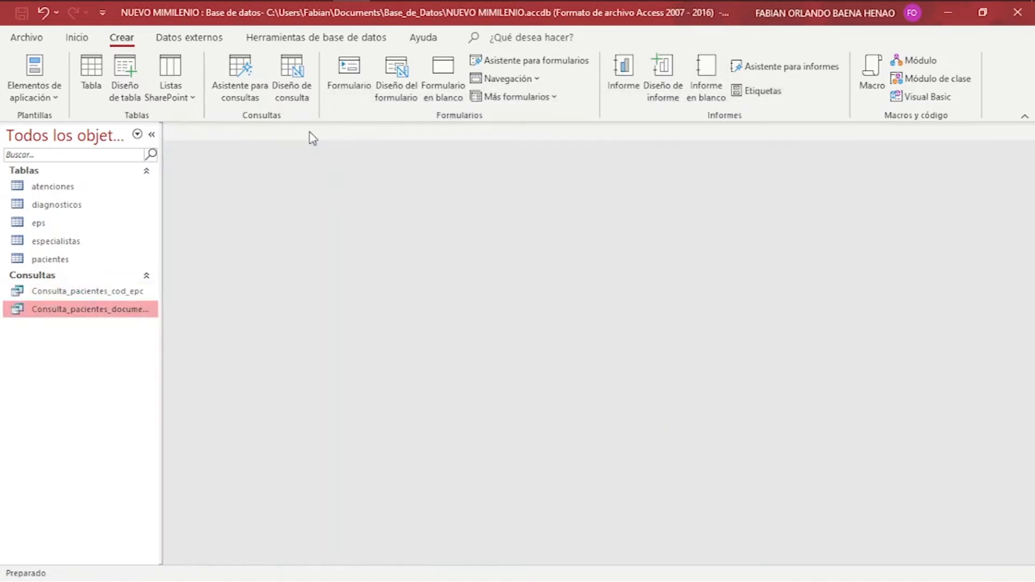
right_click(114, 293)
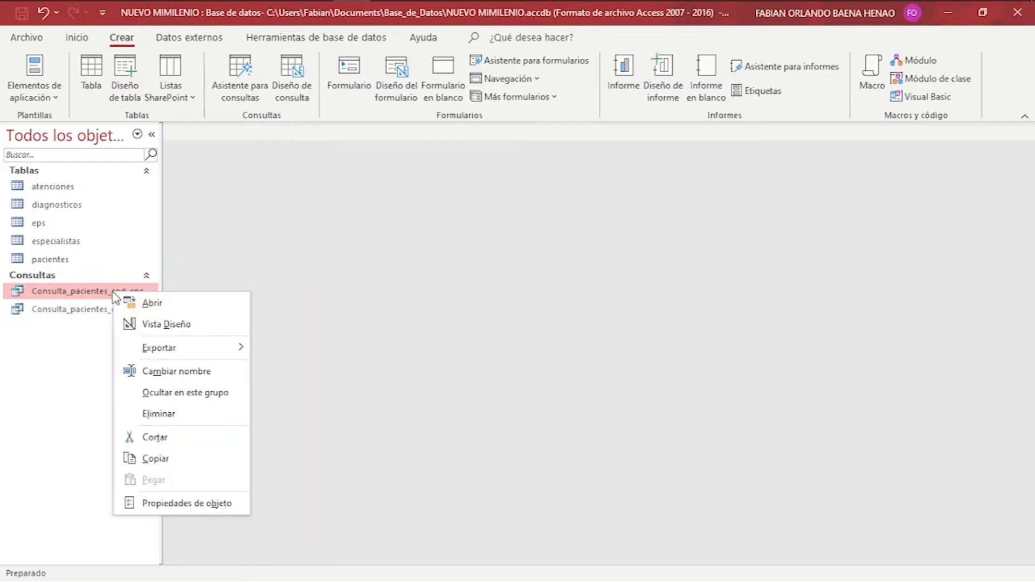
left_click(163, 324)
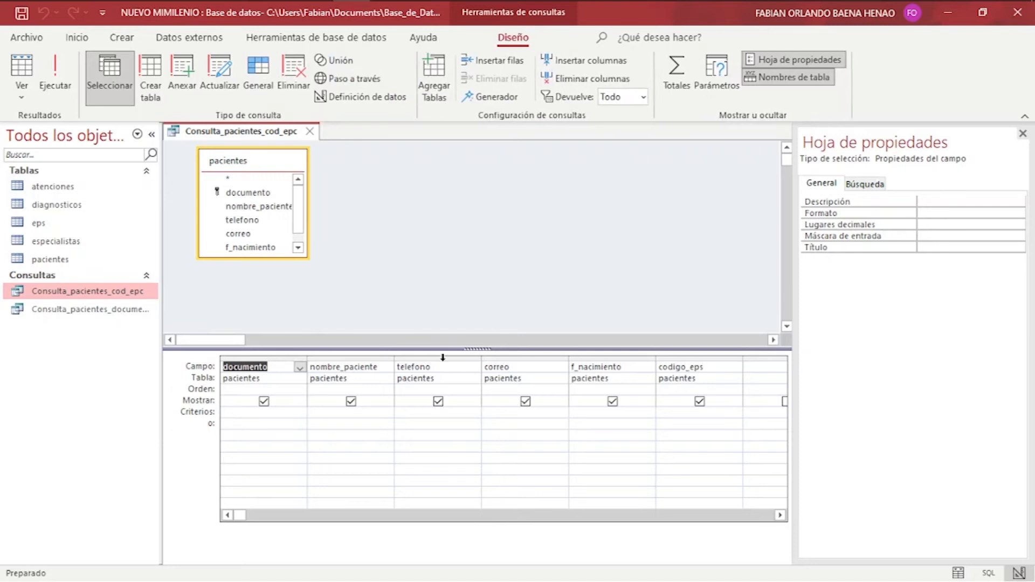
left_click(665, 413)
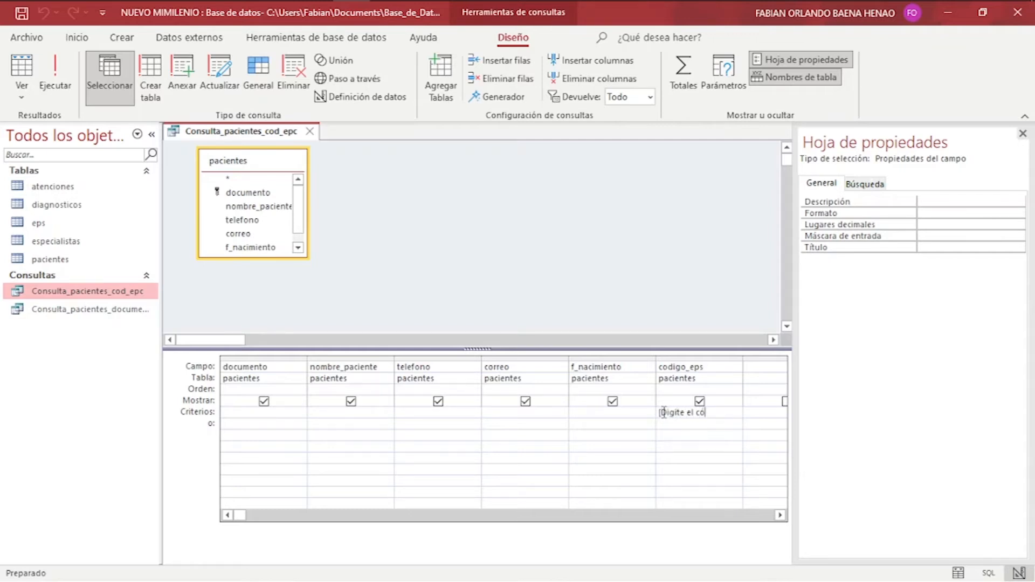
type("[Digite el código de la ")
type("eps: ]")
left_click(14, 15)
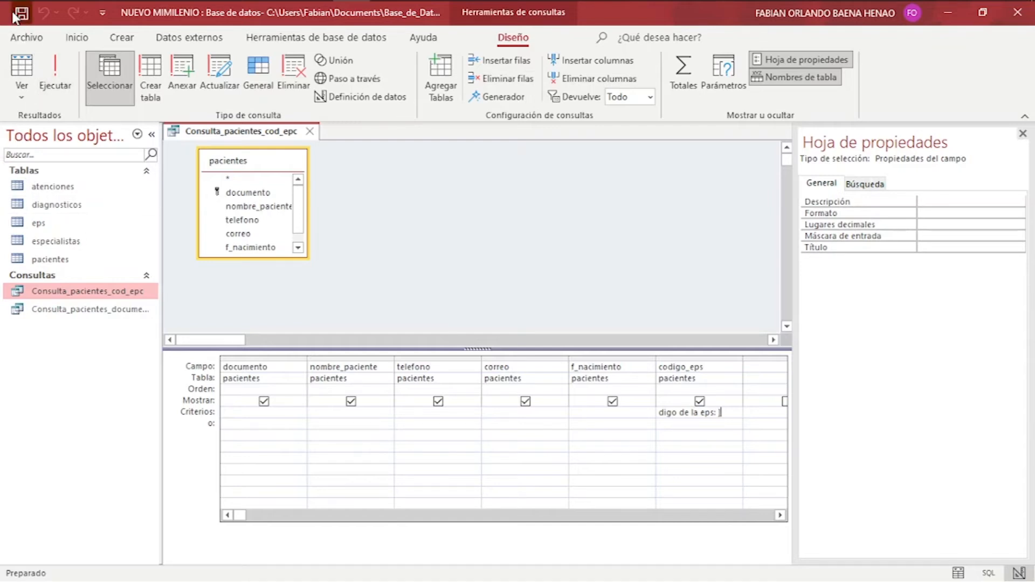
Run the query with EPS code 1 to list the matching patient.
left_click(55, 69)
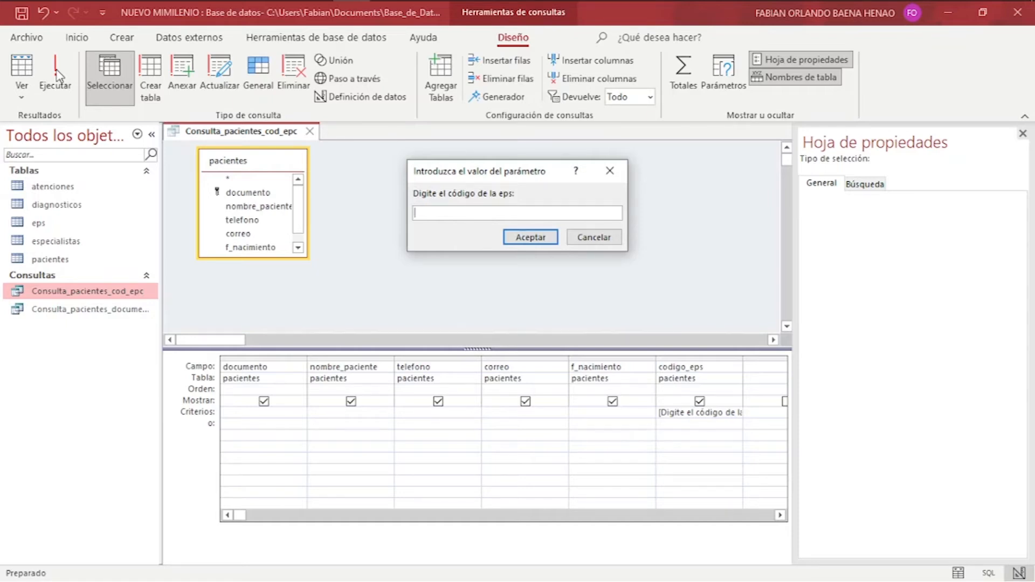
type("1")
left_click(531, 238)
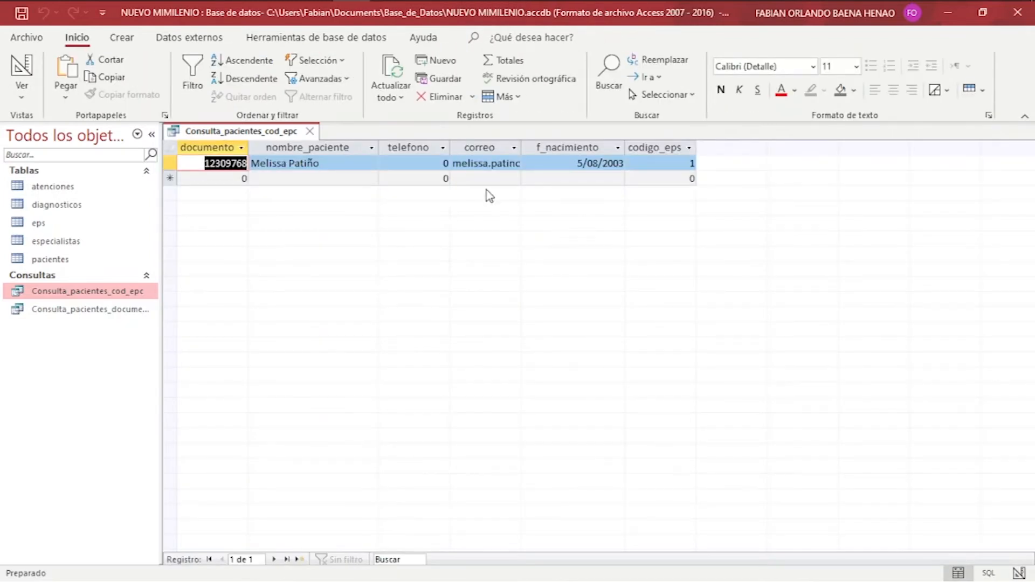
Compare the query results against the pacientes table, then close both tabs.
left_click(30, 256)
double_click(29, 256)
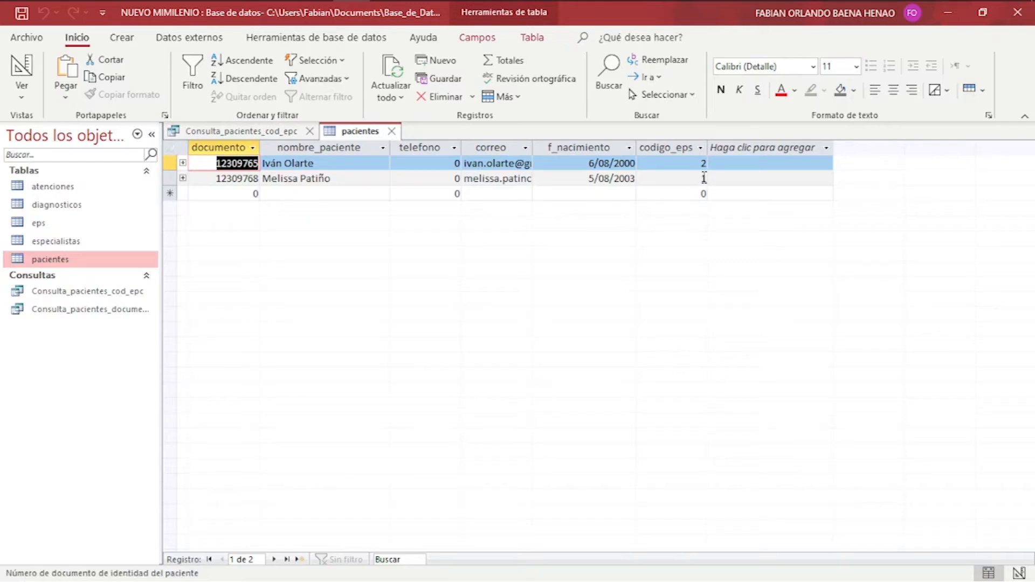
left_click(222, 132)
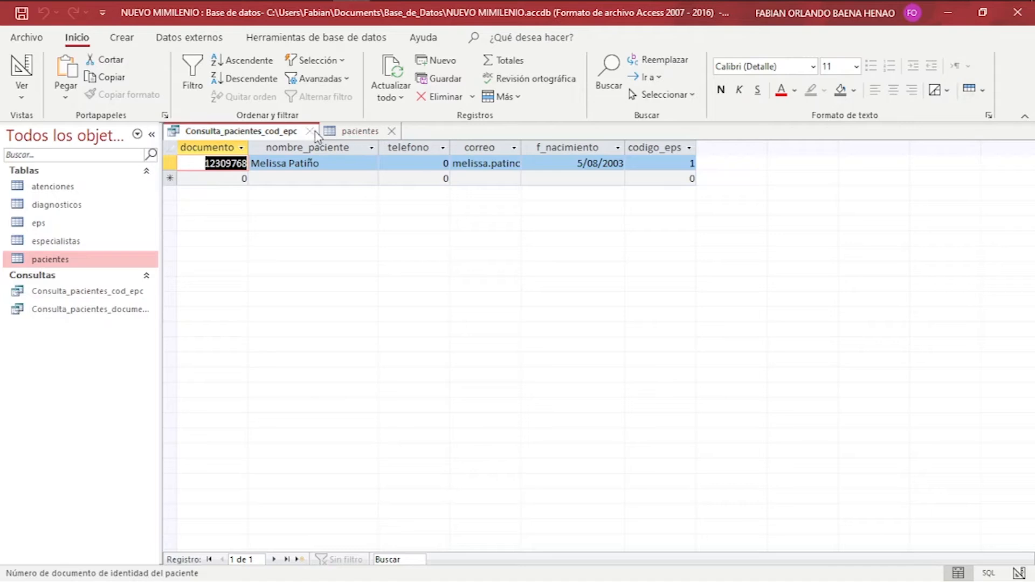
left_click(76, 296)
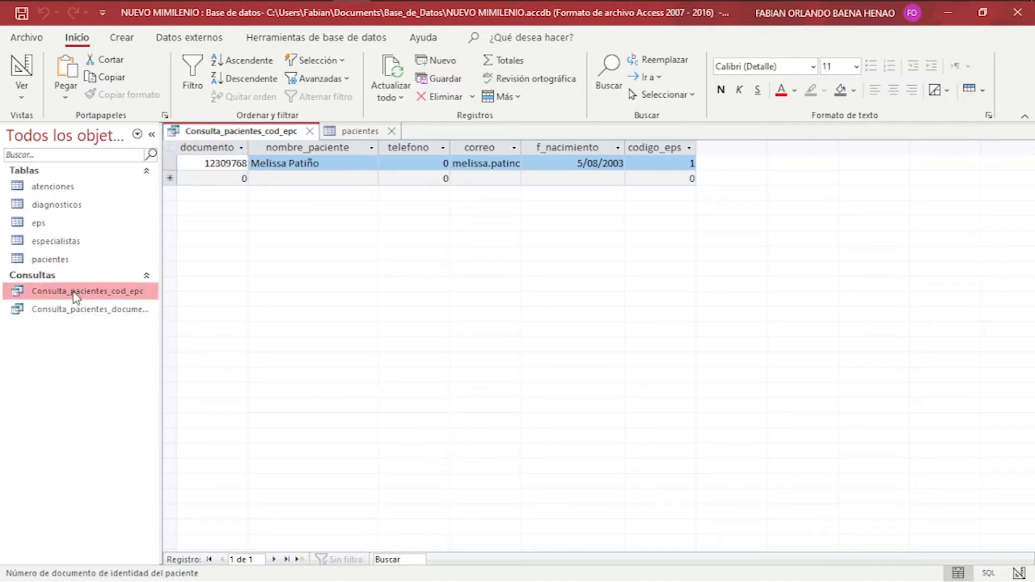
left_click(310, 132)
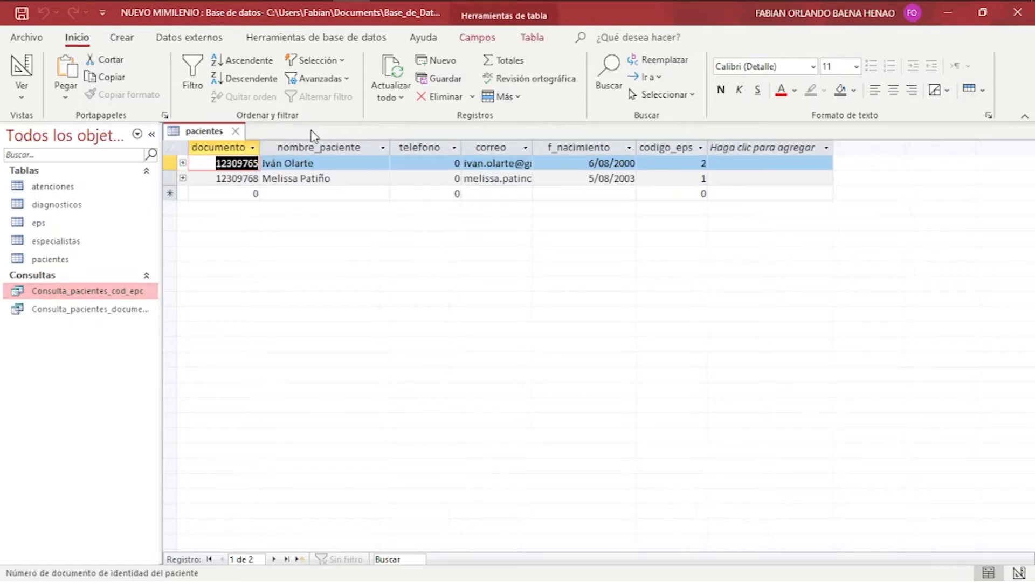
left_click(235, 131)
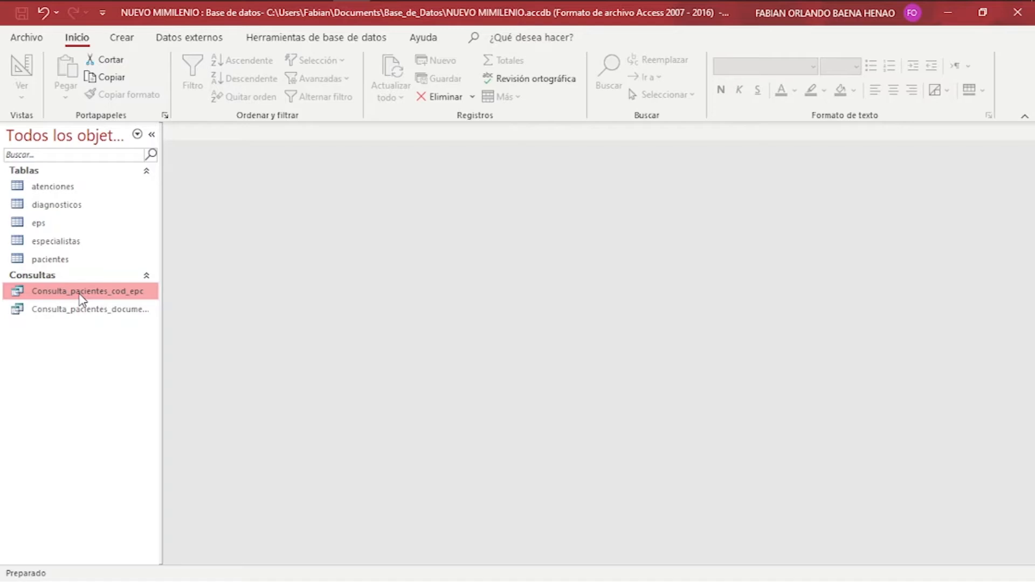
Rerun Consulta_pacientes_cod_epc with EPS codes 2 and 4, closing each result.
double_click(79, 294)
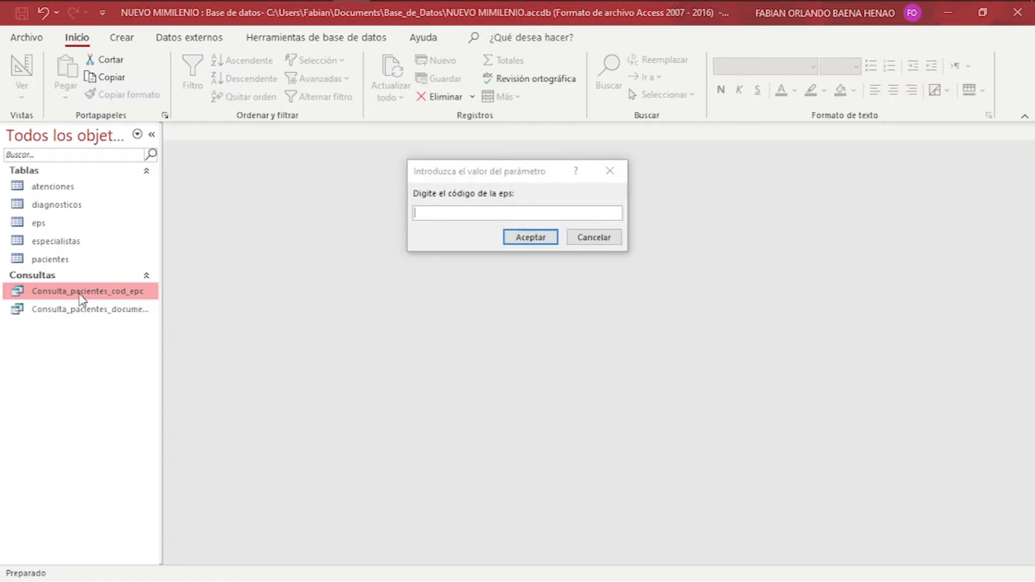
type("2")
key("Return")
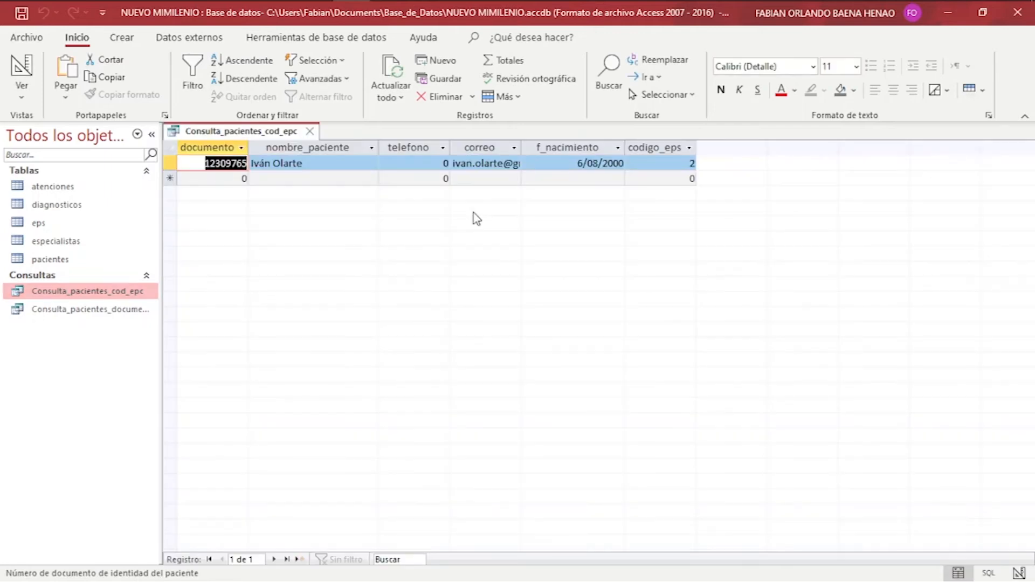
left_click(309, 131)
double_click(97, 294)
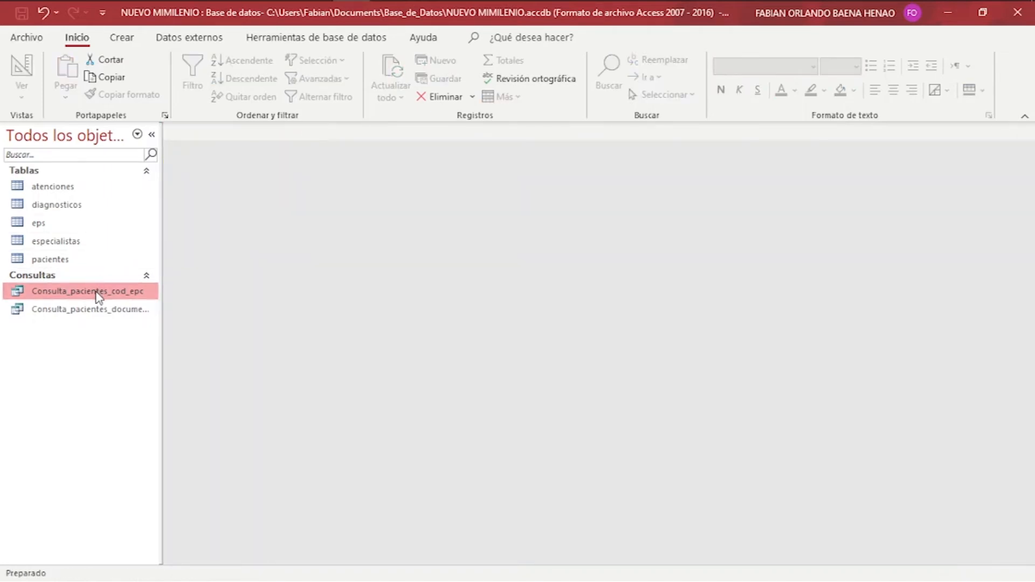
type("4")
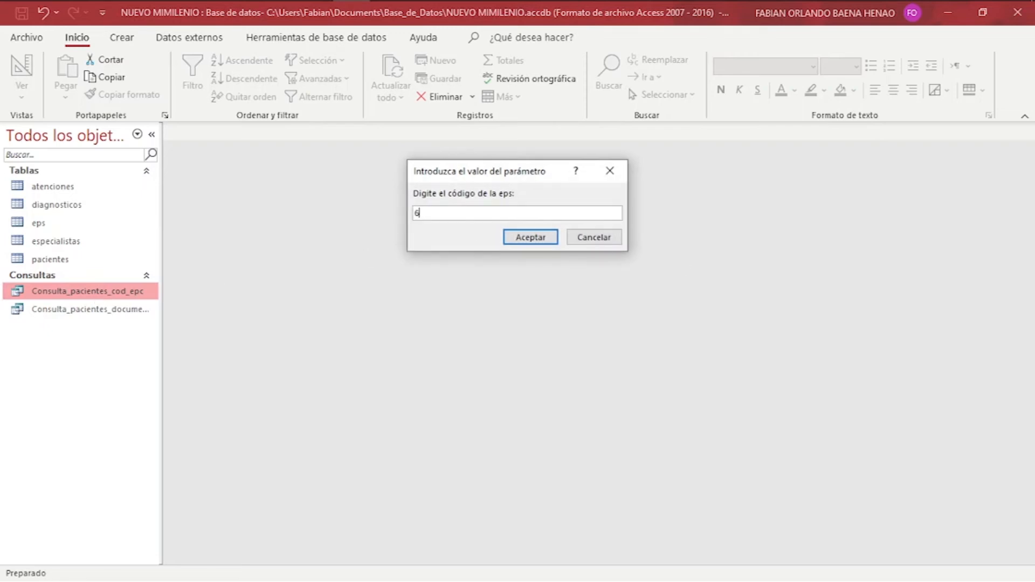
key("Return")
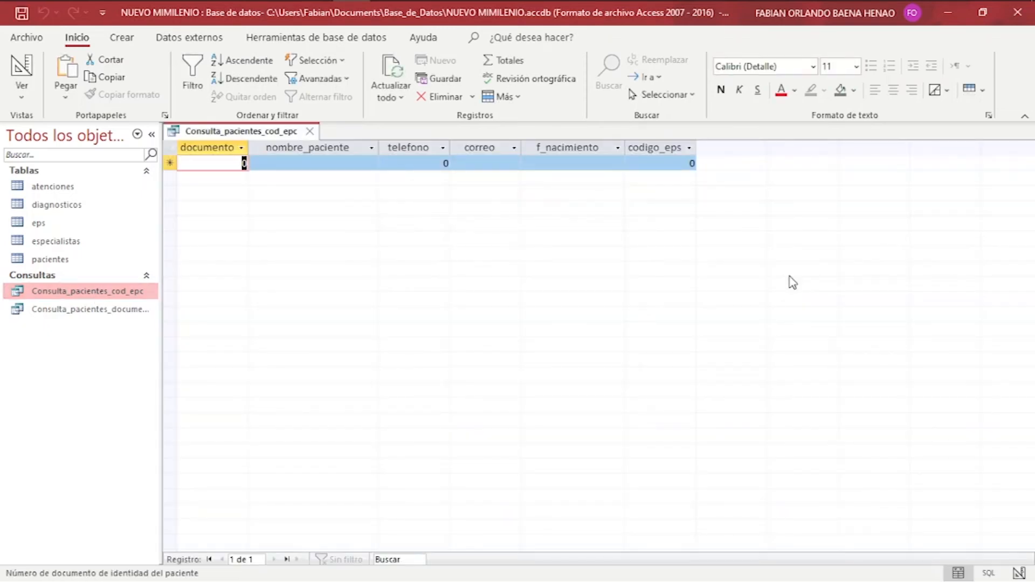
left_click(310, 133)
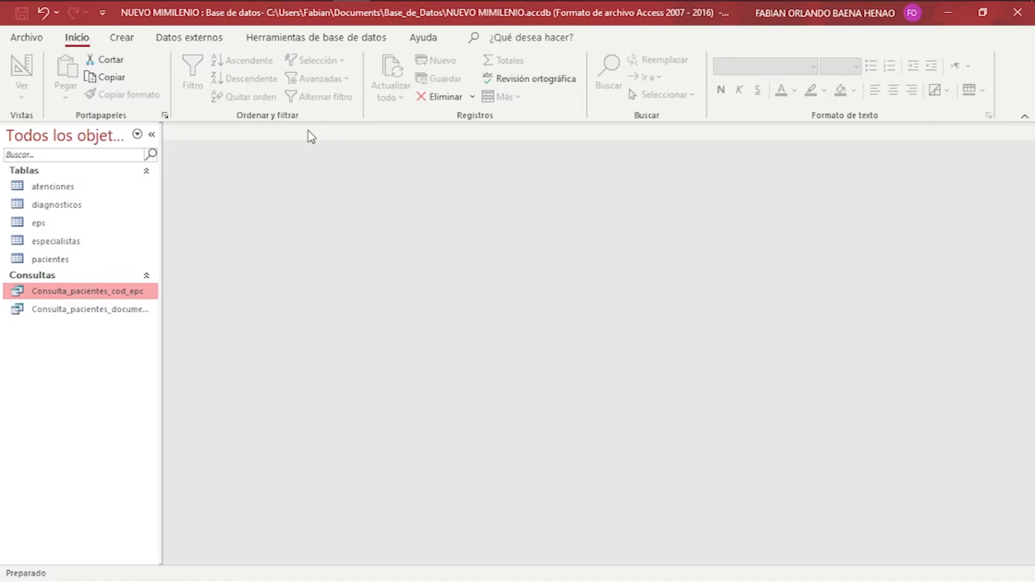
Open the atenciones table twice to review it, closing it each time.
double_click(87, 189)
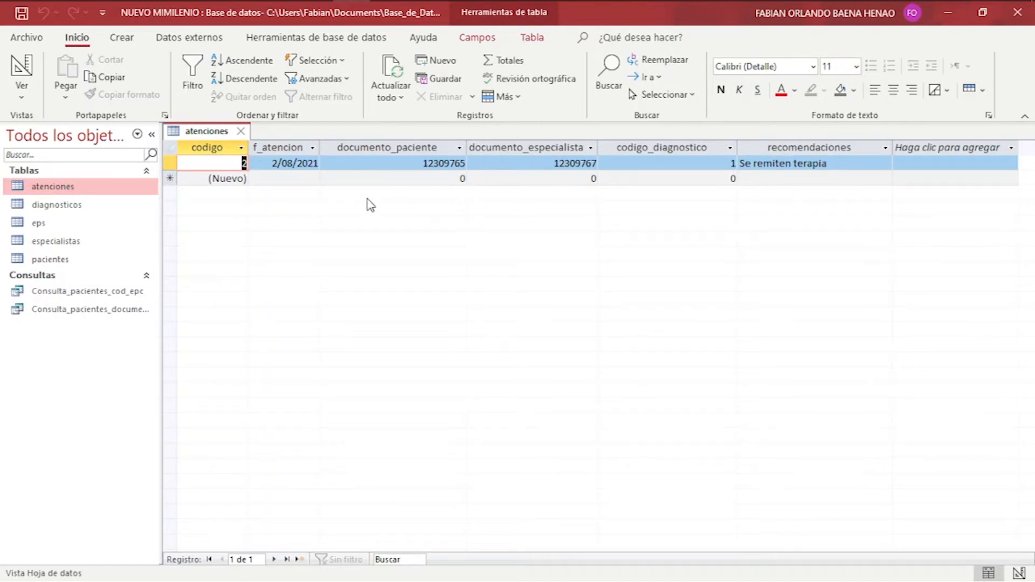
left_click(241, 131)
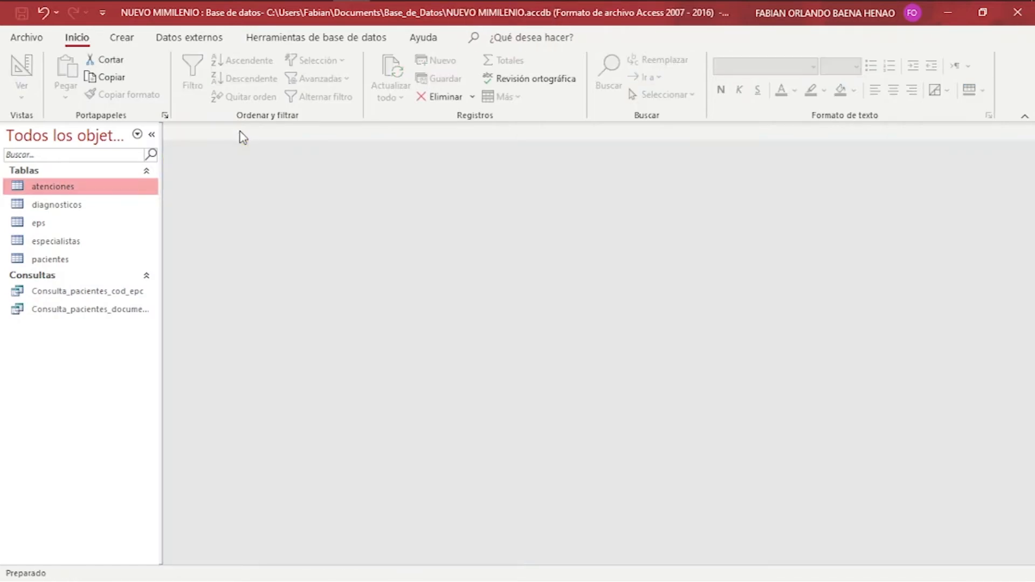
double_click(101, 187)
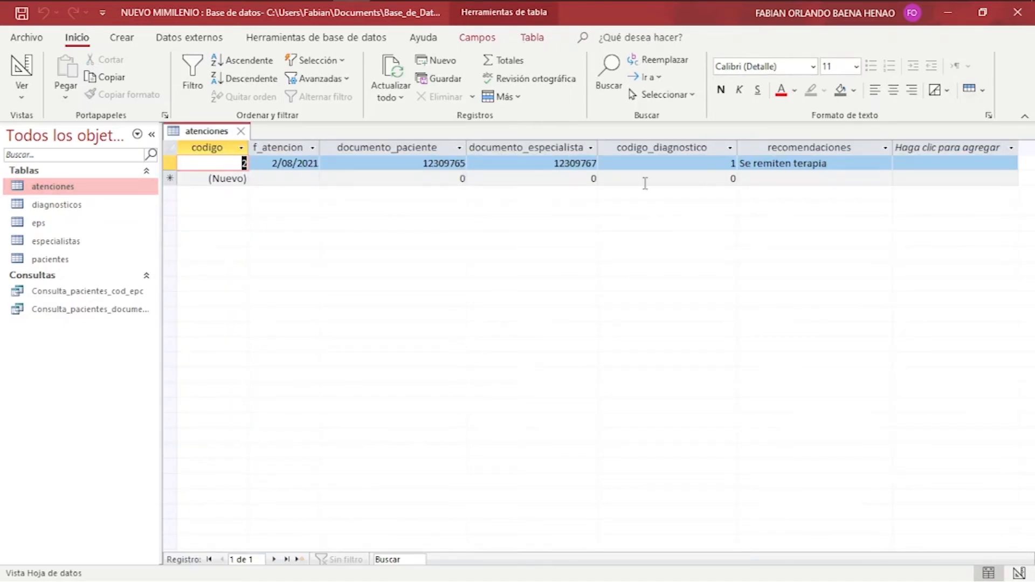
left_click(240, 131)
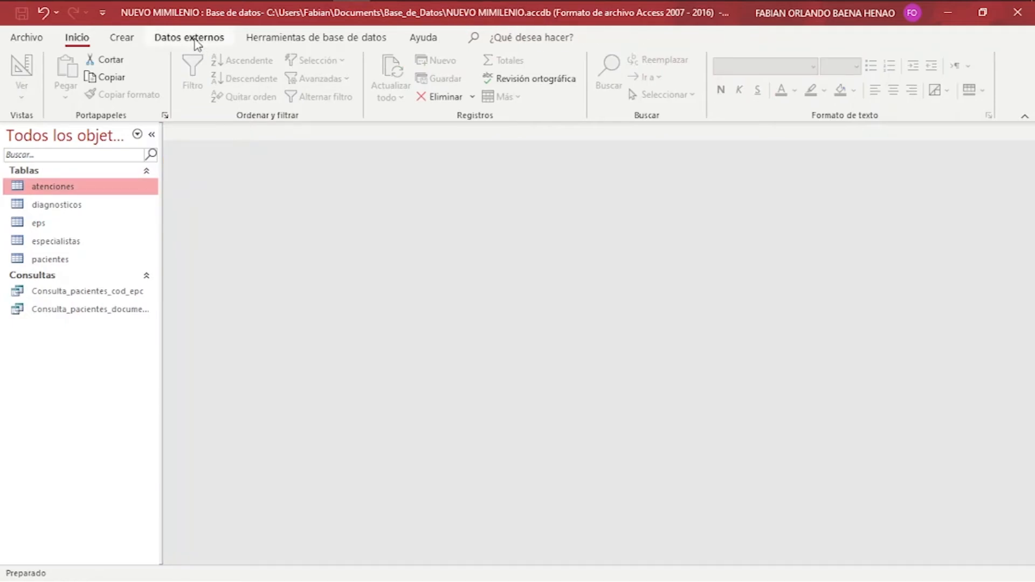
Start a simple query wizard on the atenciones table with all fields except codigo.
left_click(122, 38)
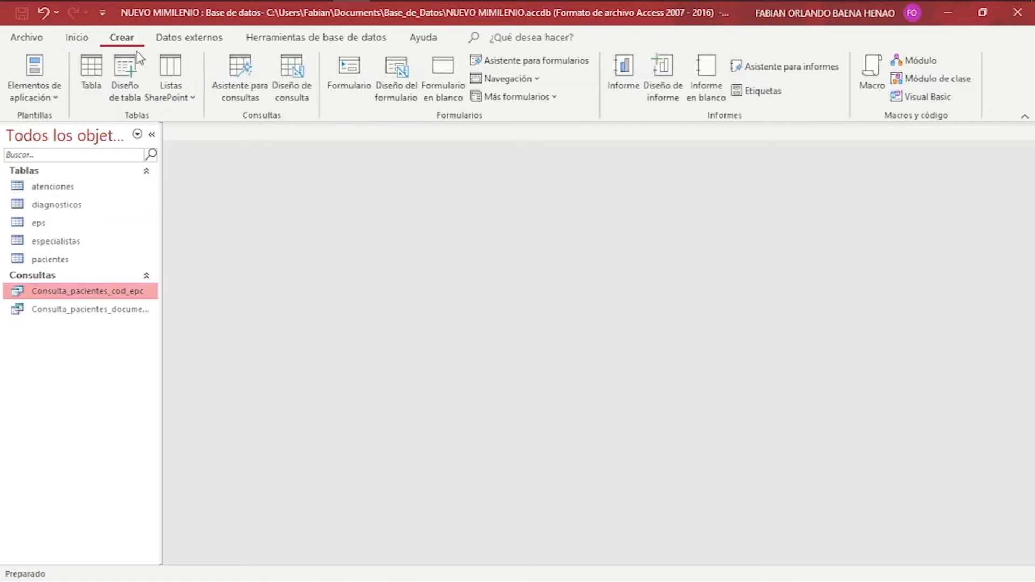
left_click(249, 83)
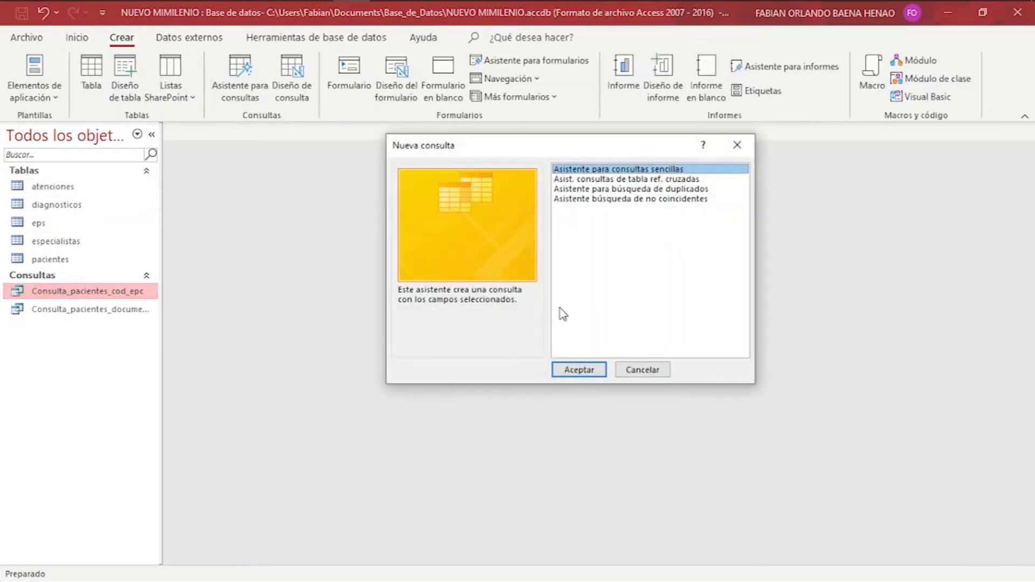
left_click(588, 369)
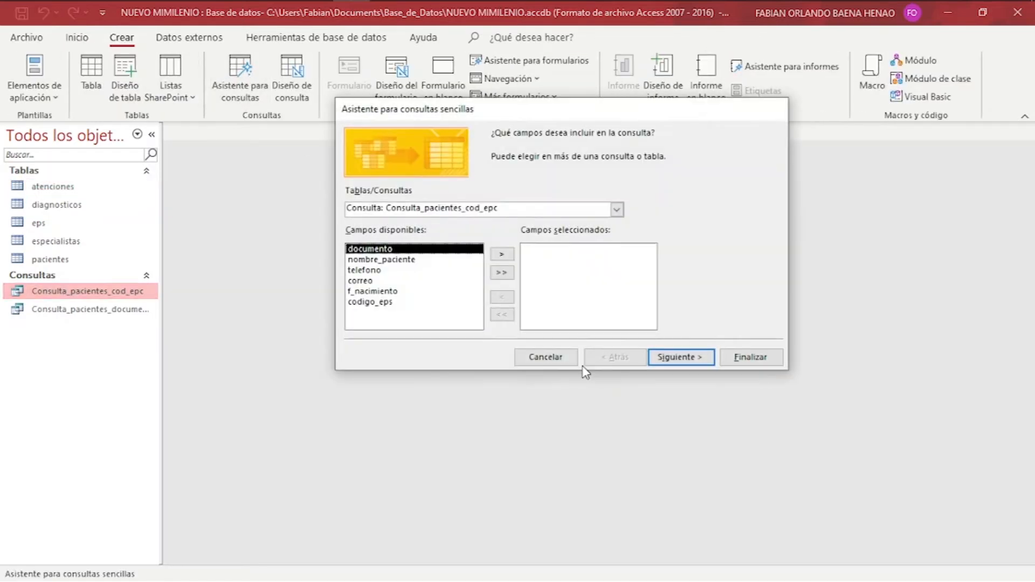
left_click(617, 210)
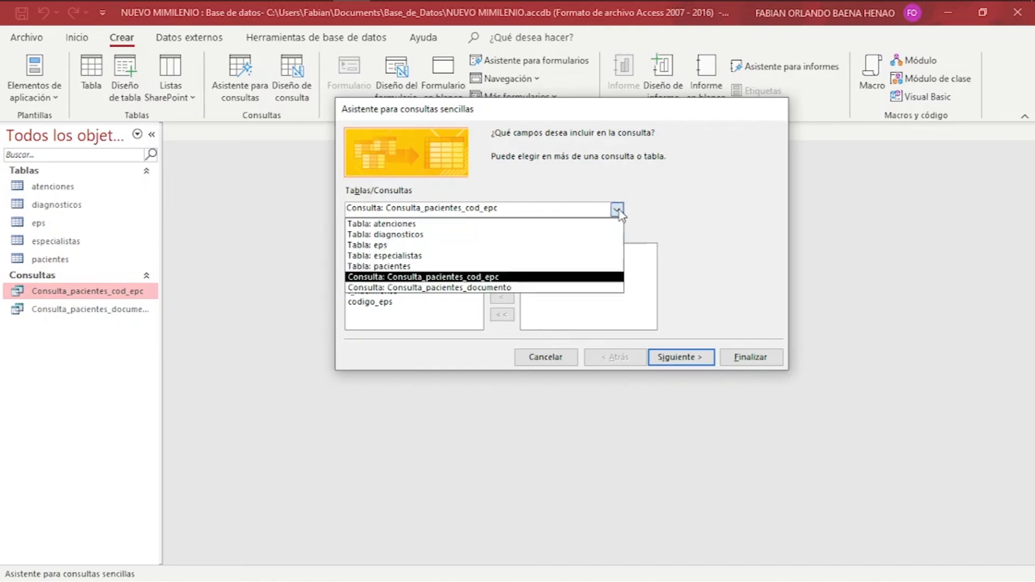
left_click(598, 223)
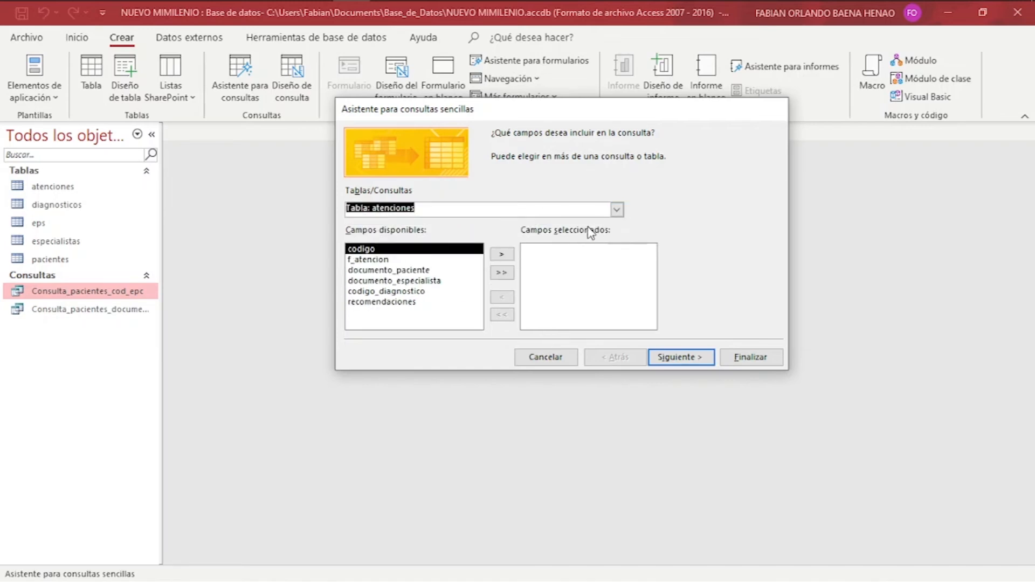
left_click(514, 273)
left_click(538, 251)
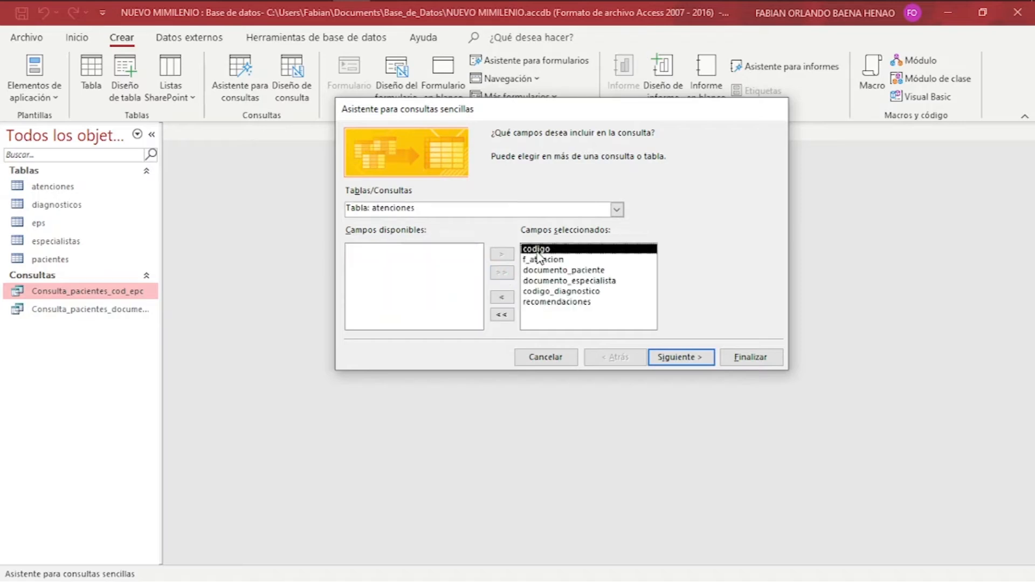
left_click(507, 297)
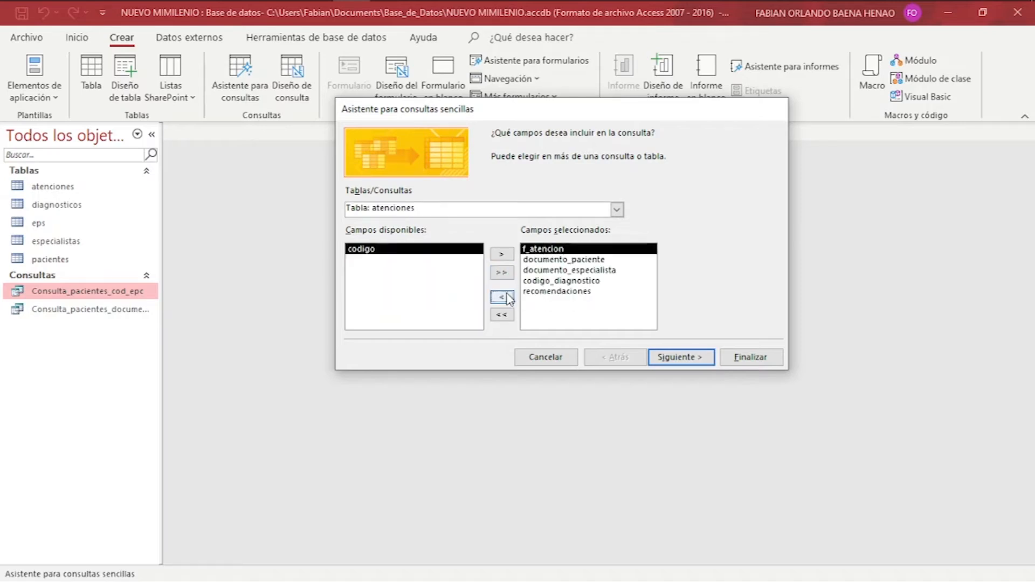
Review the chosen fields and finish the wizard, saving the query as atenciones Consulta.
left_click(552, 263)
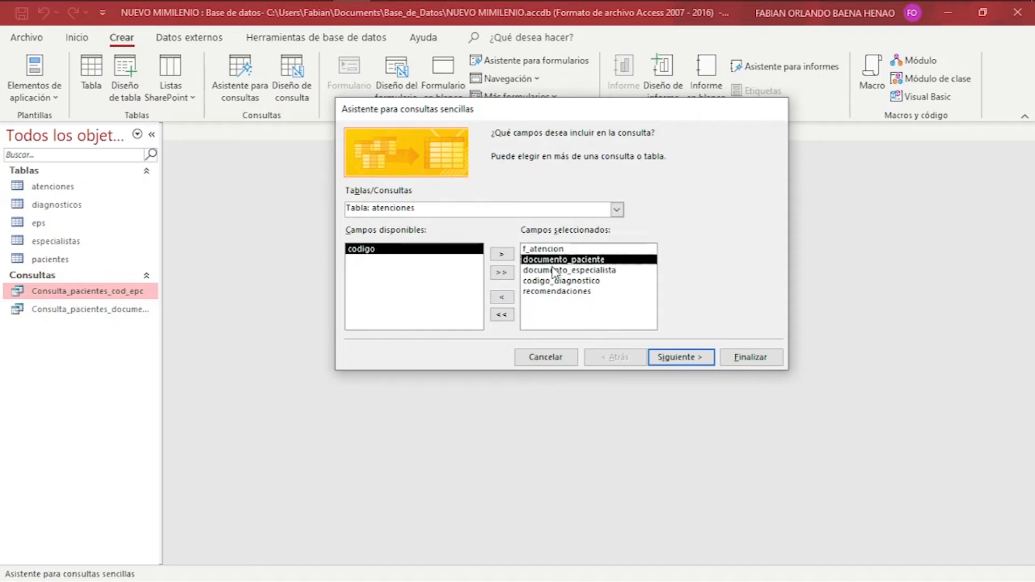
left_click(556, 270)
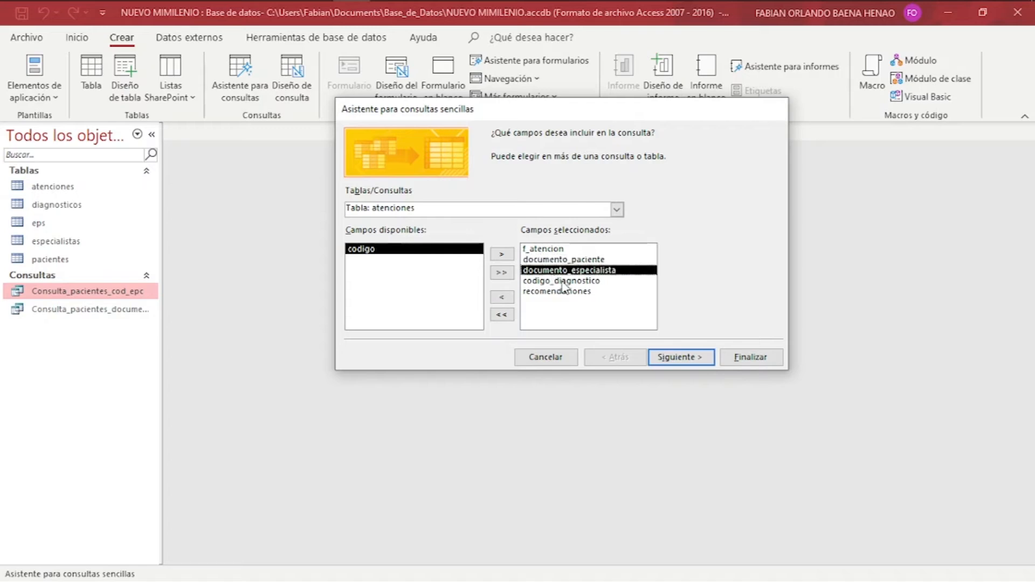
left_click(560, 281)
left_click(569, 292)
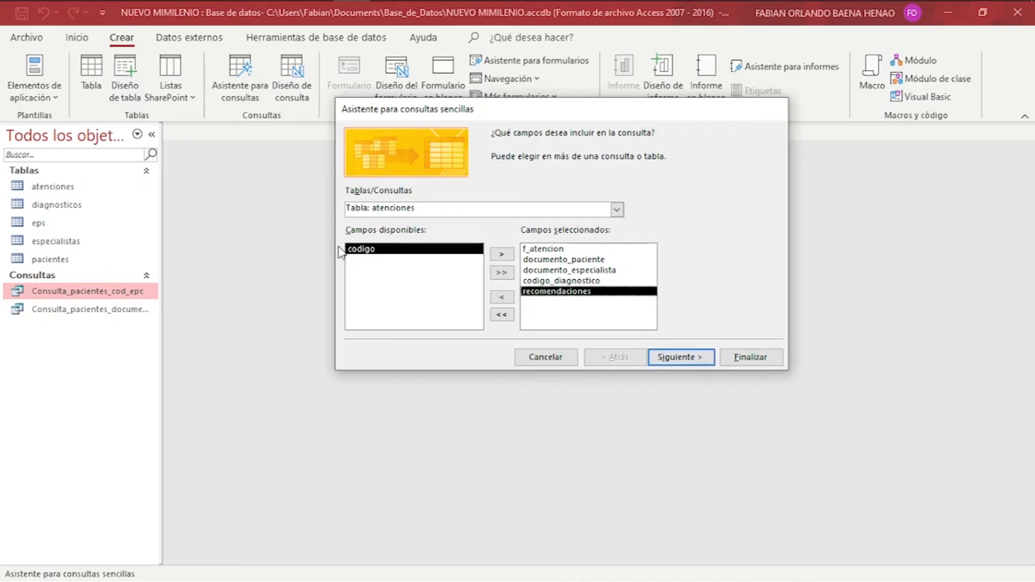
left_click(684, 357)
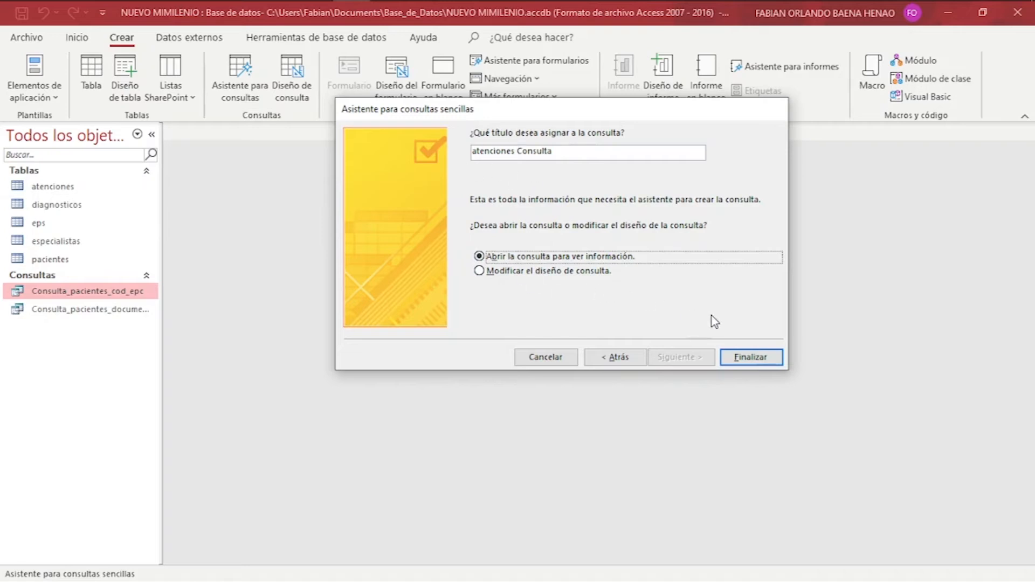
left_click(732, 356)
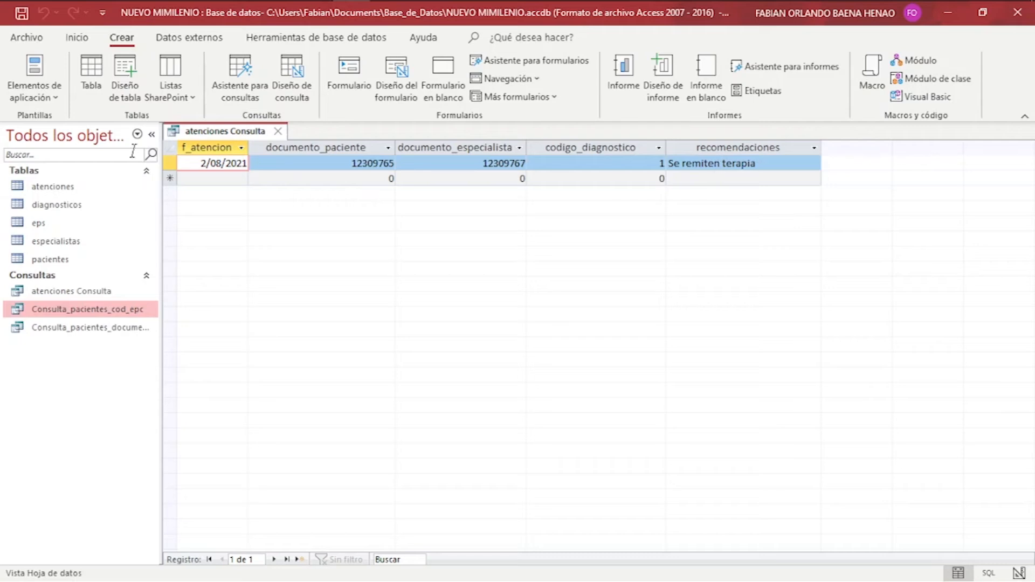
Close atenciones Consulta, reopen its results, then close it again.
left_click(278, 131)
left_click(96, 293)
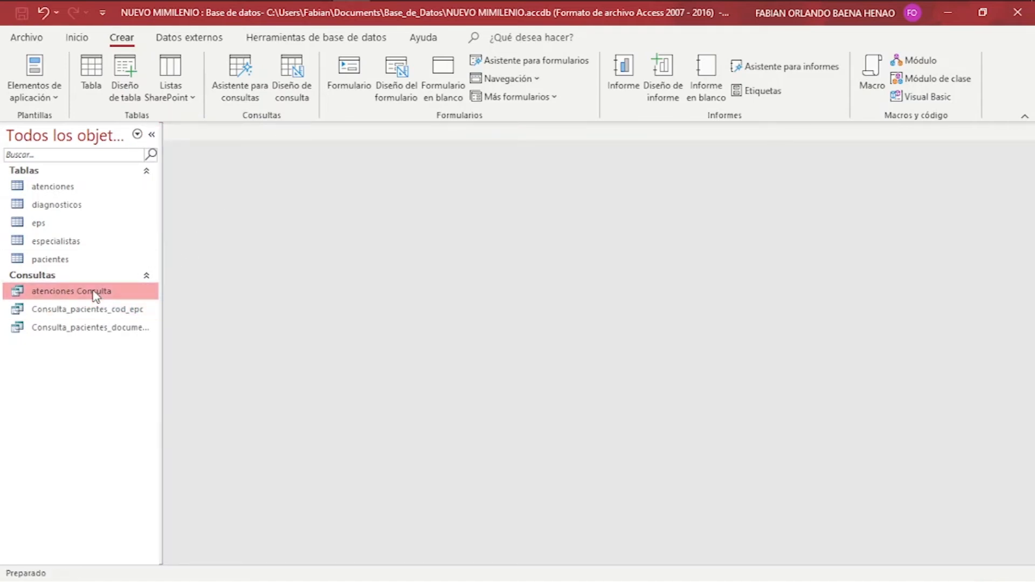
double_click(96, 294)
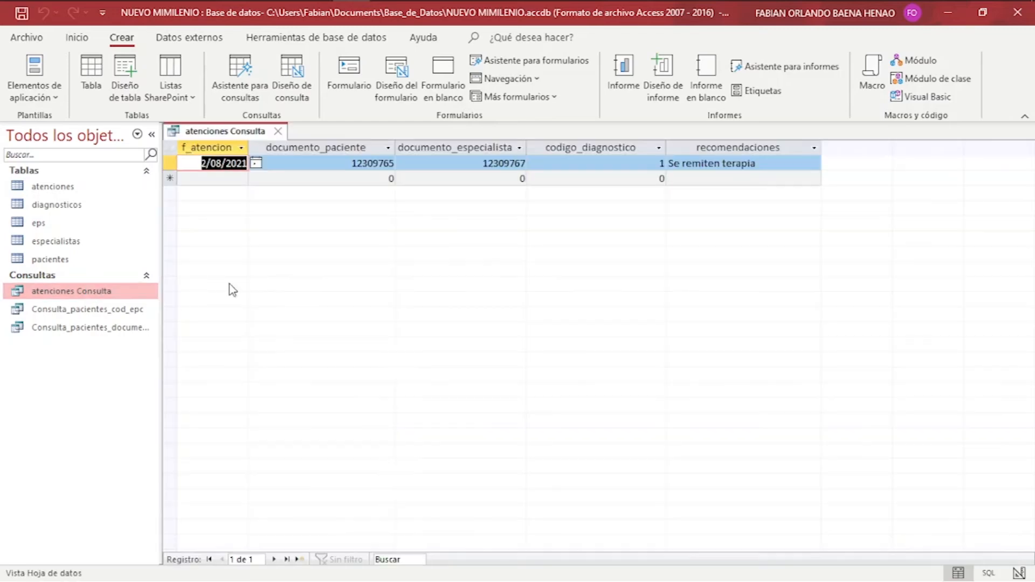
left_click(279, 131)
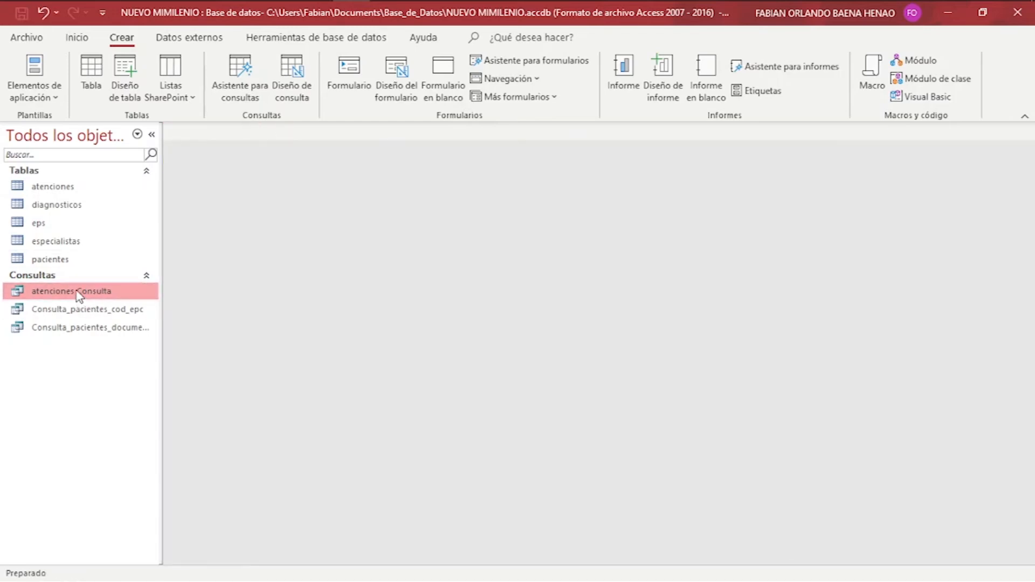
Give documento_paciente the criterion '[Digite el documento del paciente: ]' and run it with a document.
right_click(79, 297)
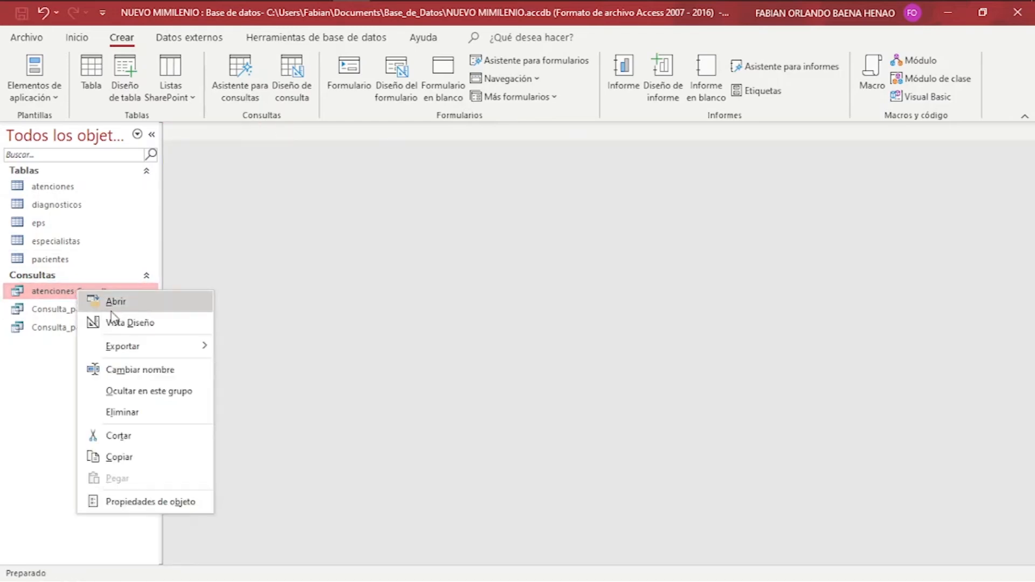
left_click(122, 322)
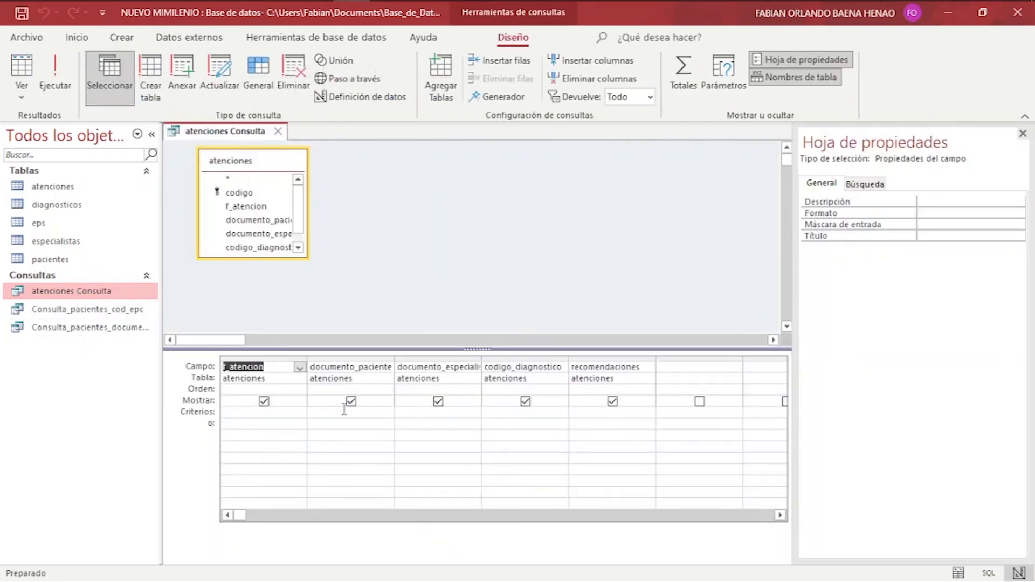
left_click(341, 414)
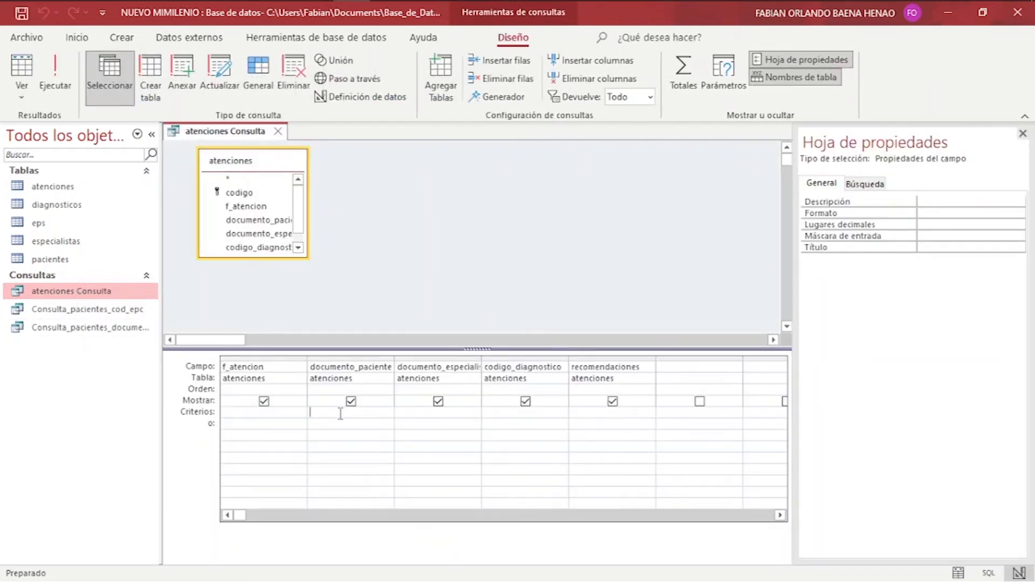
type("[Digite el documento del paciente: ]")
key("Home")
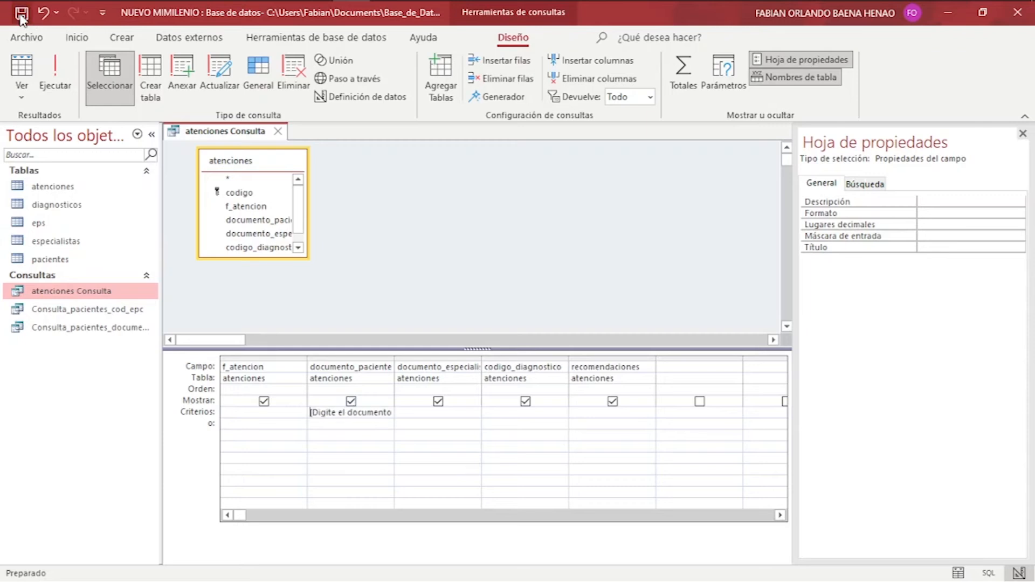
left_click(47, 66)
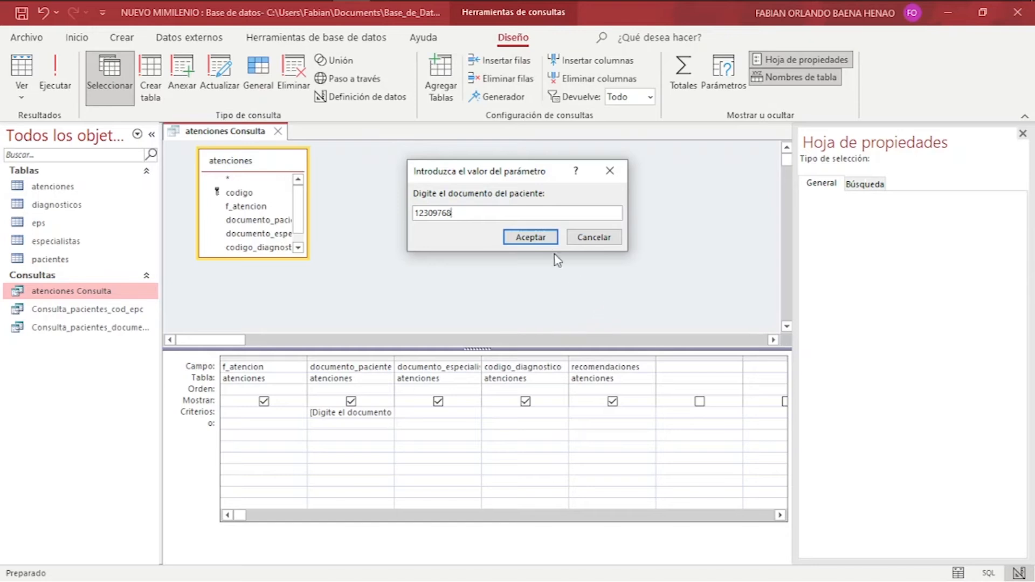
left_click(547, 238)
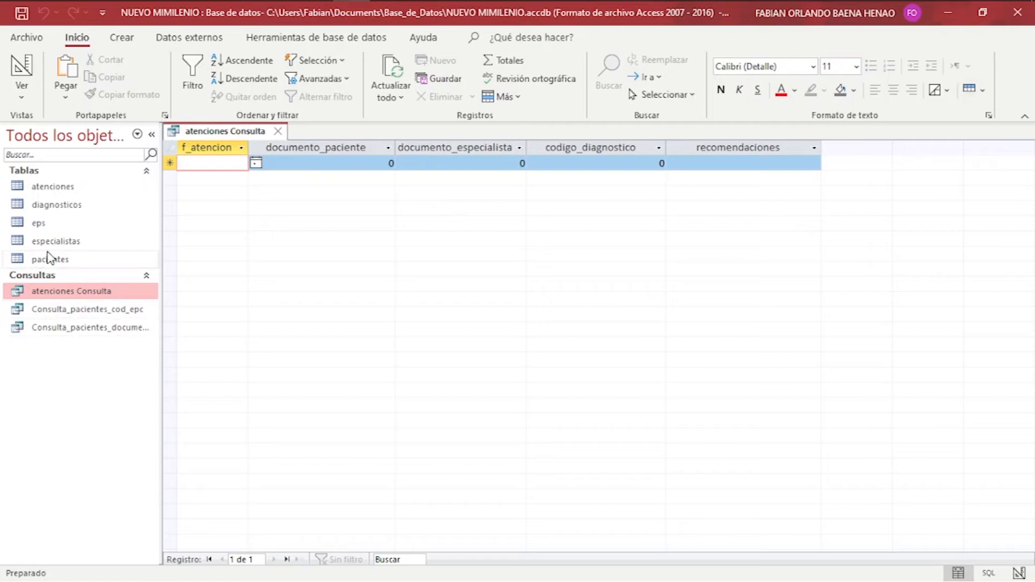
Check the second patient's document number in the pacientes table, then close it.
left_click(78, 262)
double_click(78, 263)
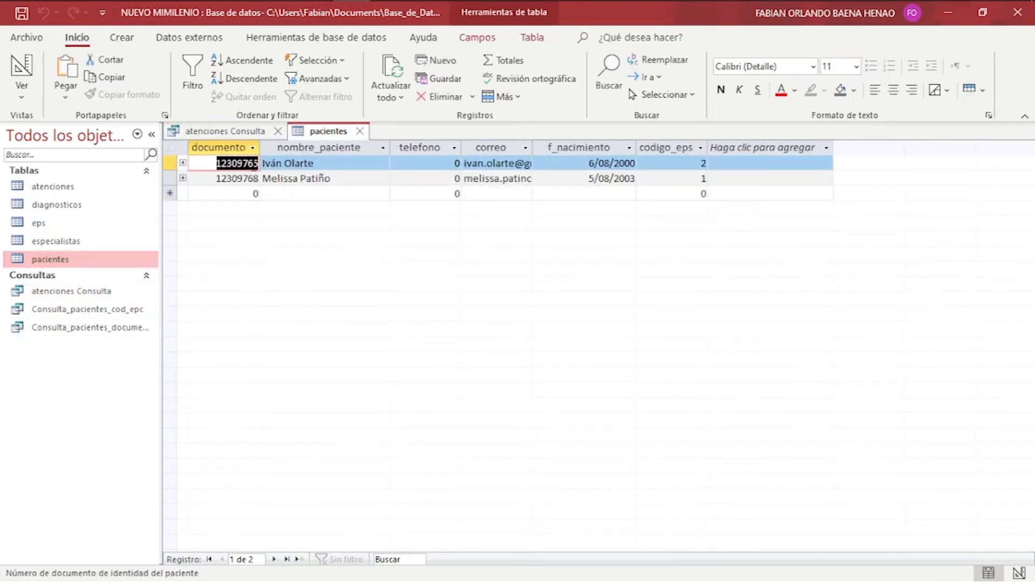
double_click(232, 180)
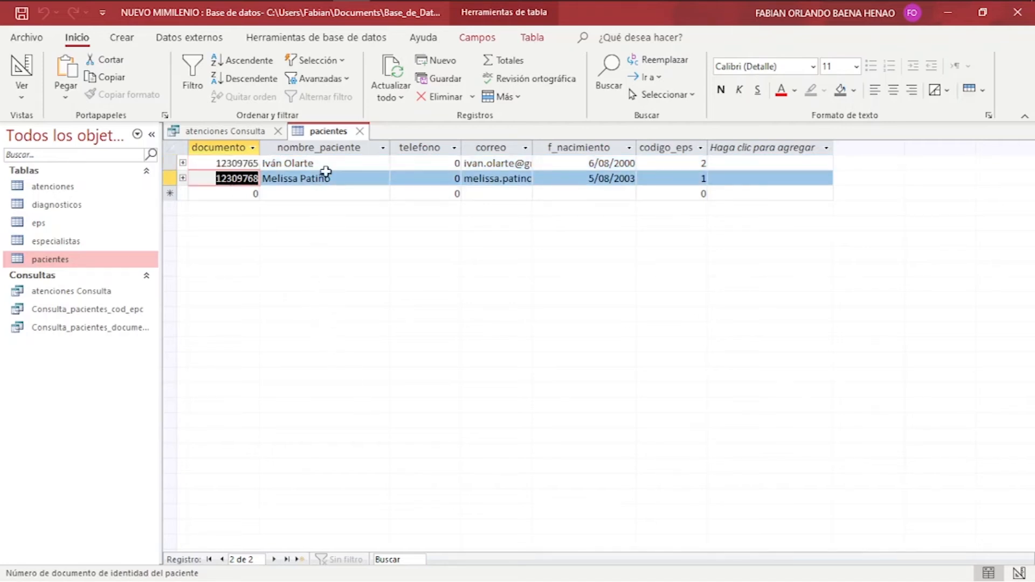
left_click(360, 132)
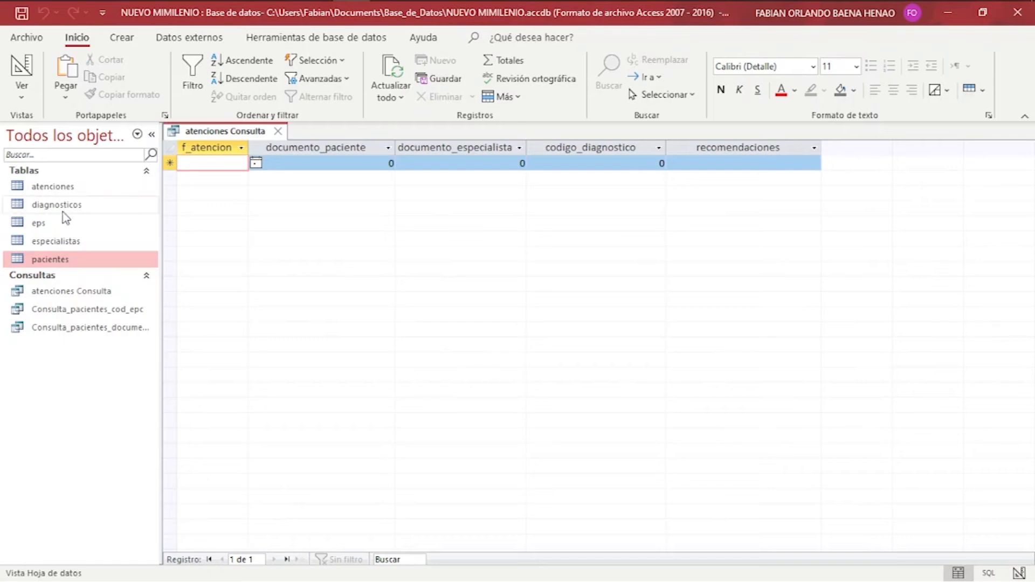
Check the patient document used in the atenciones table, then close both tabs.
double_click(48, 185)
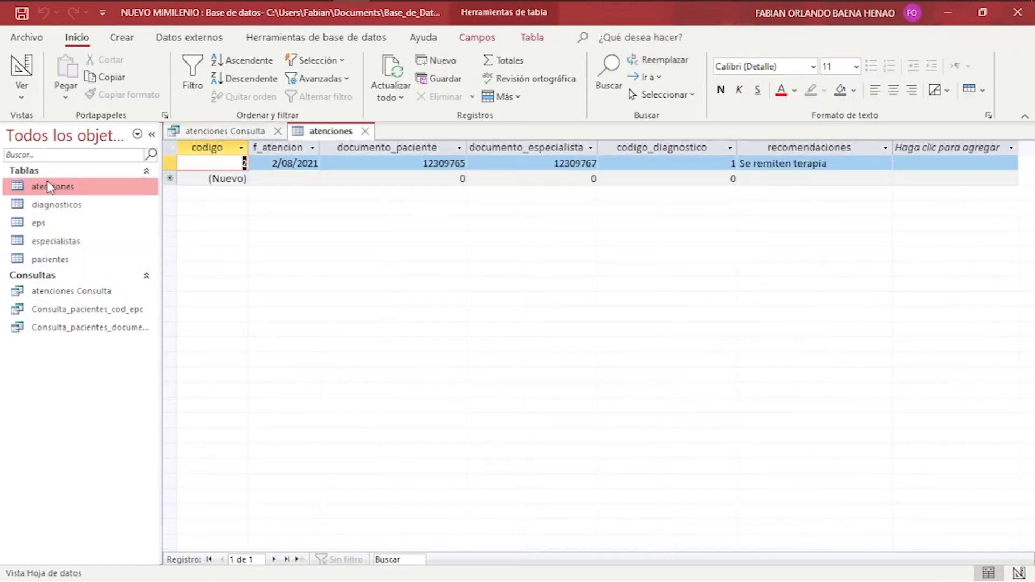
double_click(435, 162)
key("ctrl+c")
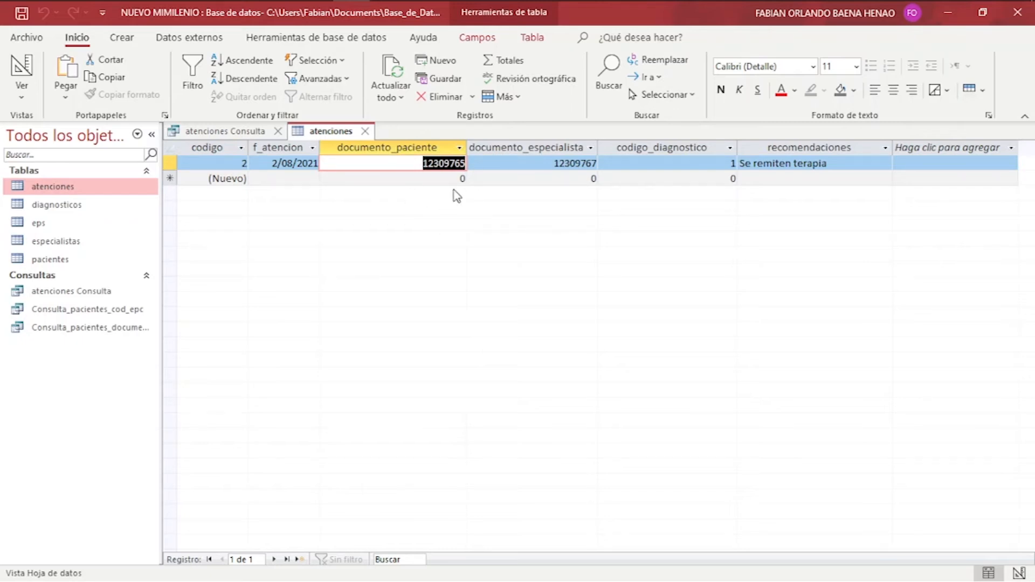
left_click(365, 131)
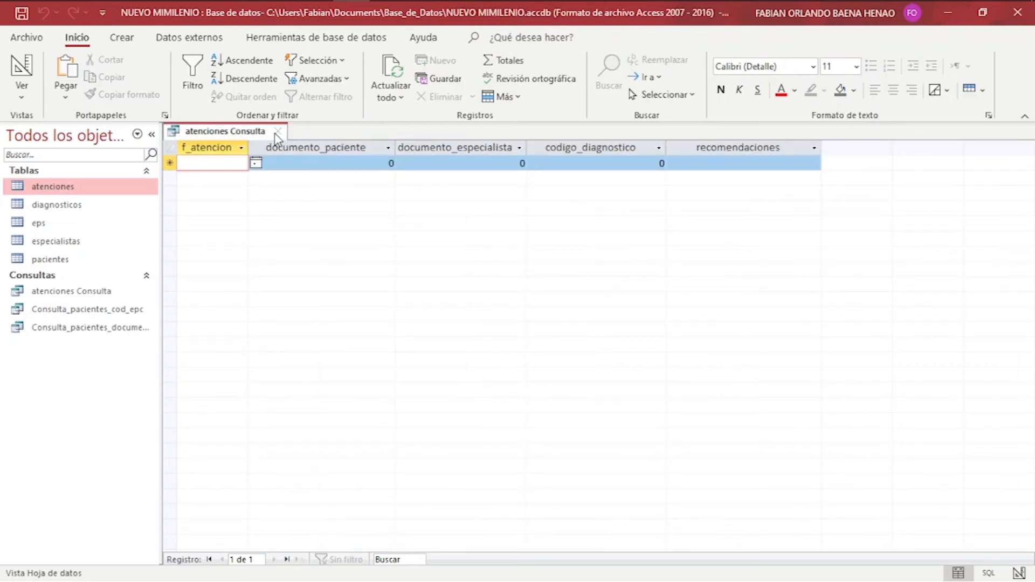
left_click(277, 132)
left_click(72, 297)
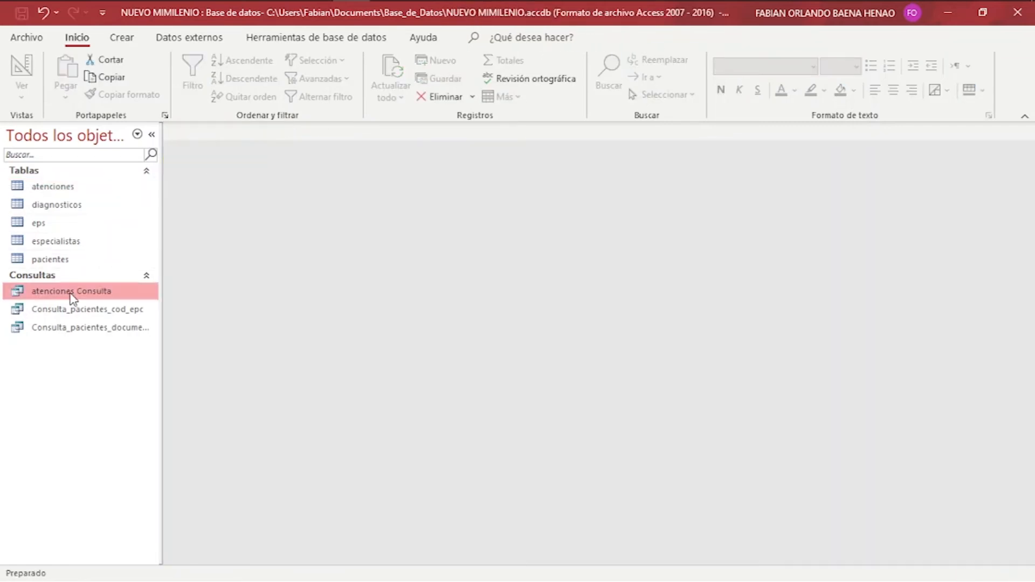
Rerun atenciones Consulta with the first patient's pasted document number and inspect the matching visit.
double_click(72, 297)
key("ctrl+v")
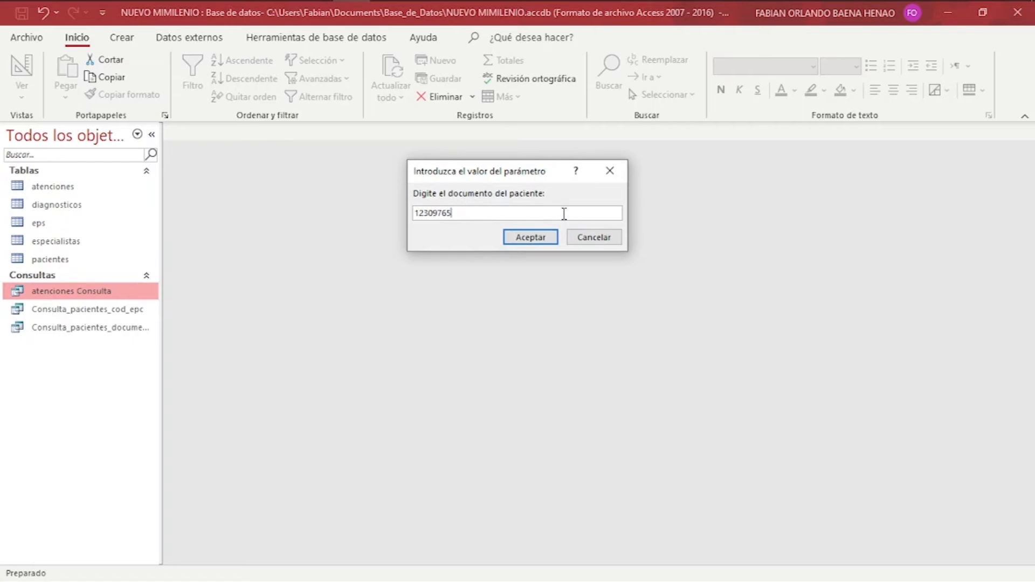
left_click(541, 238)
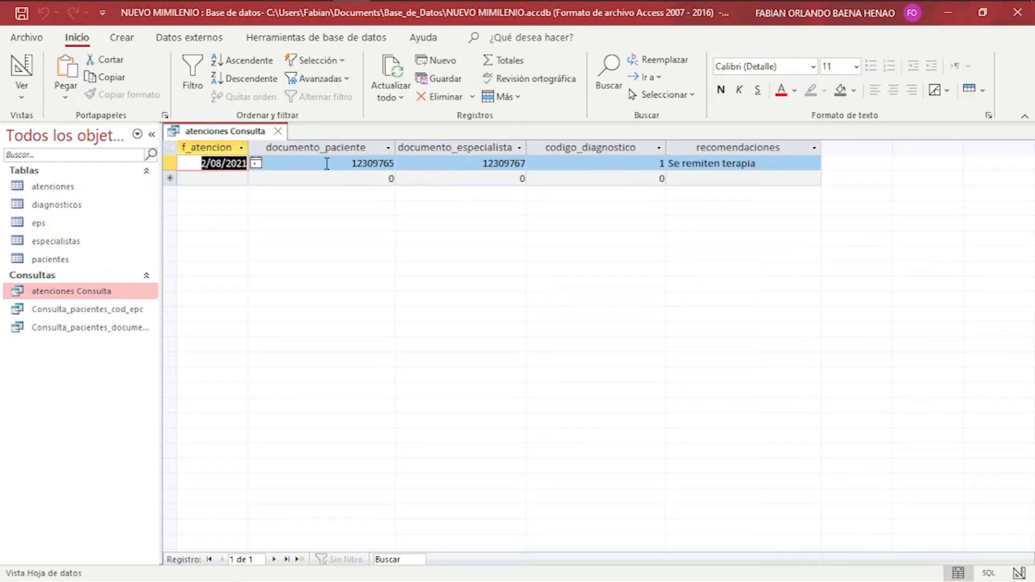
left_click(382, 162)
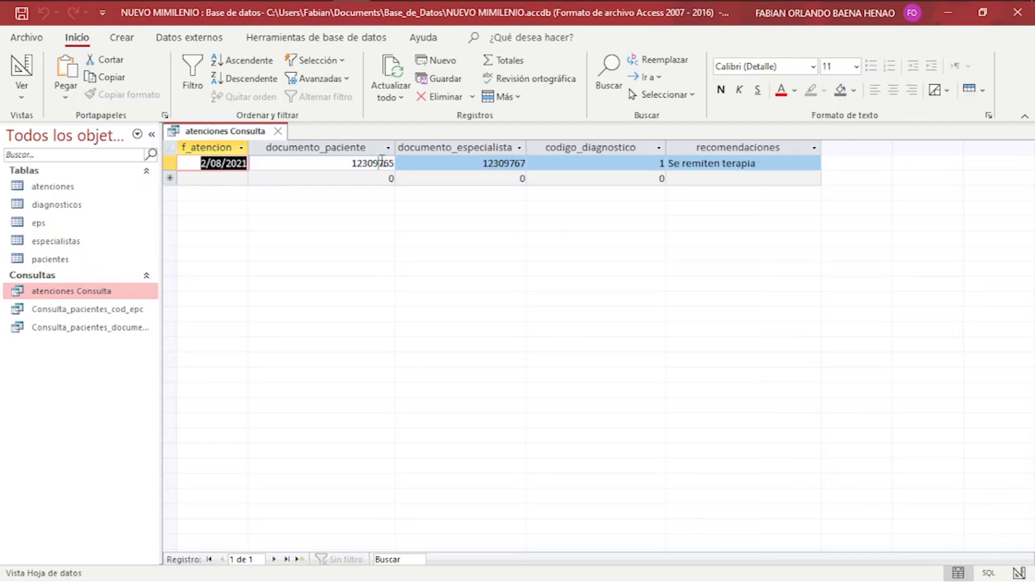
Open and close the pacientes table, then close the atenciones Consulta results.
double_click(38, 262)
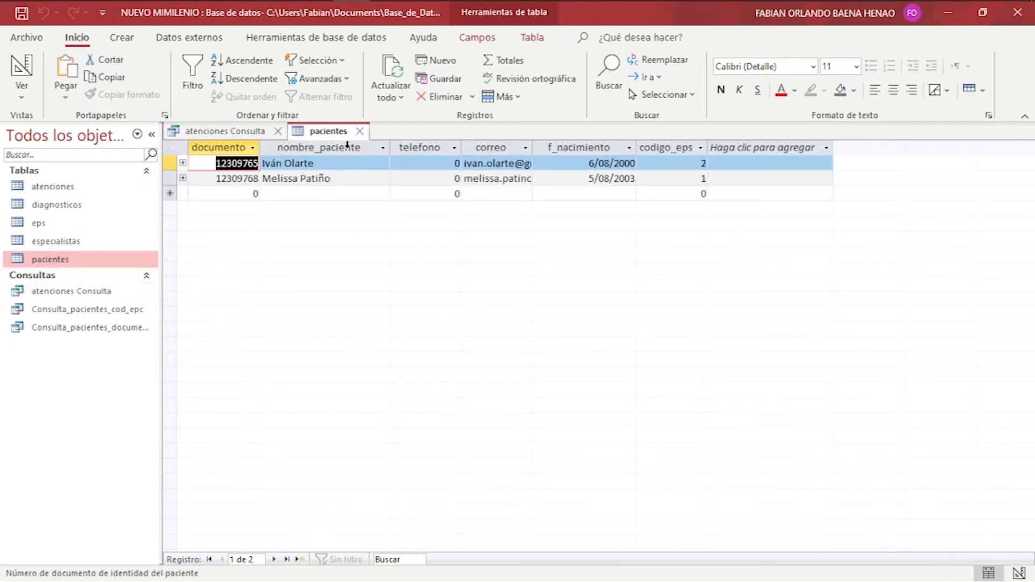
left_click(360, 131)
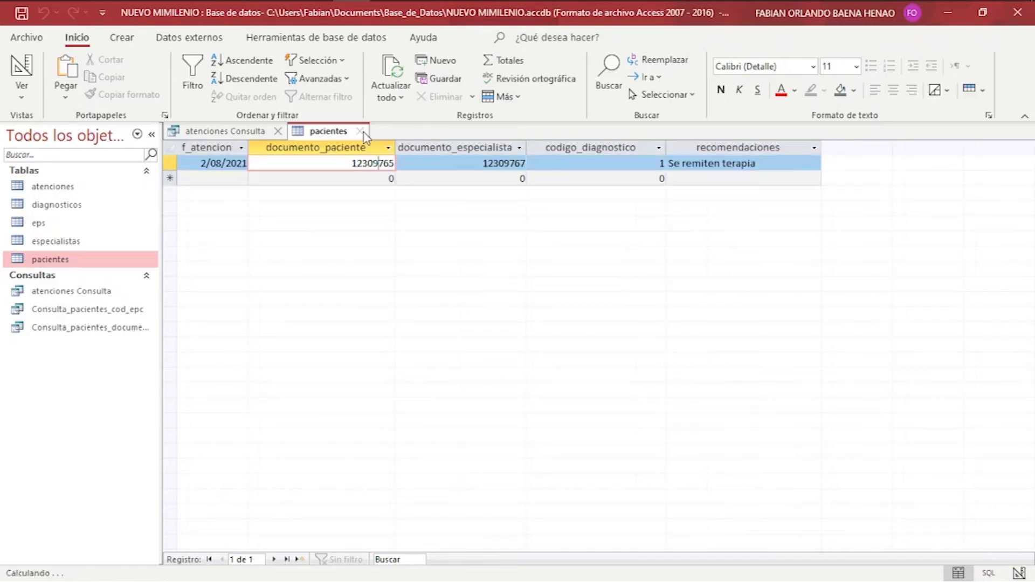
left_click(277, 132)
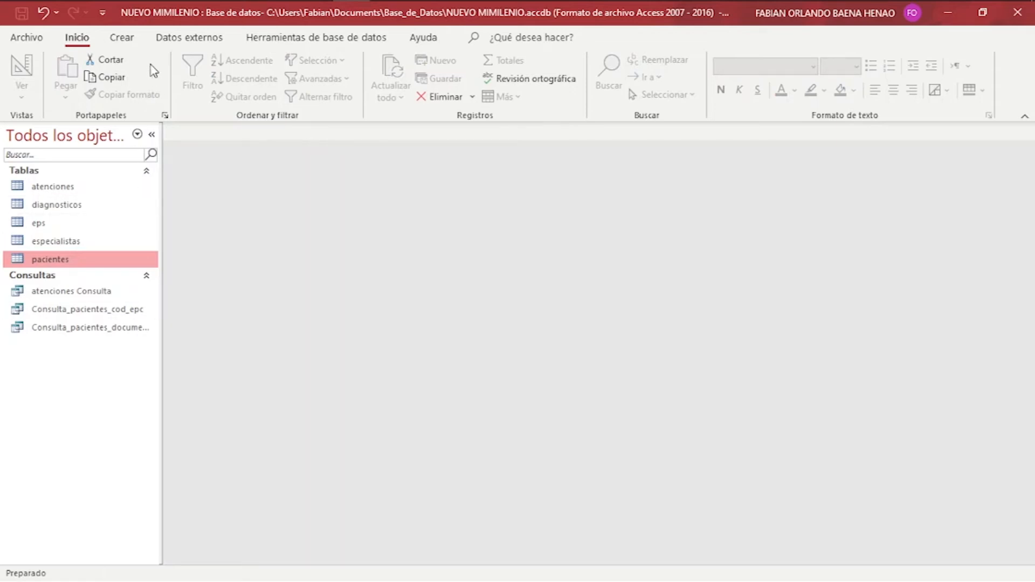
left_click(128, 39)
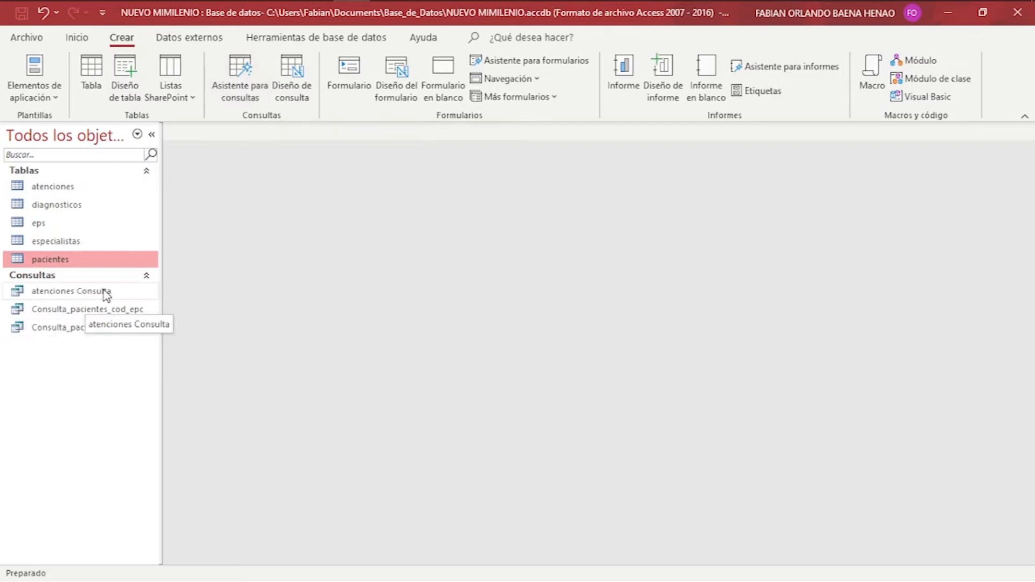
Start a new simple query wizard with all atenciones fields except codigo.
left_click(236, 89)
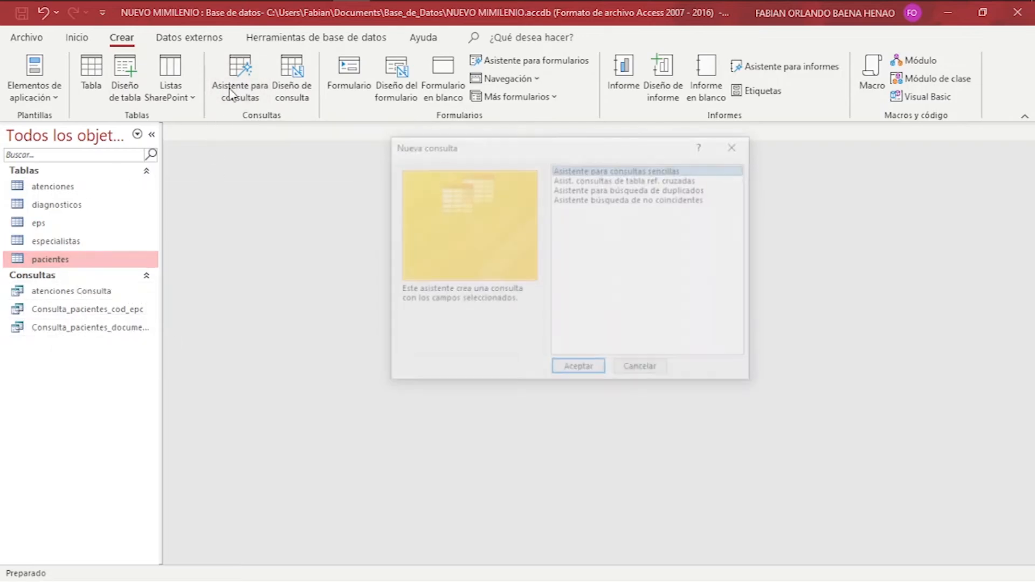
left_click(594, 364)
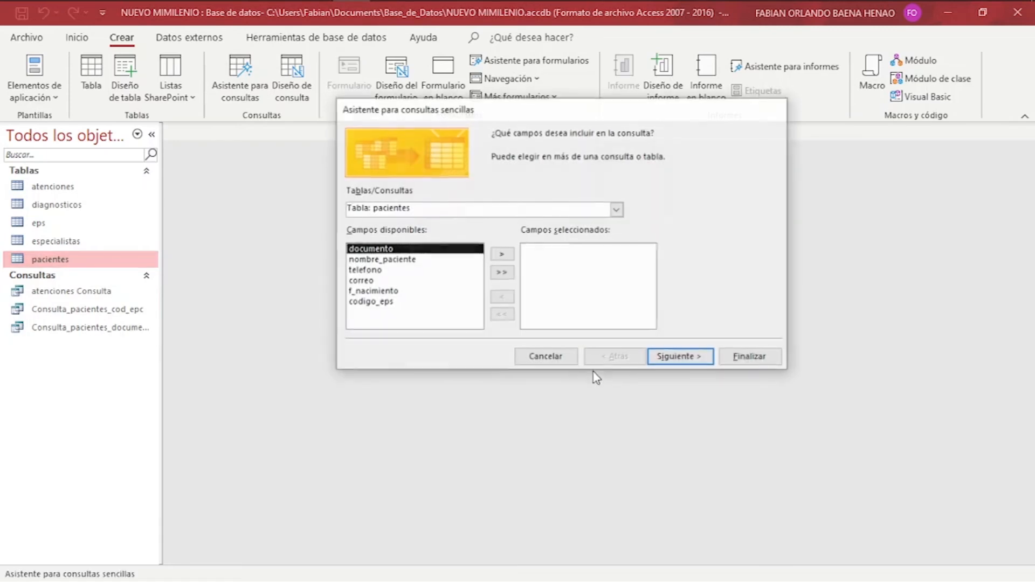
left_click(614, 209)
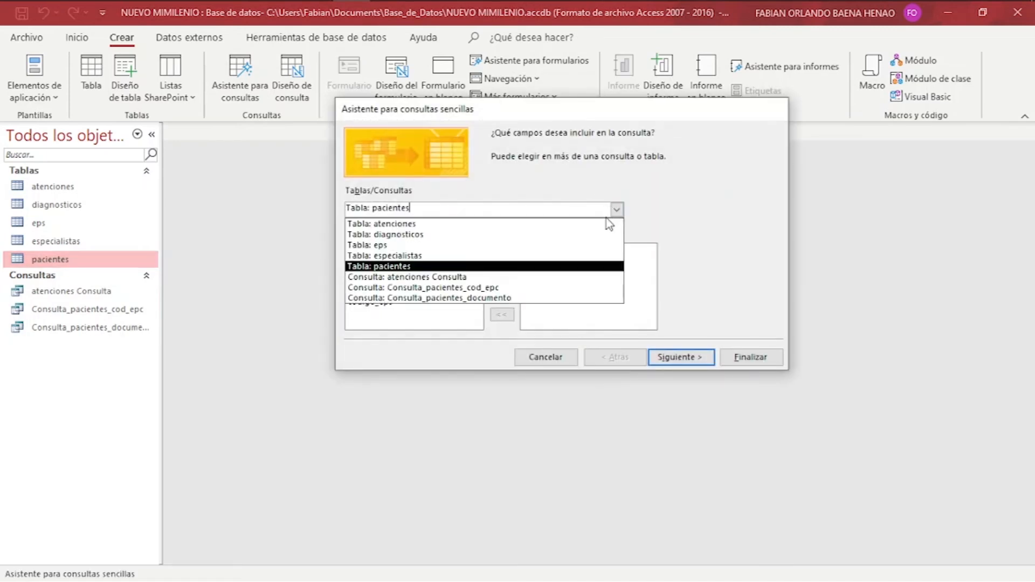
left_click(604, 223)
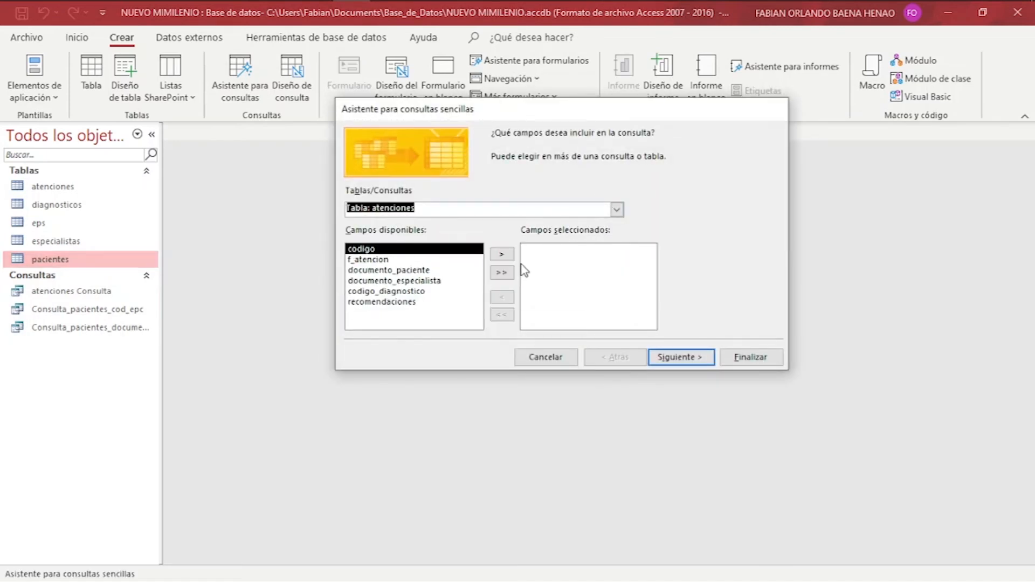
left_click(509, 274)
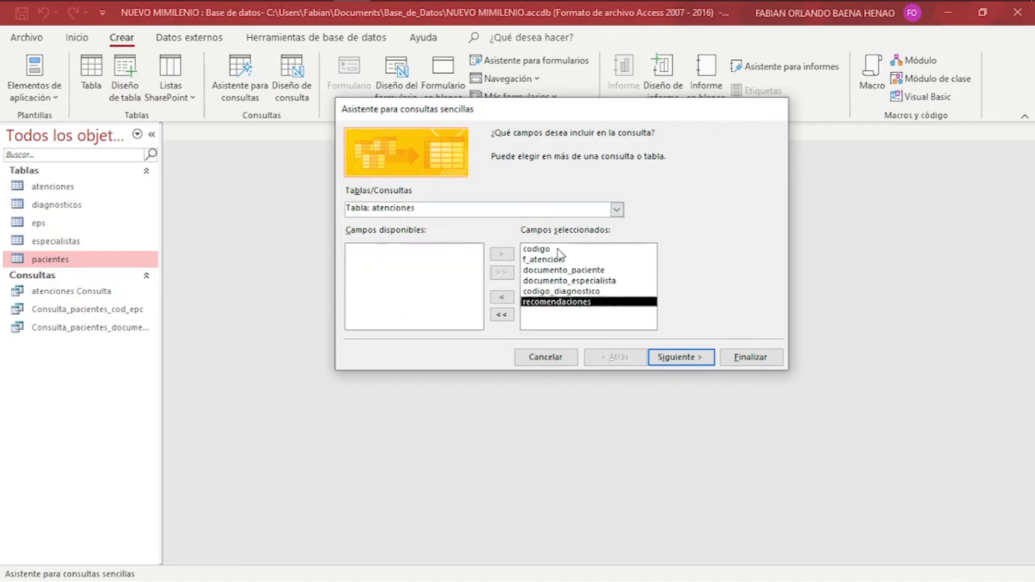
left_click(557, 250)
left_click(503, 298)
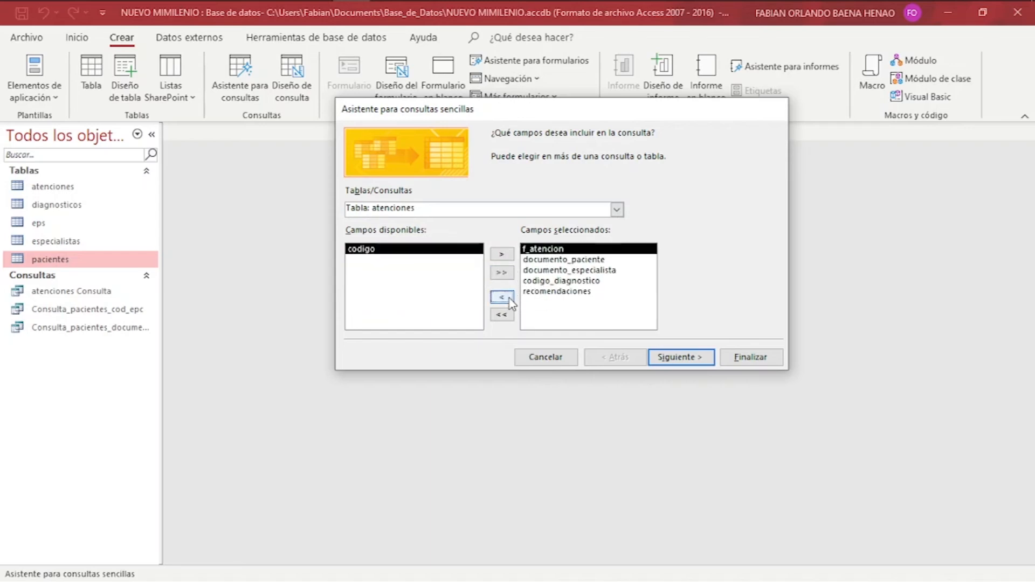
Add nombre_paciente after documento_paciente, then pick nombre_especialista from especialistas after documento_especialista.
left_click(617, 211)
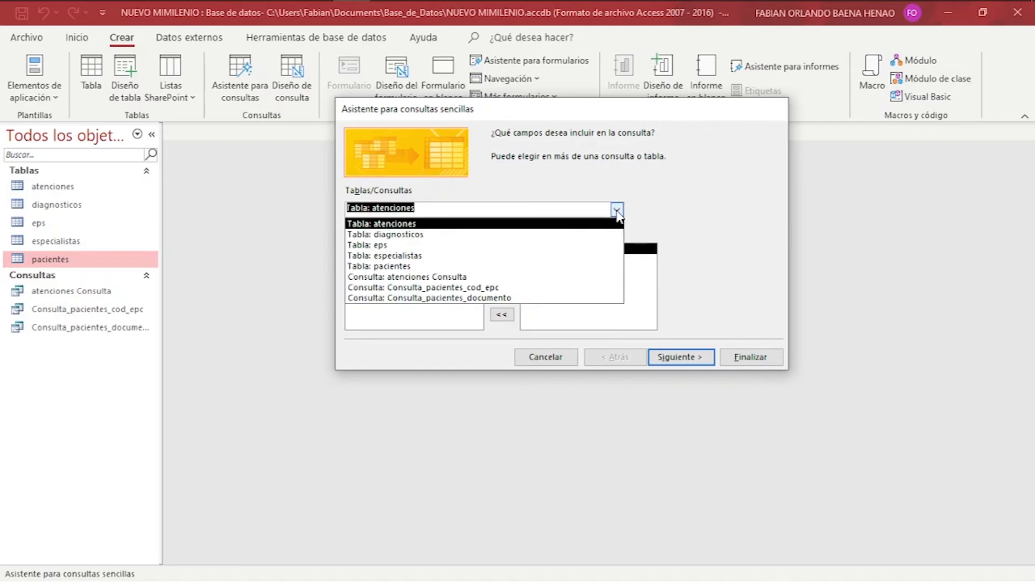
left_click(558, 266)
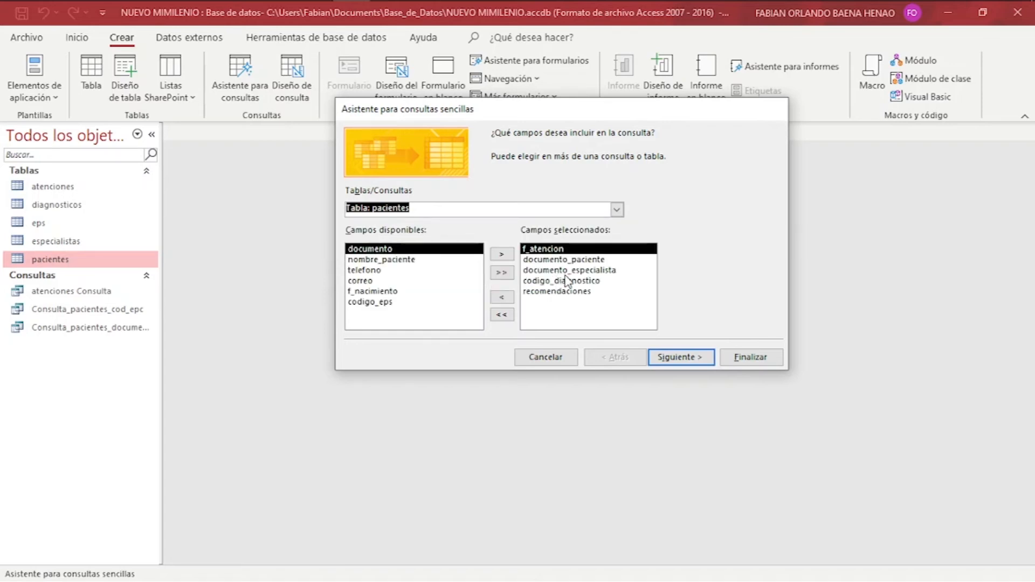
left_click(581, 261)
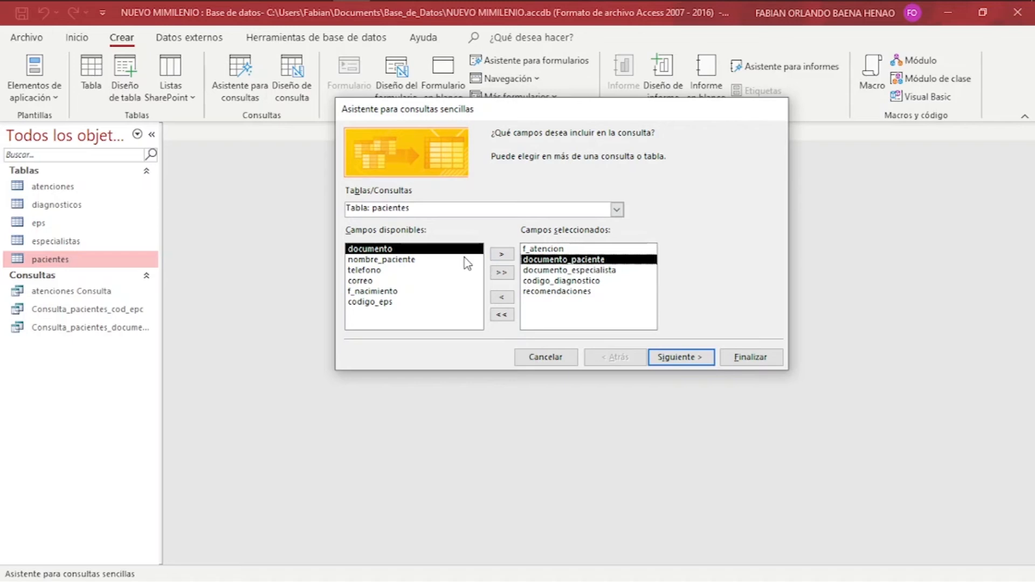
left_click(446, 261)
left_click(502, 254)
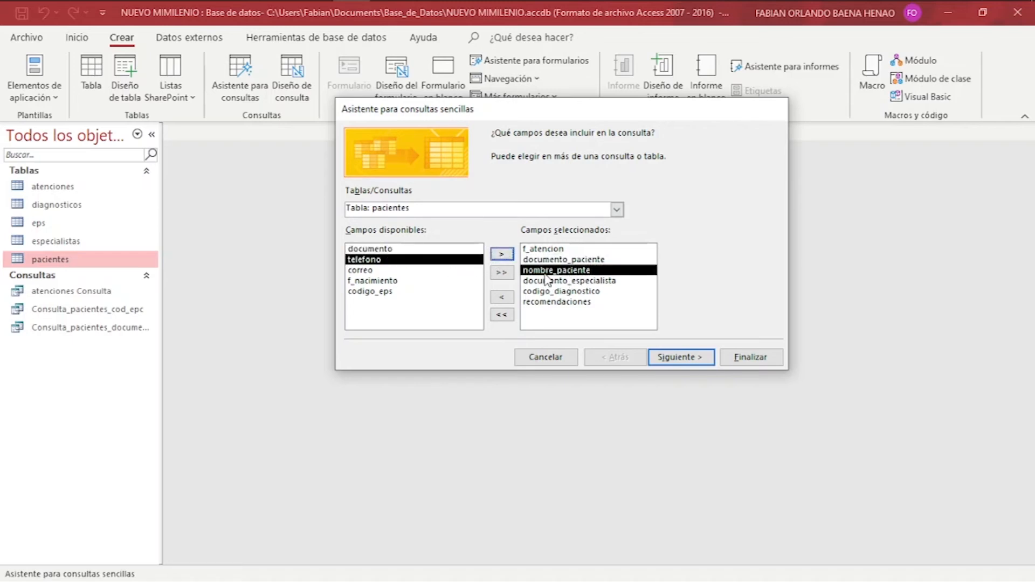
left_click(617, 209)
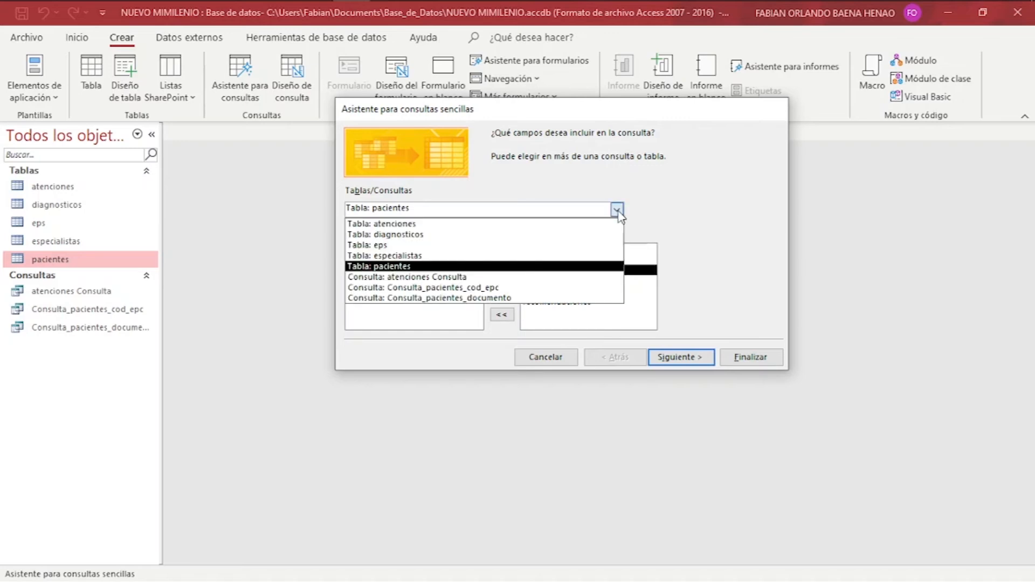
left_click(562, 256)
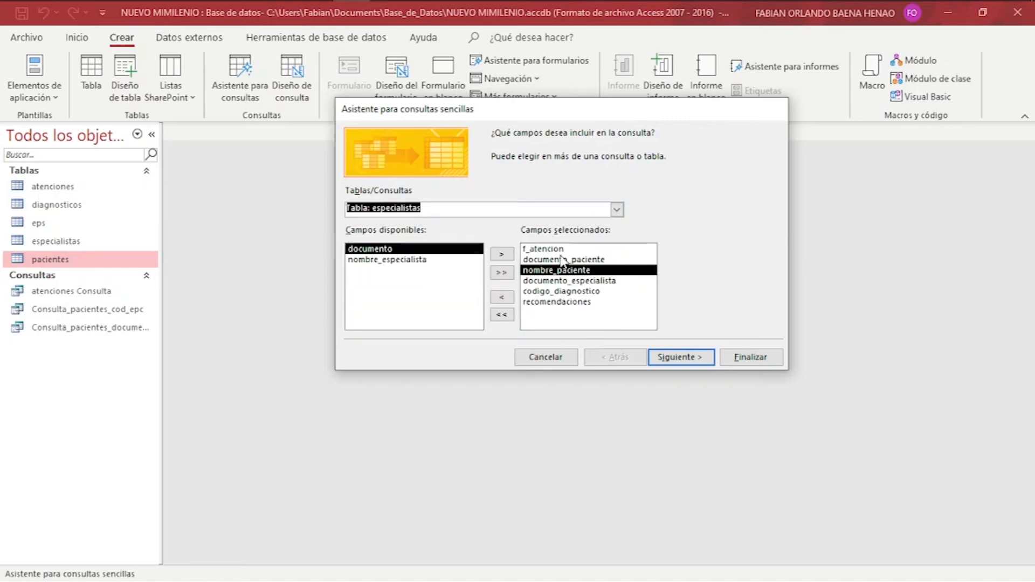
left_click(538, 282)
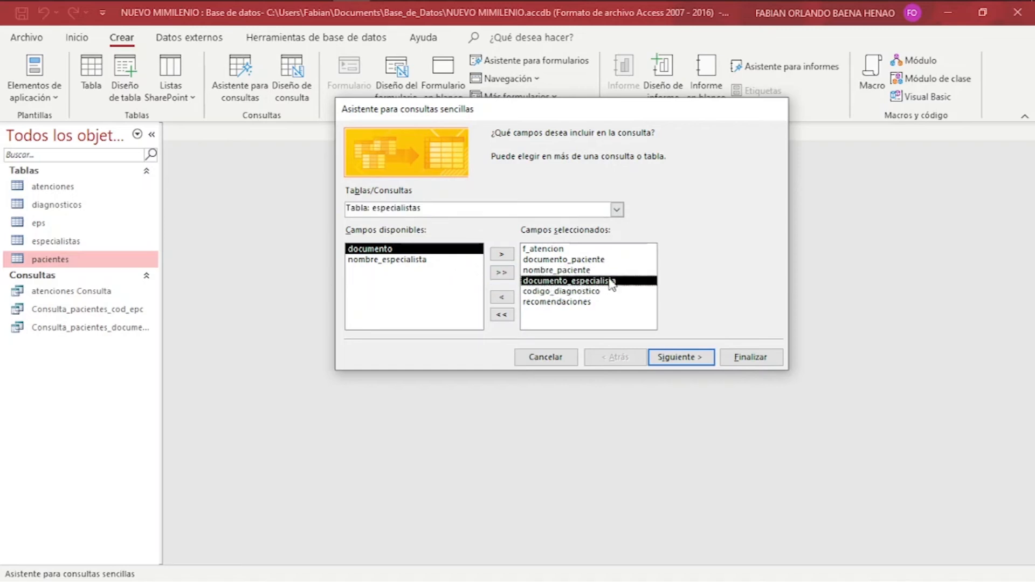
left_click(452, 260)
Add nombre_especialista, check the source tables, and finish the wizard as atenciones Consulta1.
left_click(501, 256)
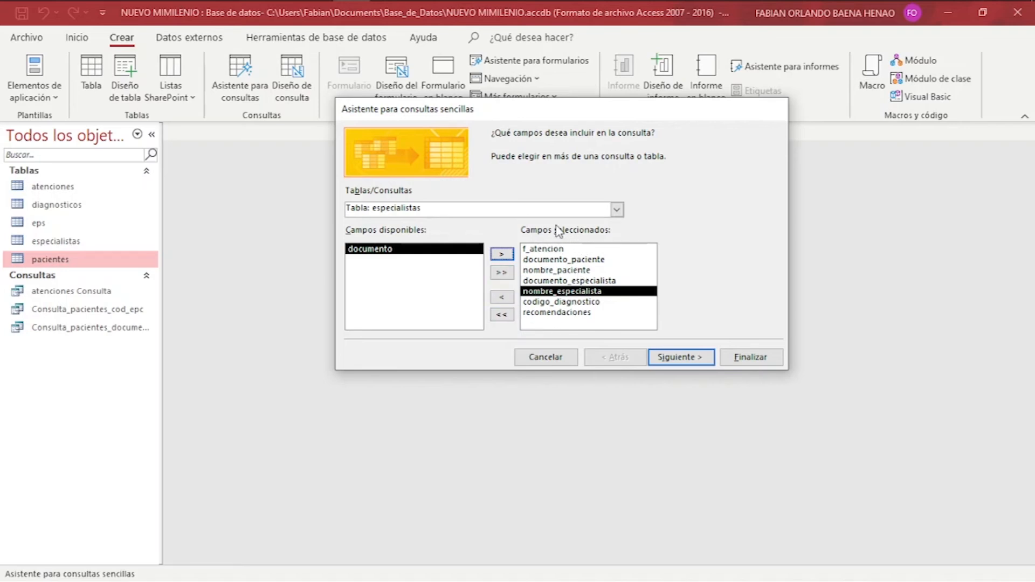
left_click(617, 211)
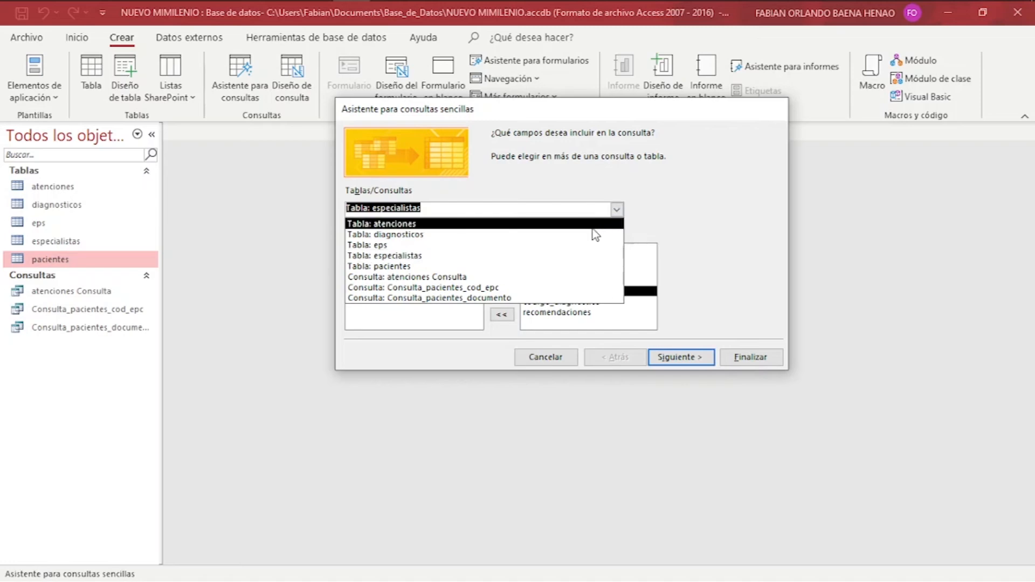
left_click(592, 227)
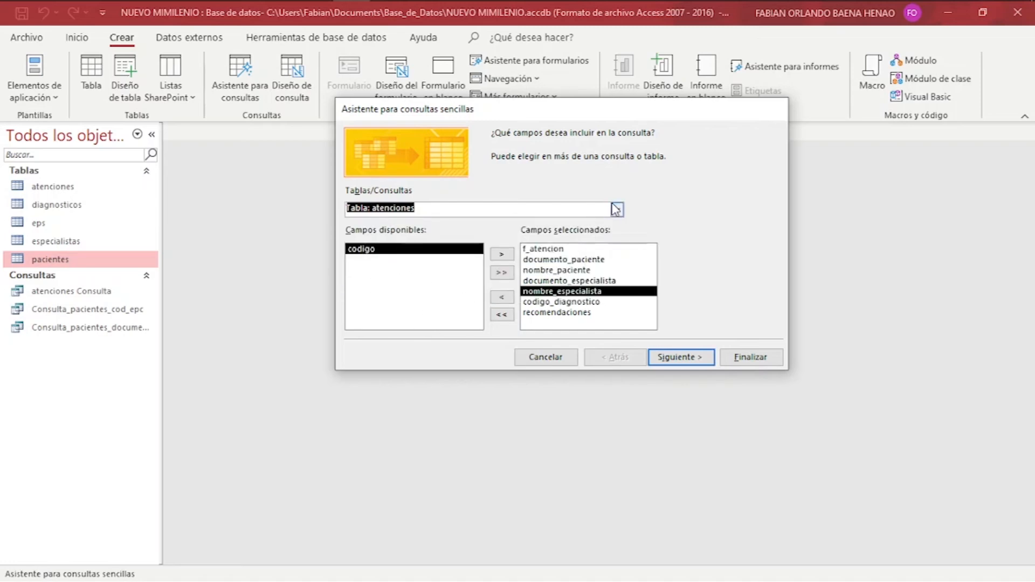
left_click(617, 211)
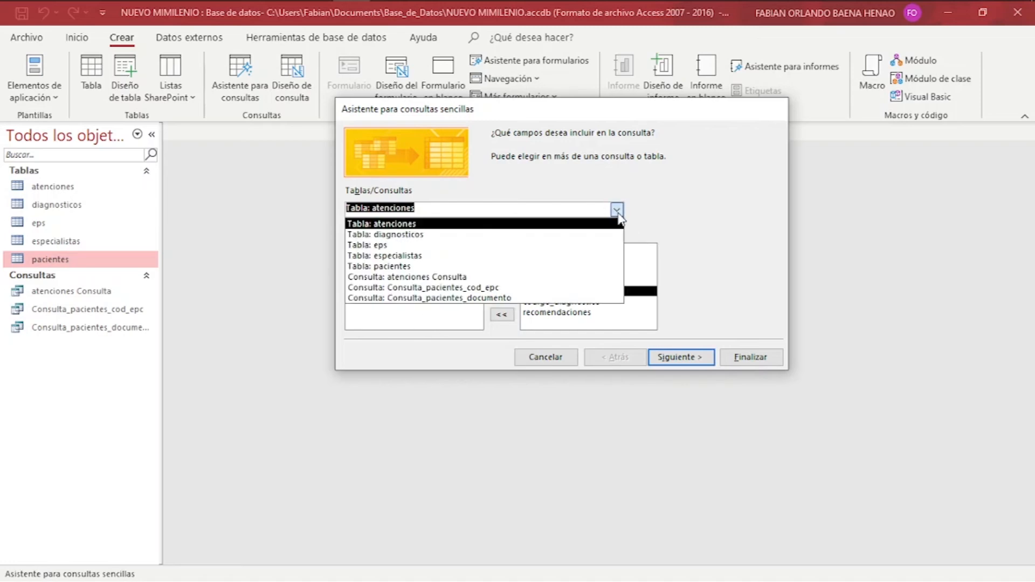
left_click(590, 267)
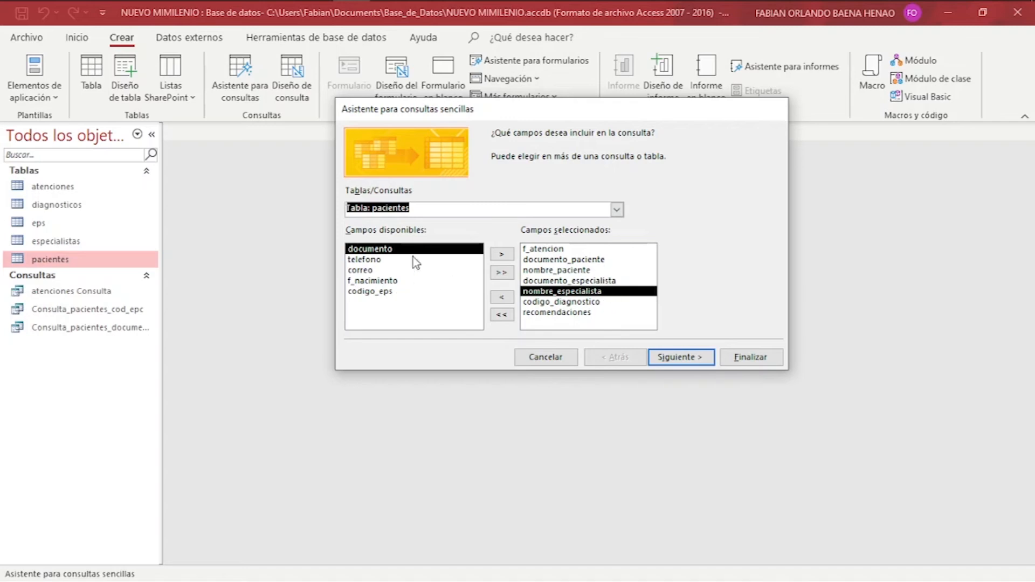
left_click(616, 209)
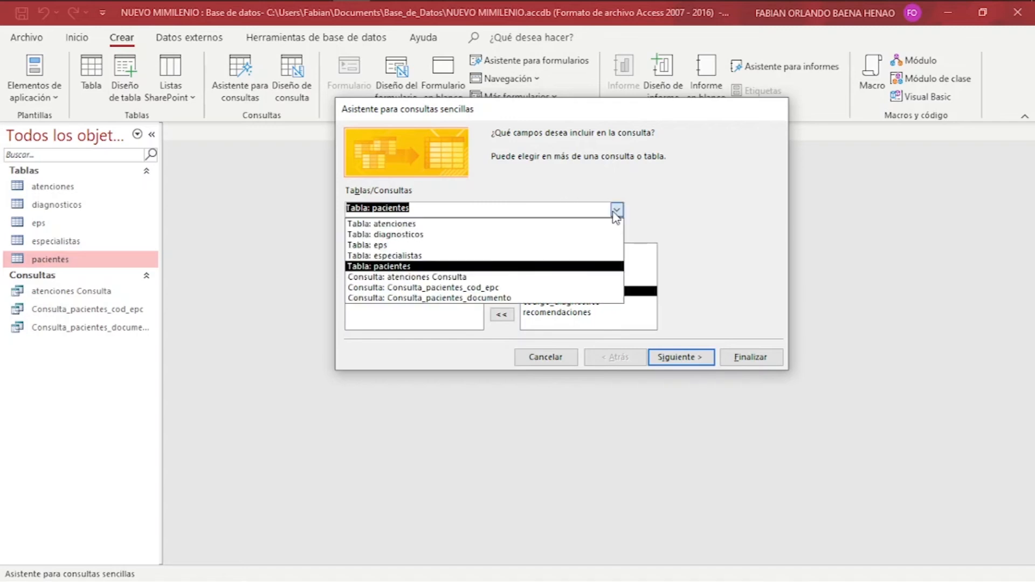
left_click(584, 257)
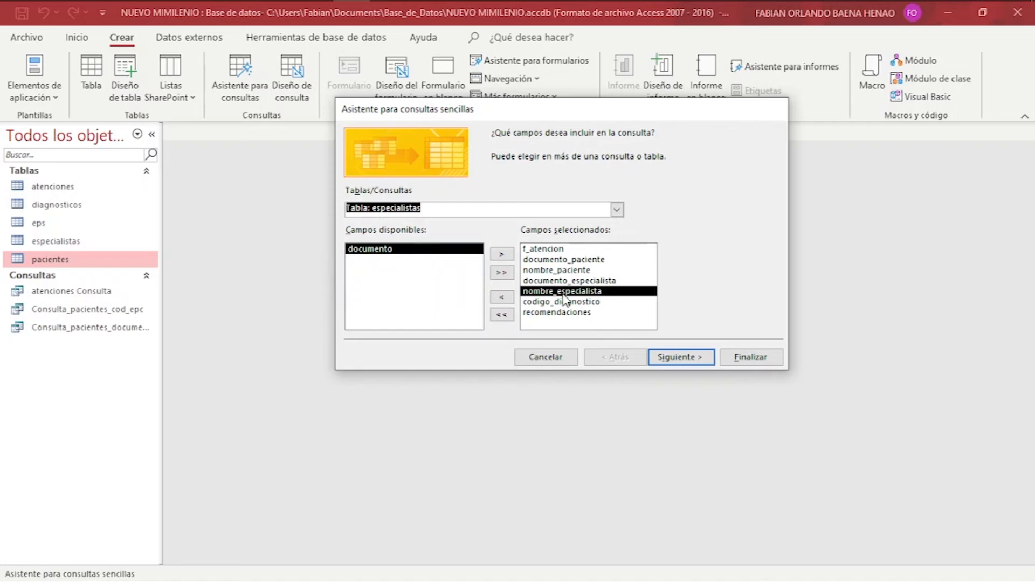
left_click(675, 358)
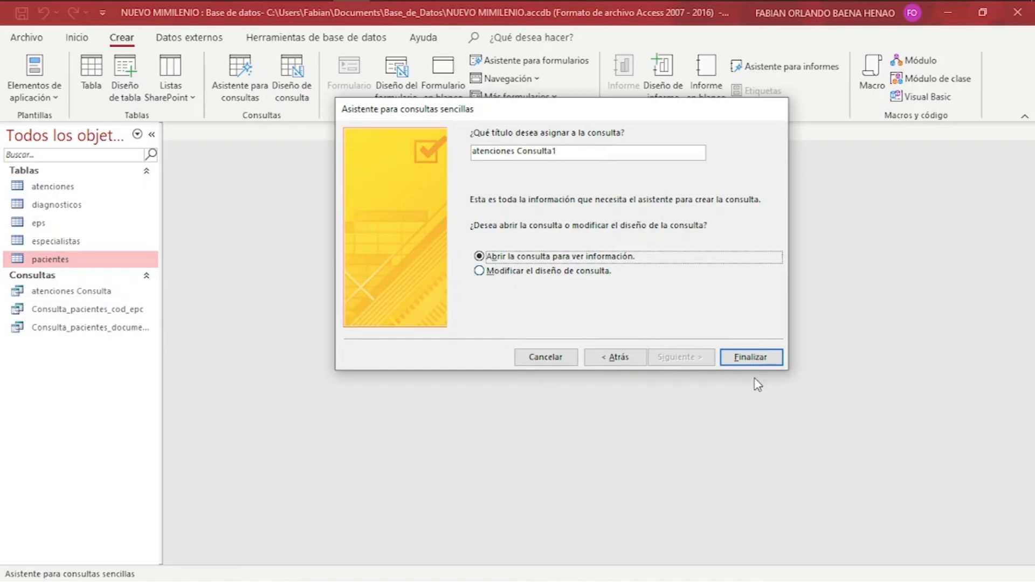
left_click(767, 359)
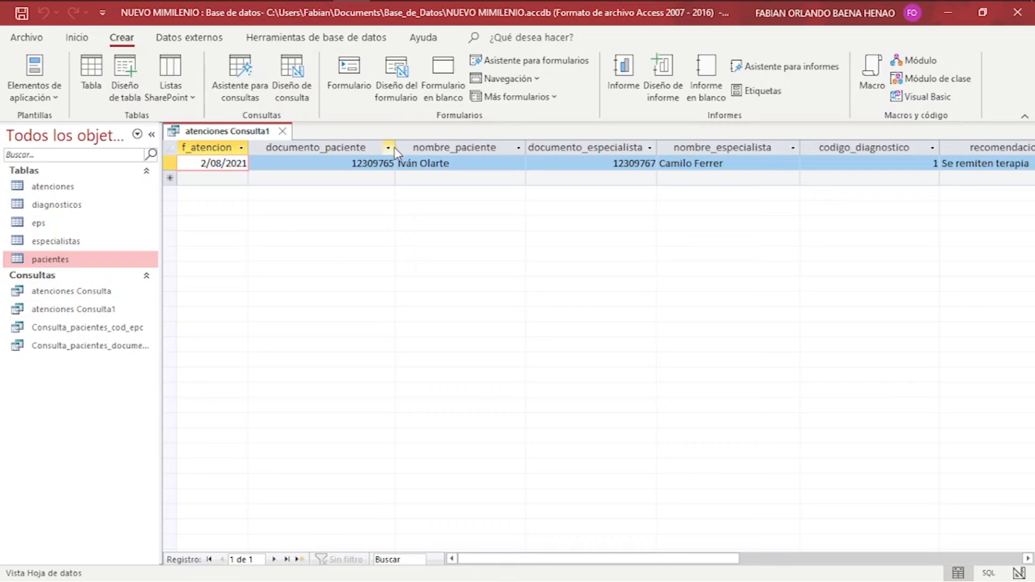
Narrow the datasheet columns, including documento_especialista, nombre_especialista and codigo_diagnostico.
left_click_drag(396, 148, 342, 147)
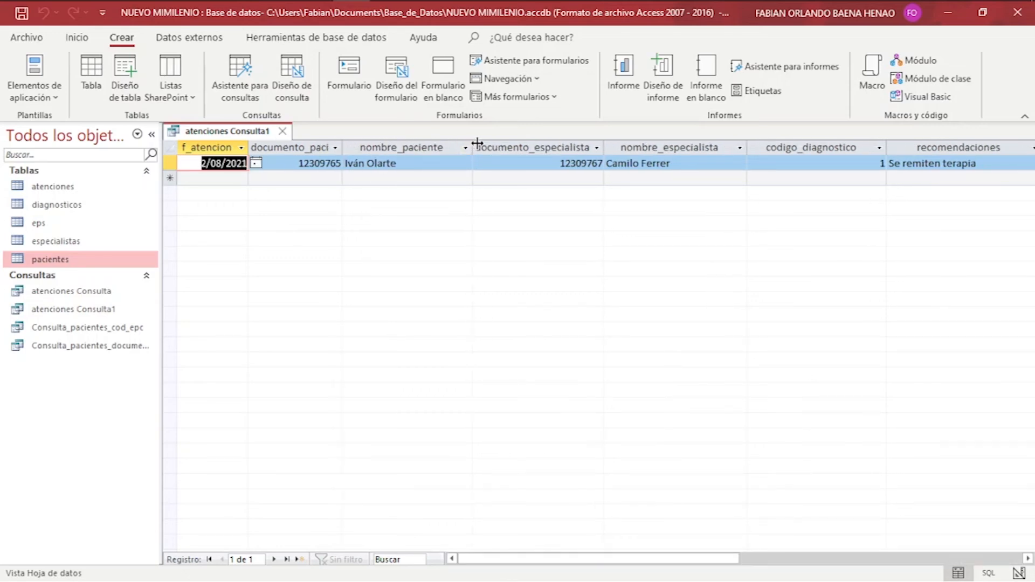
left_click_drag(472, 142, 426, 148)
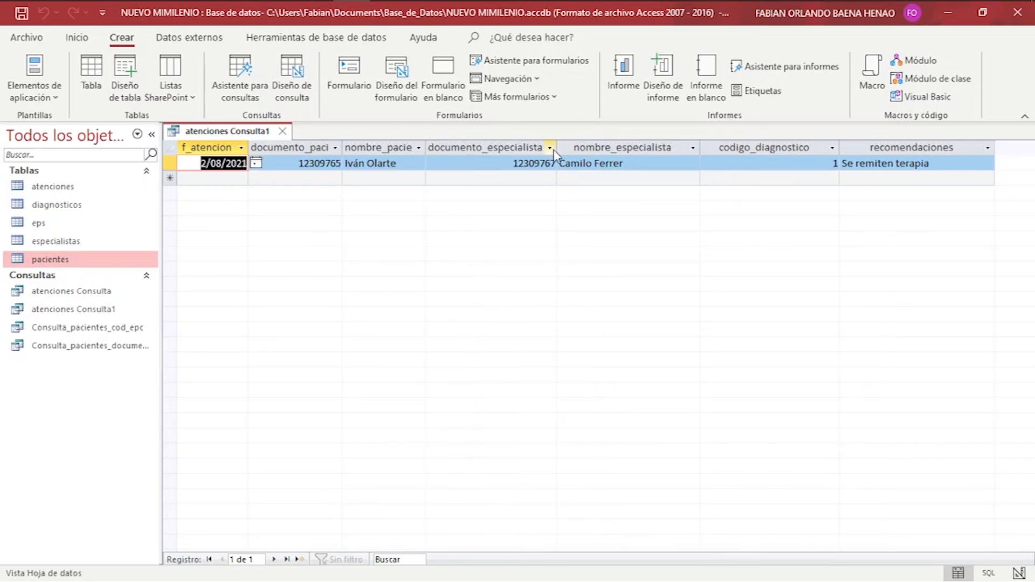
left_click_drag(557, 146, 508, 142)
left_click_drag(650, 144, 609, 146)
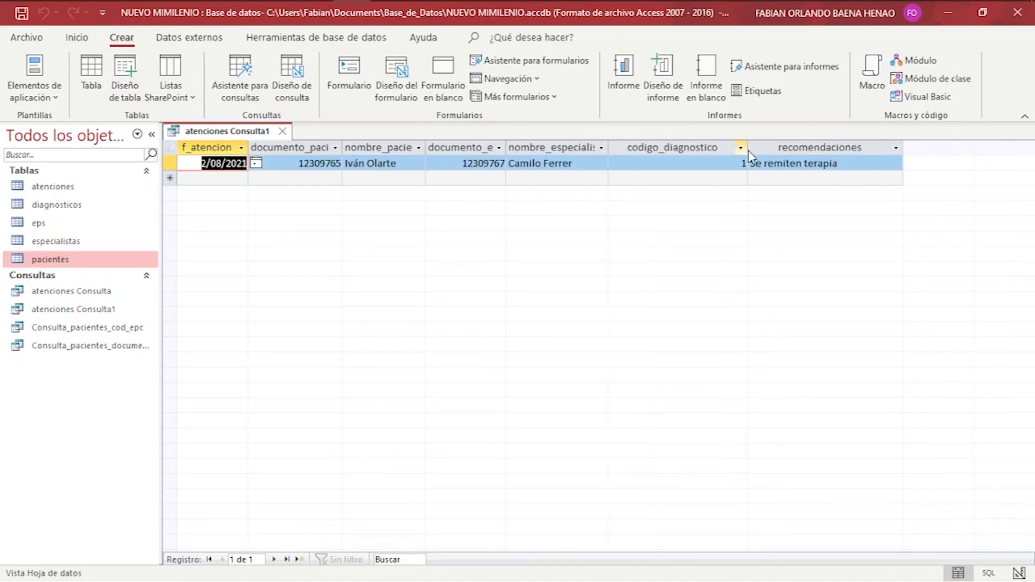
left_click_drag(747, 145, 701, 146)
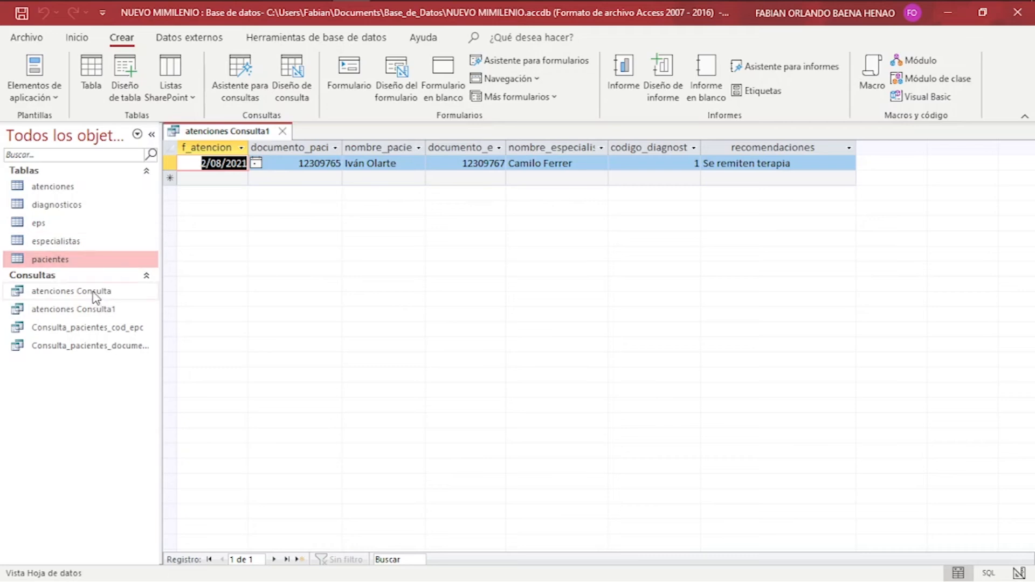
left_click(87, 313)
In design view, give documento_paciente the criterion '[Digite el documento dl paciente', save, and run it.
right_click(87, 311)
left_click(138, 341)
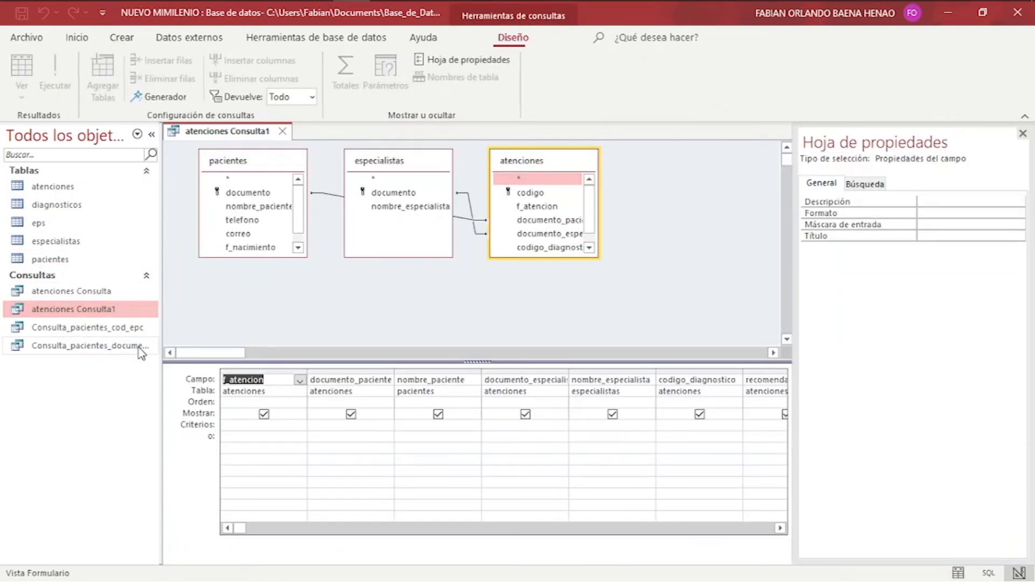
left_click(327, 424)
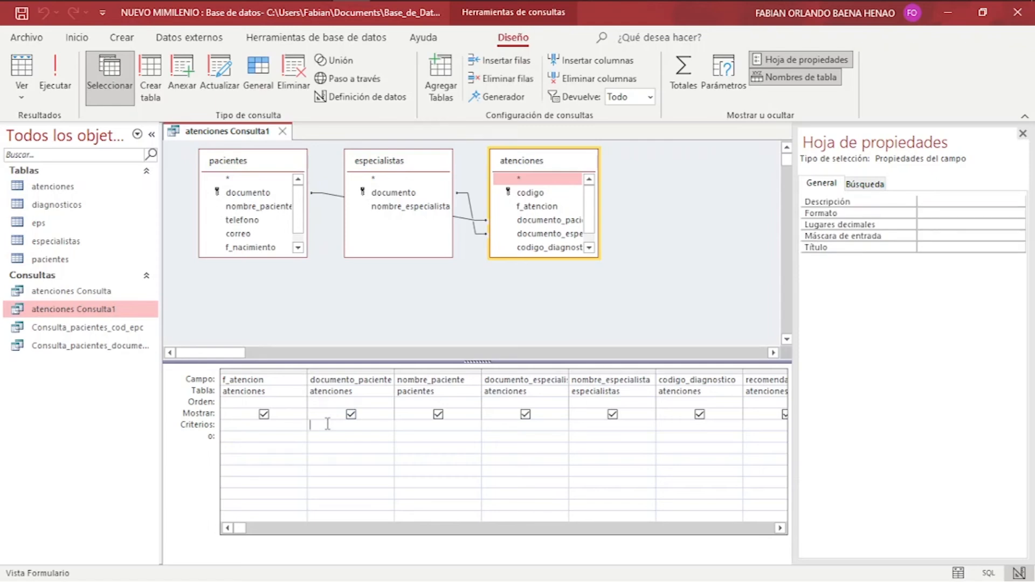
type("[Digite el documento dl")
type(" paciente:")
left_click(20, 18)
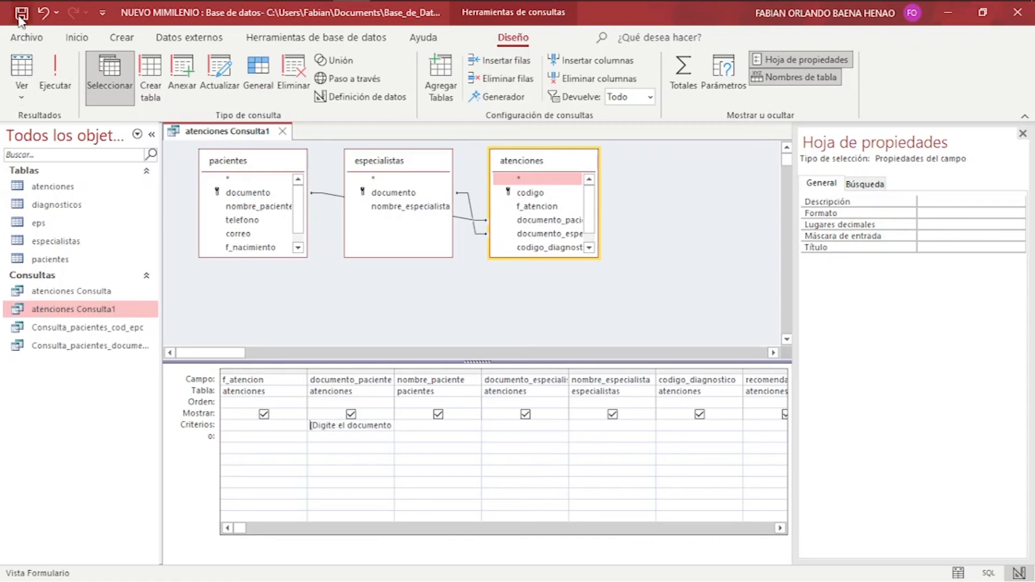
left_click(57, 67)
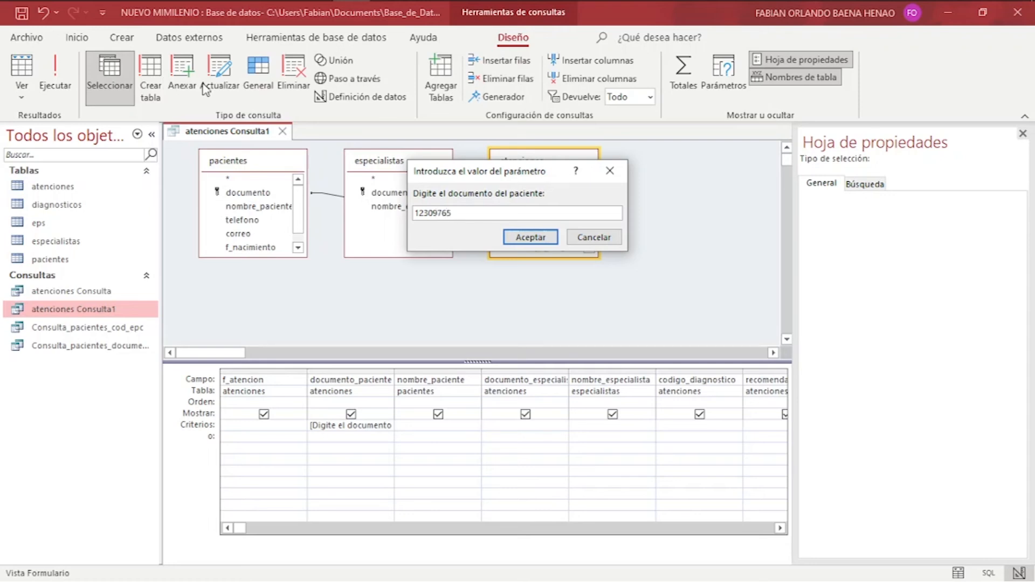
left_click(526, 238)
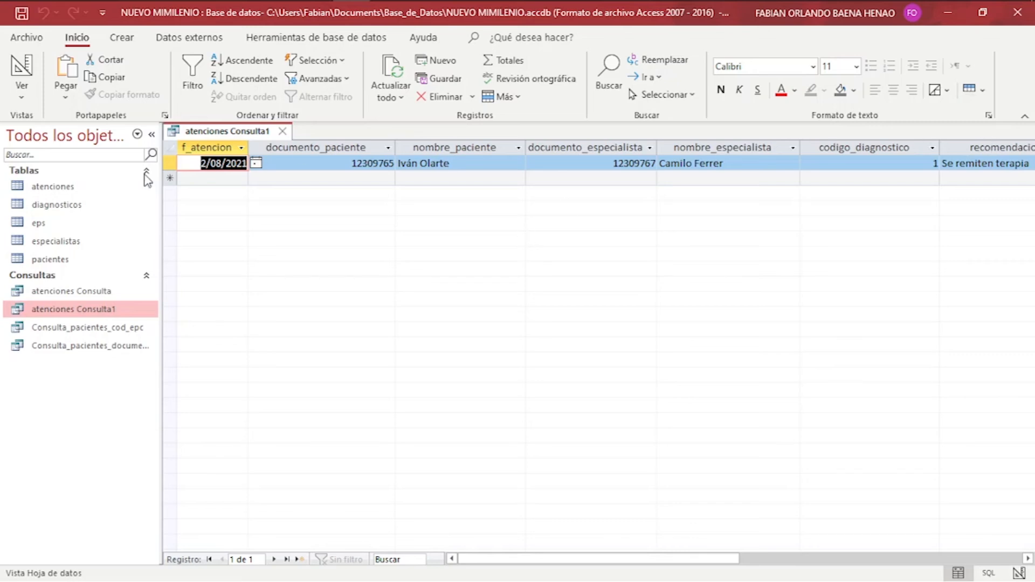
Run atenciones Consulta and atenciones Consulta1 with the same patient document number.
left_click(283, 132)
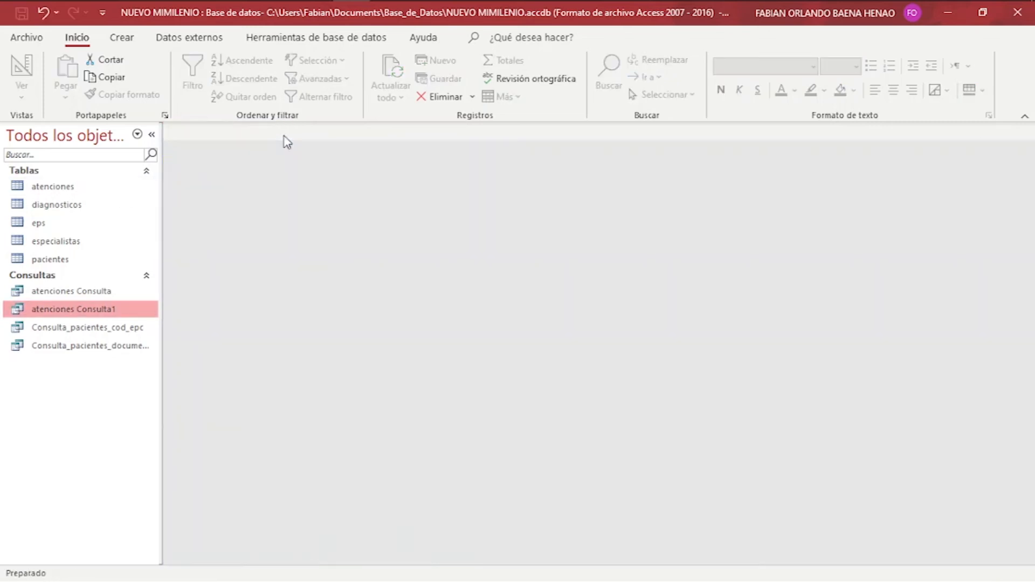
double_click(73, 292)
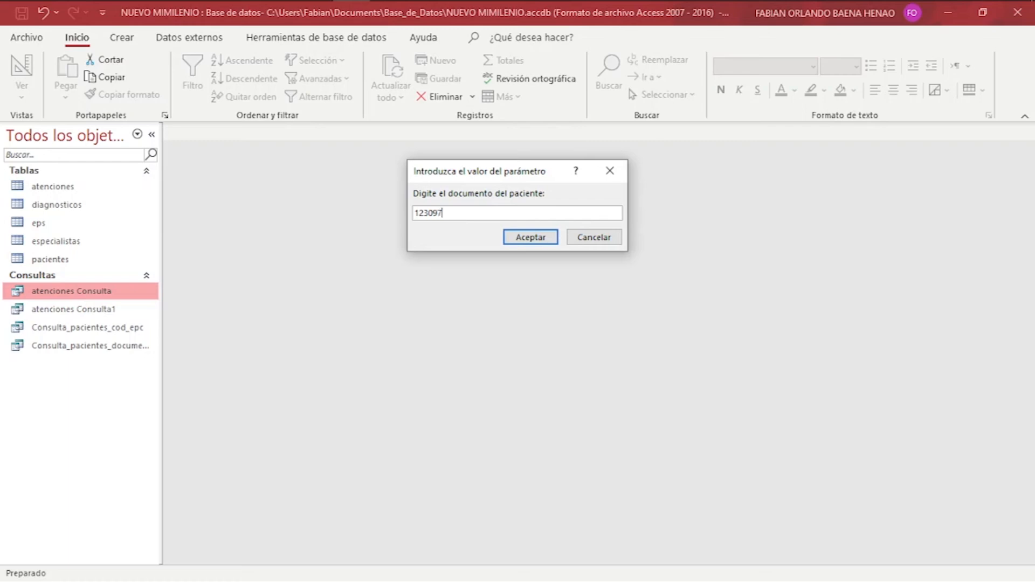
key("Return")
key("ctrl+c")
left_click(513, 236)
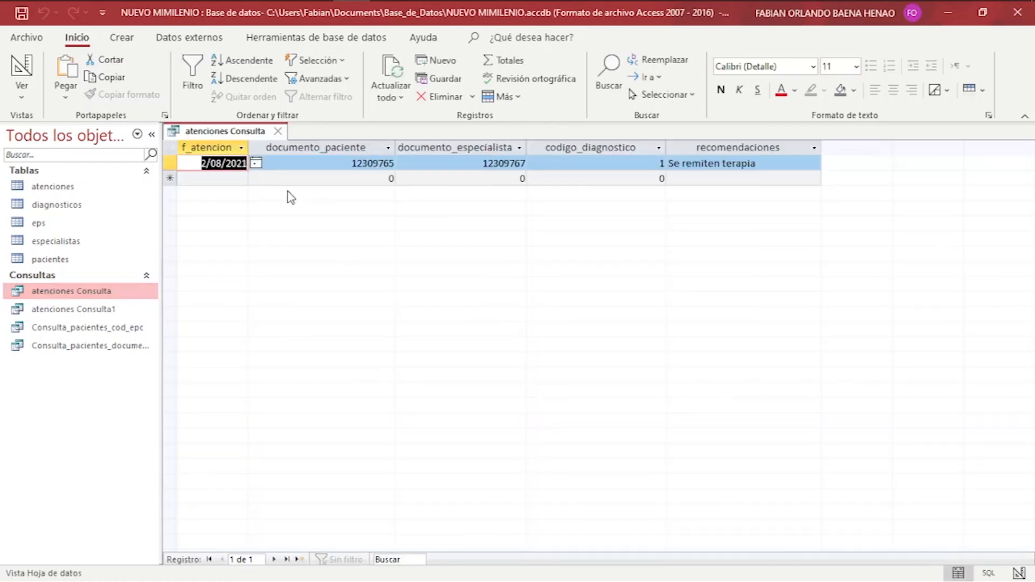
double_click(76, 310)
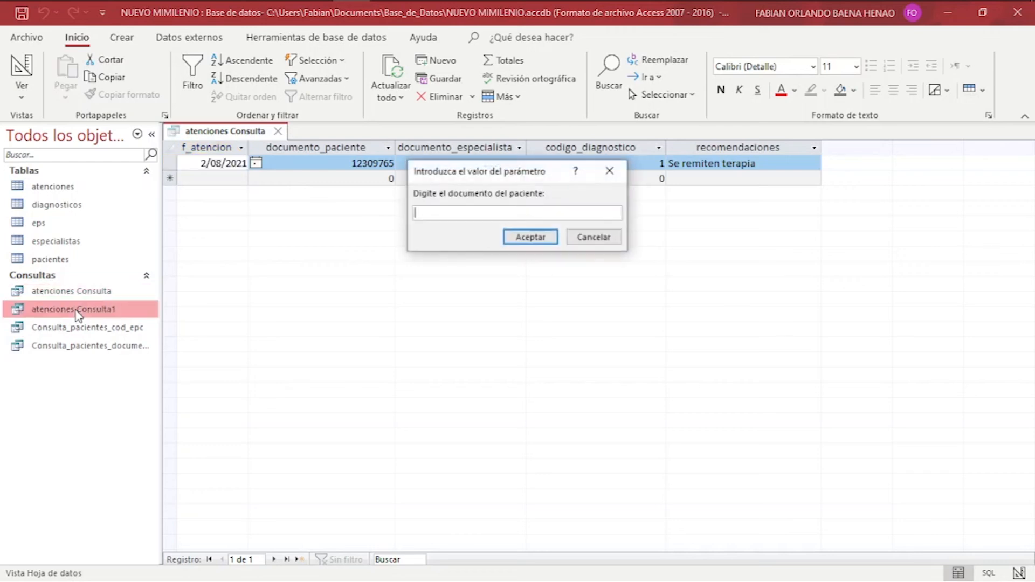
key("ctrl+v")
left_click(557, 236)
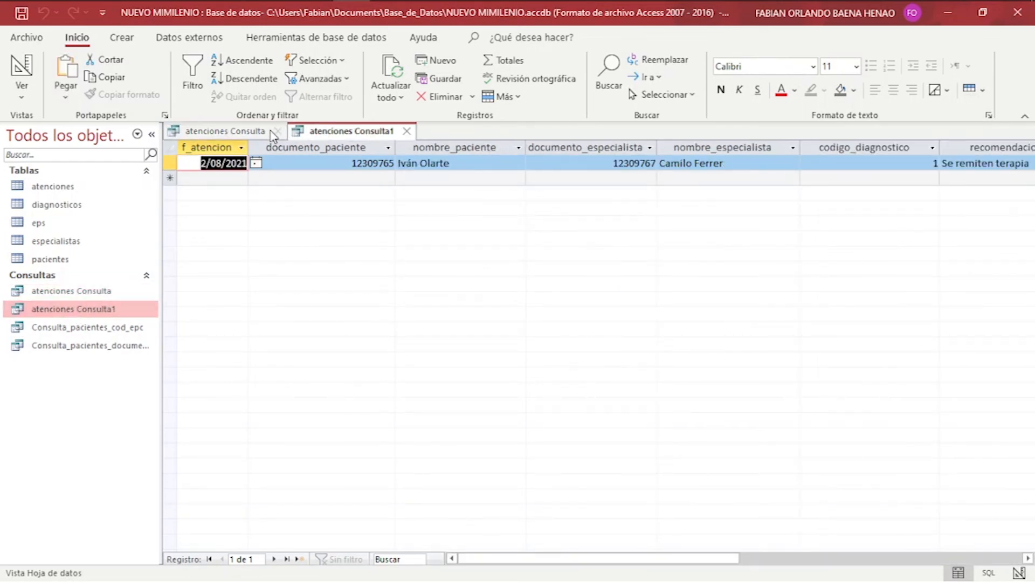
Compare the two query results, then close both tabs.
left_click(250, 131)
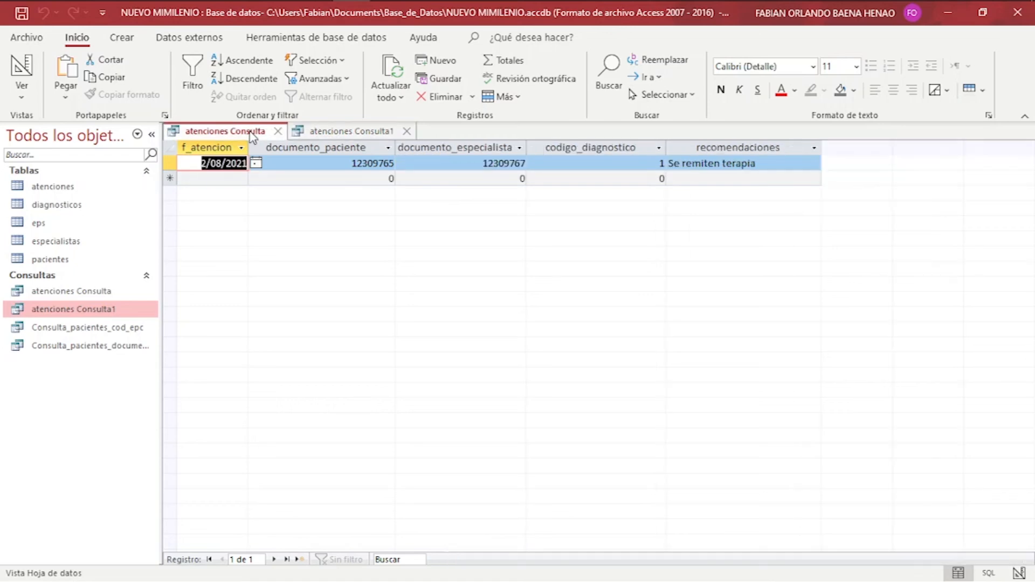
left_click(345, 131)
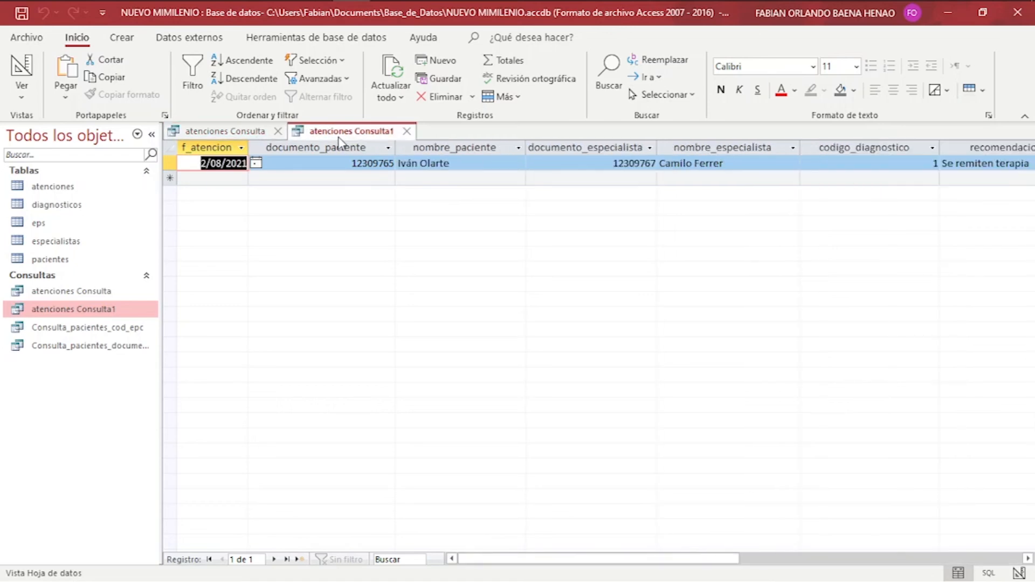
left_click(408, 131)
left_click(279, 131)
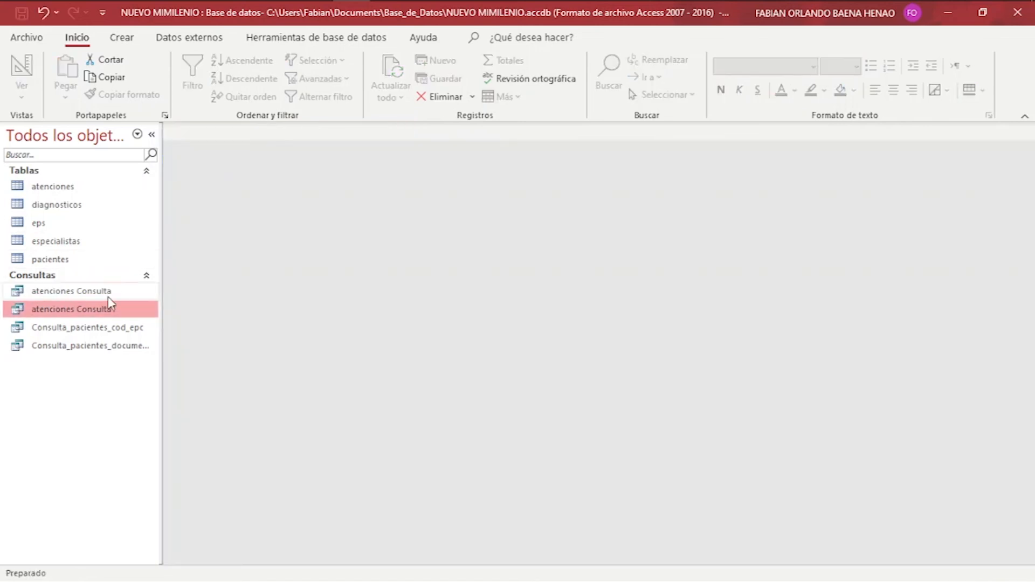
left_click(76, 295)
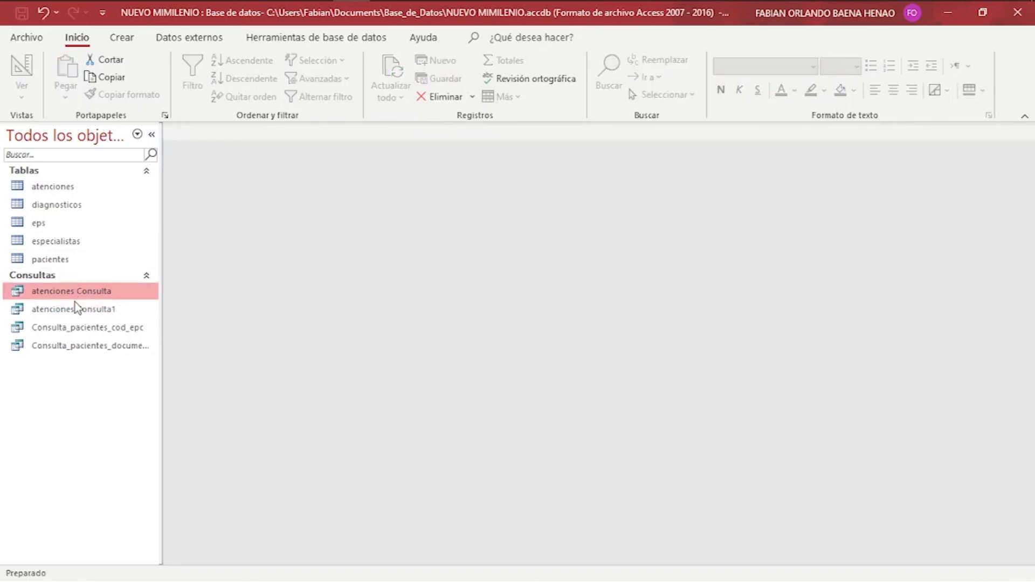
left_click(76, 310)
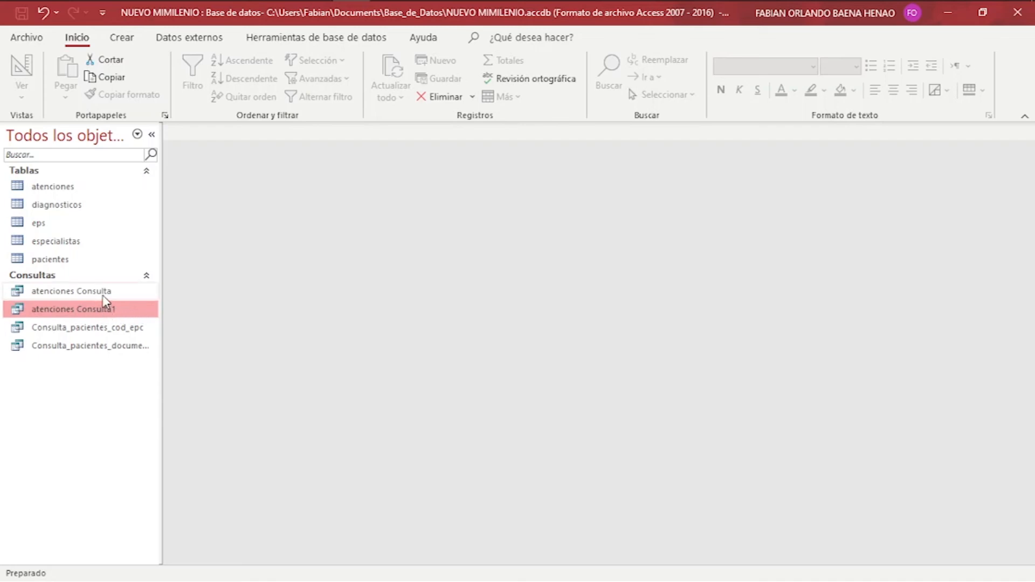
left_click(101, 296)
Delete atenciones Consulta, confirming with Sí, and rename atenciones Consulta1 to Consulta_atenciones_paciente.
key("Delete")
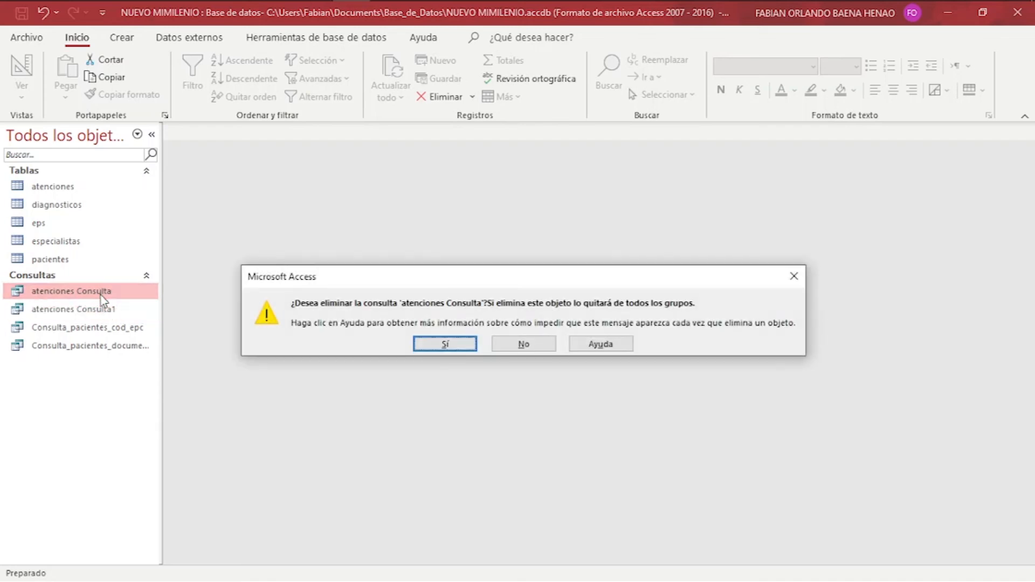
left_click(446, 343)
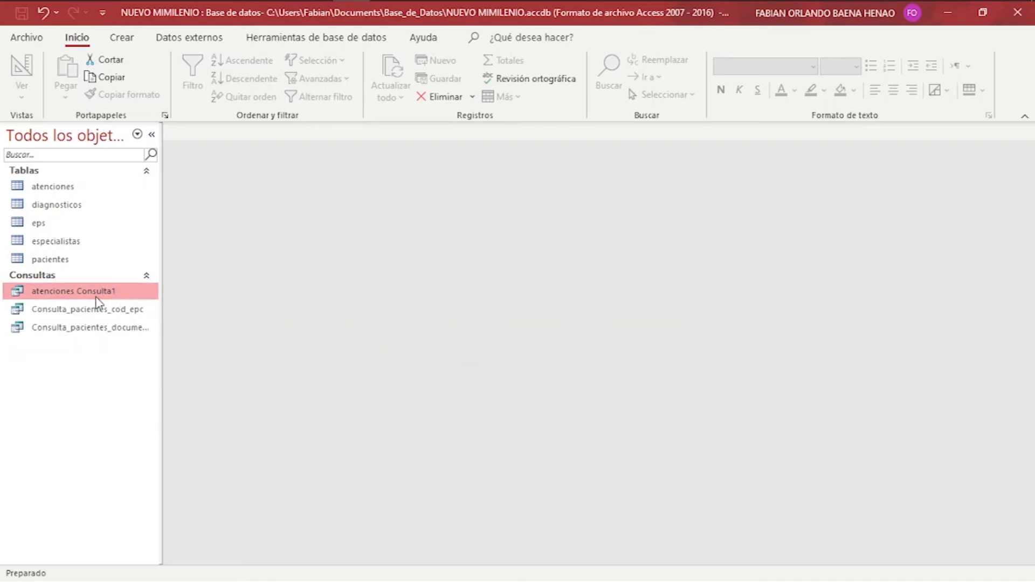
right_click(70, 296)
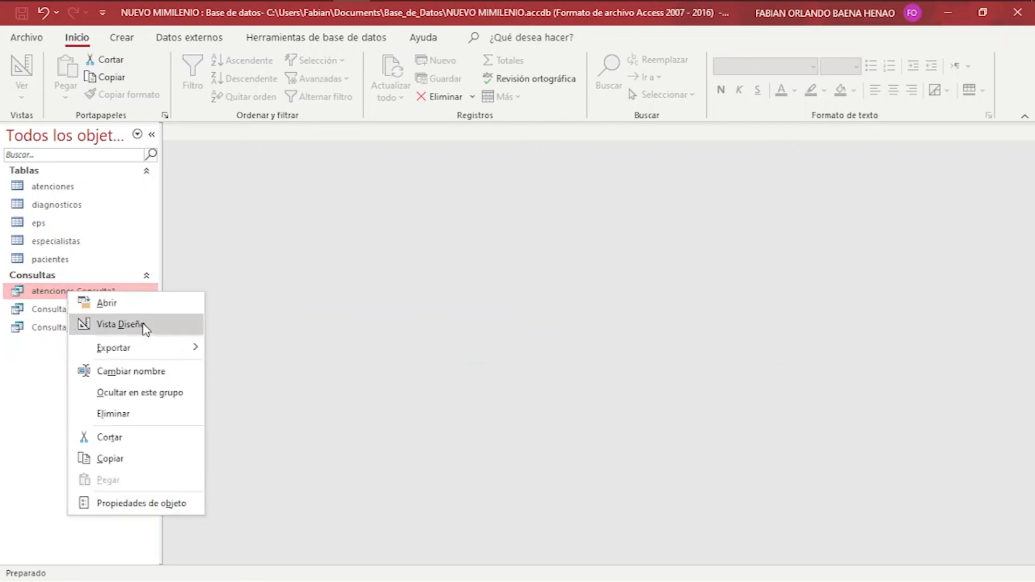
left_click(170, 373)
key("End")
key("BackSpace")
key("Home")
key("ctrl+shift+Right")
key("BackSpace")
key("End")
type("_atencio")
left_click(173, 380)
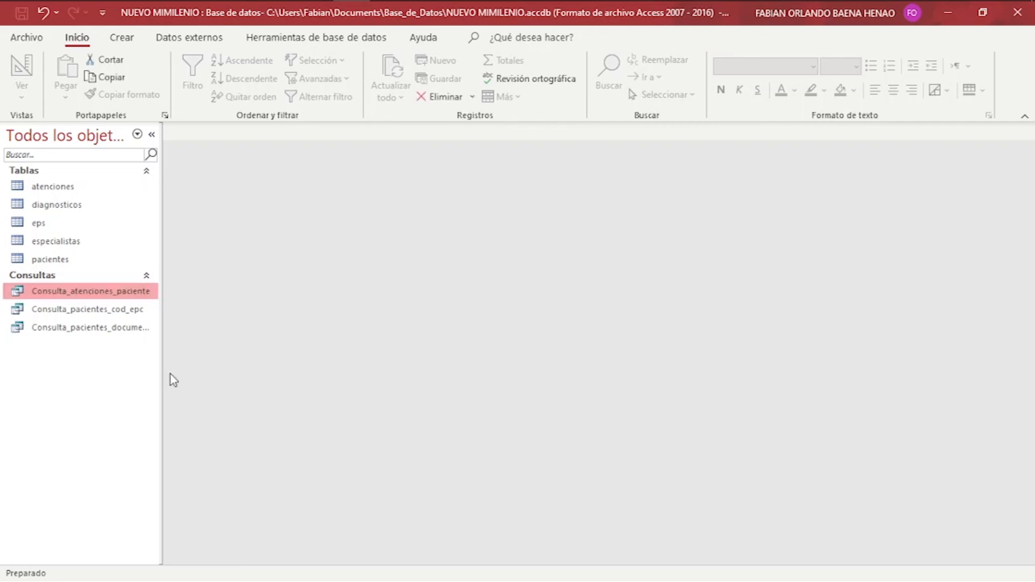
Open Consulta_atenciones_paciente in Design view and scroll the grid toward the empty columns.
right_click(106, 298)
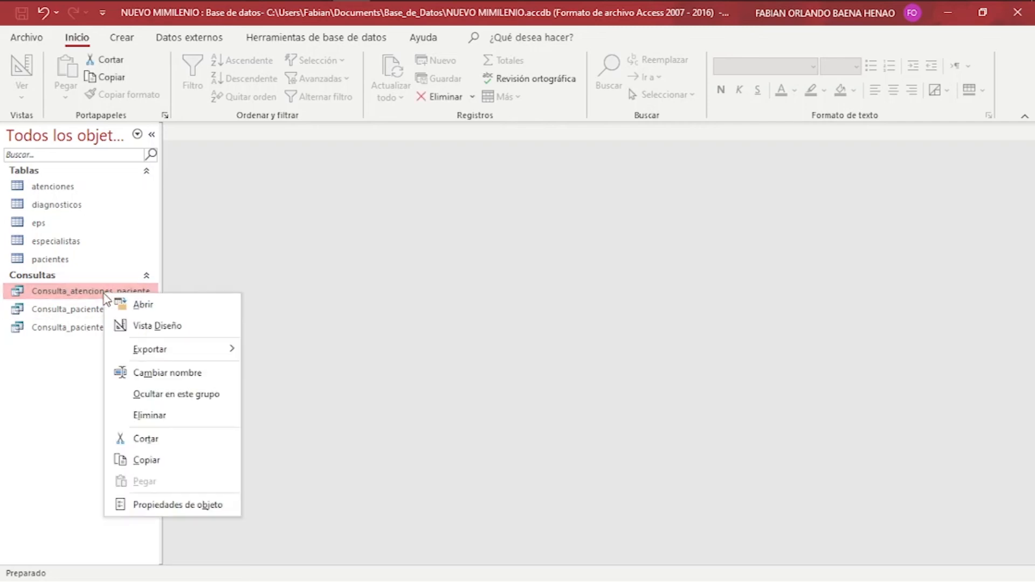
left_click(133, 327)
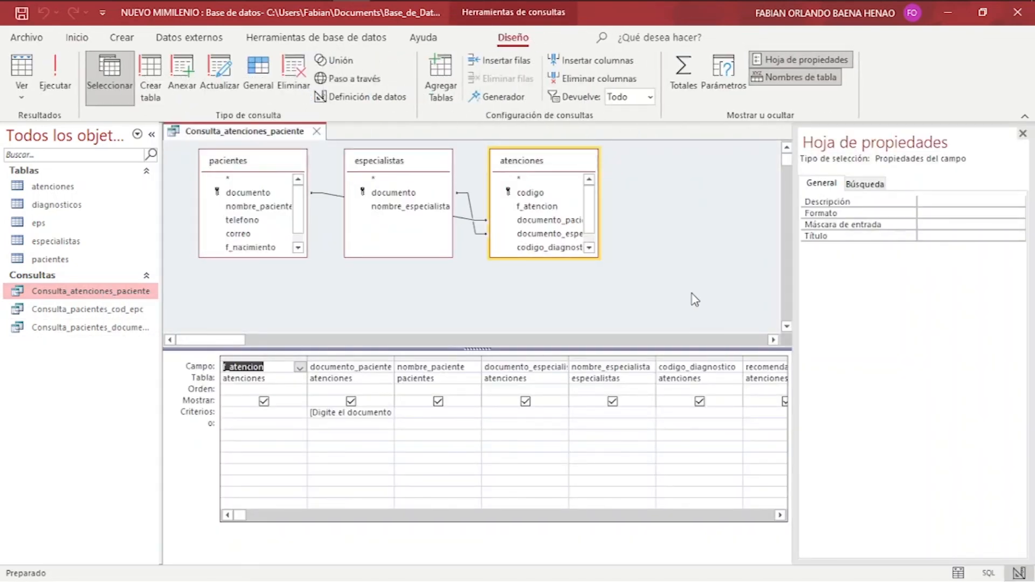
left_click(564, 516)
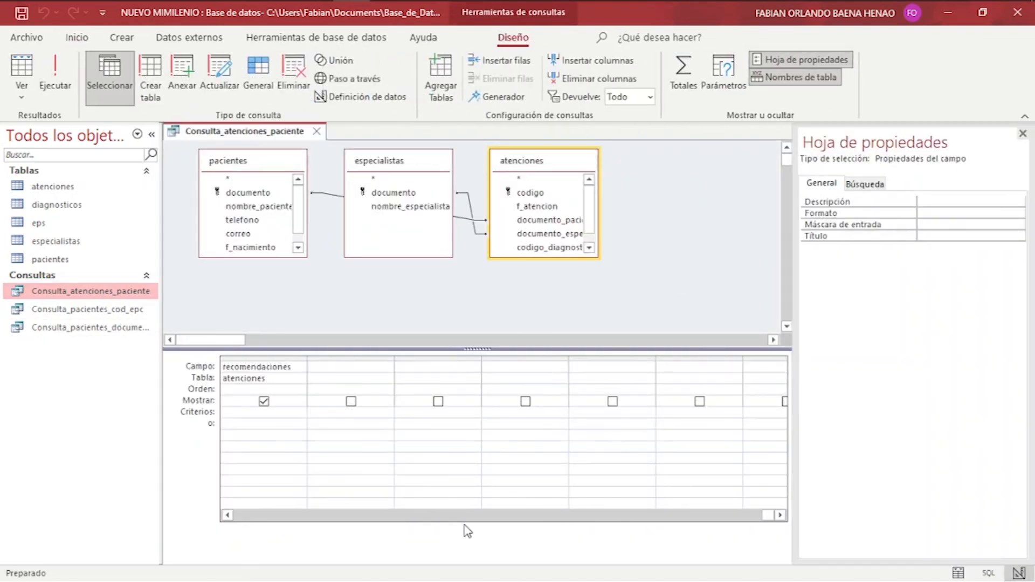
left_click(437, 517)
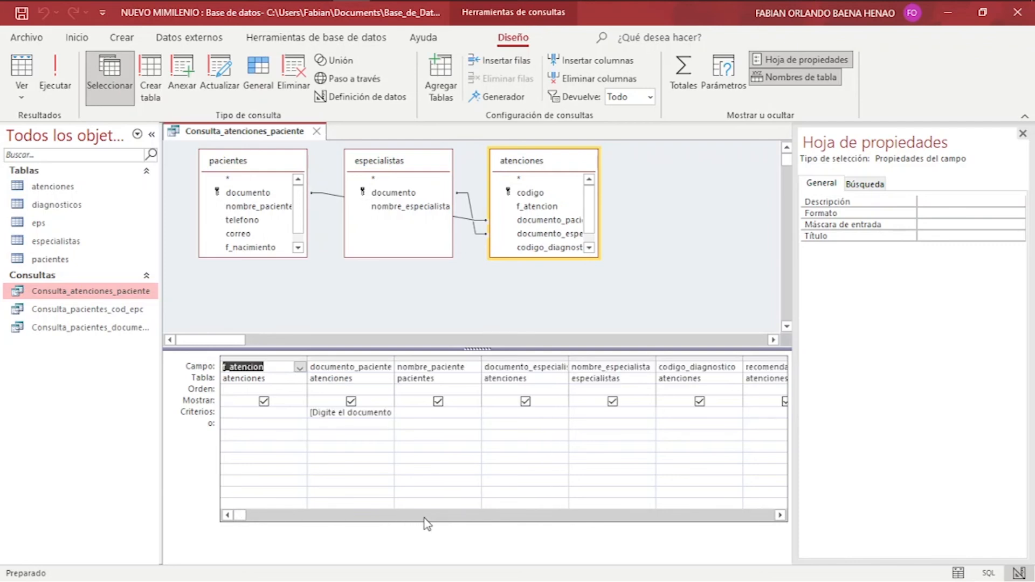
left_click(781, 516)
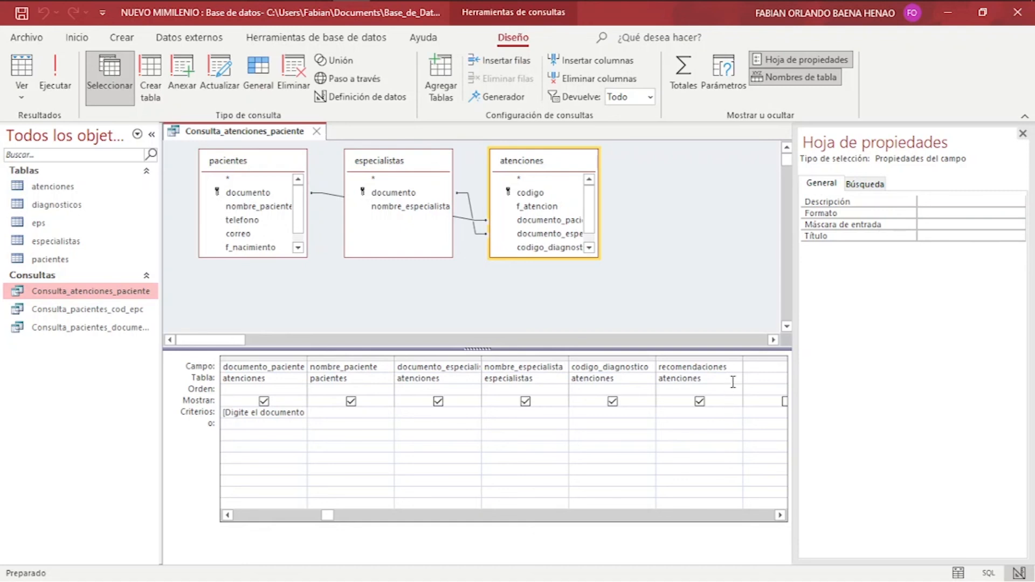
Browse the field list of the first empty column, then dismiss it without choosing a field.
left_click(758, 366)
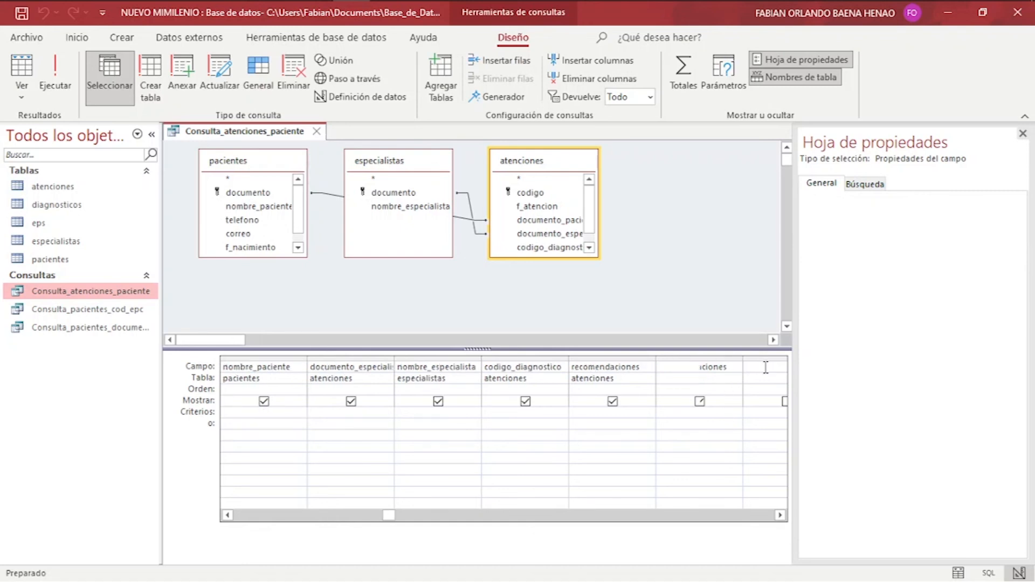
left_click(736, 368)
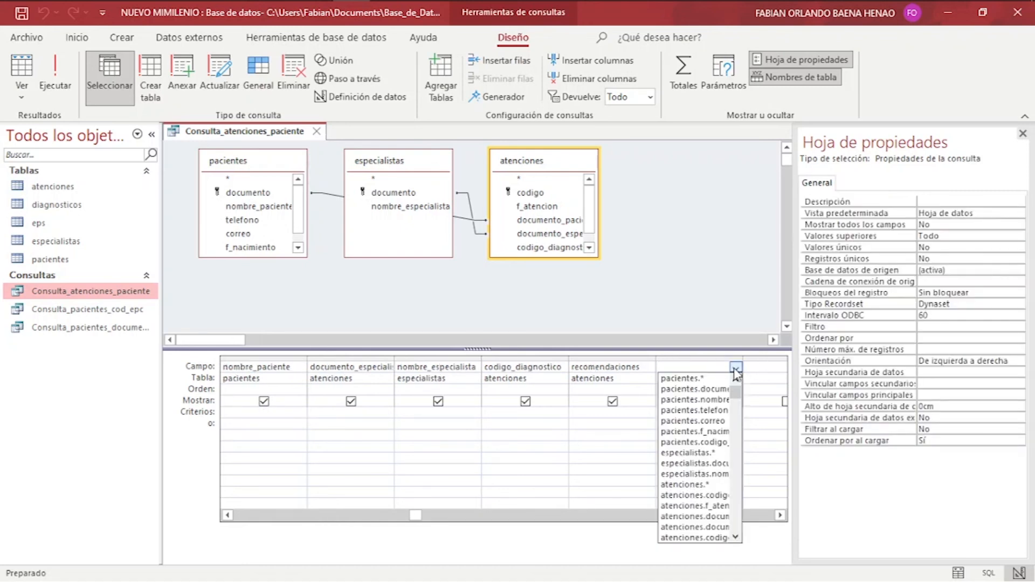
left_click_drag(738, 400, 739, 507)
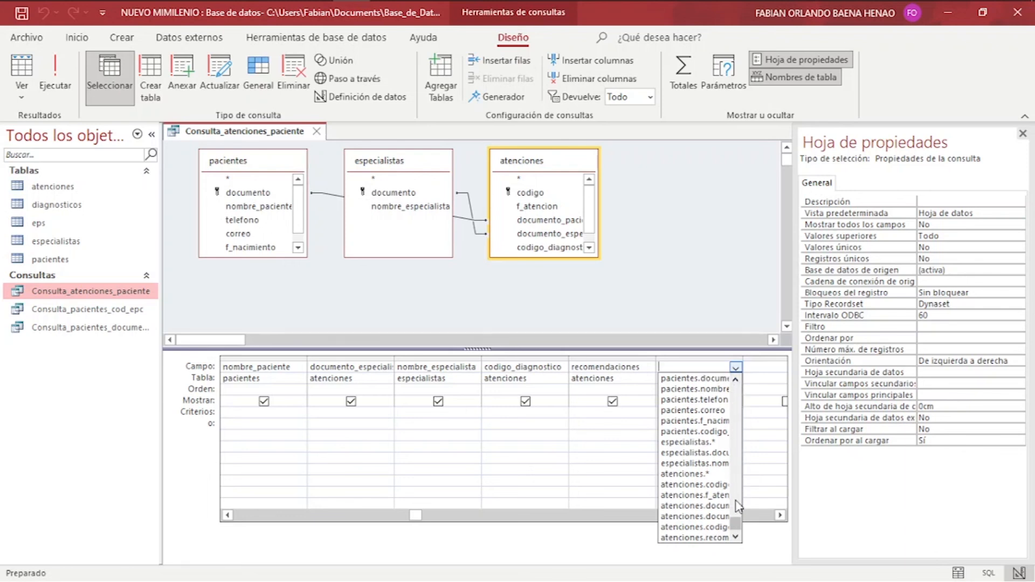
left_click(737, 502)
left_click(727, 297)
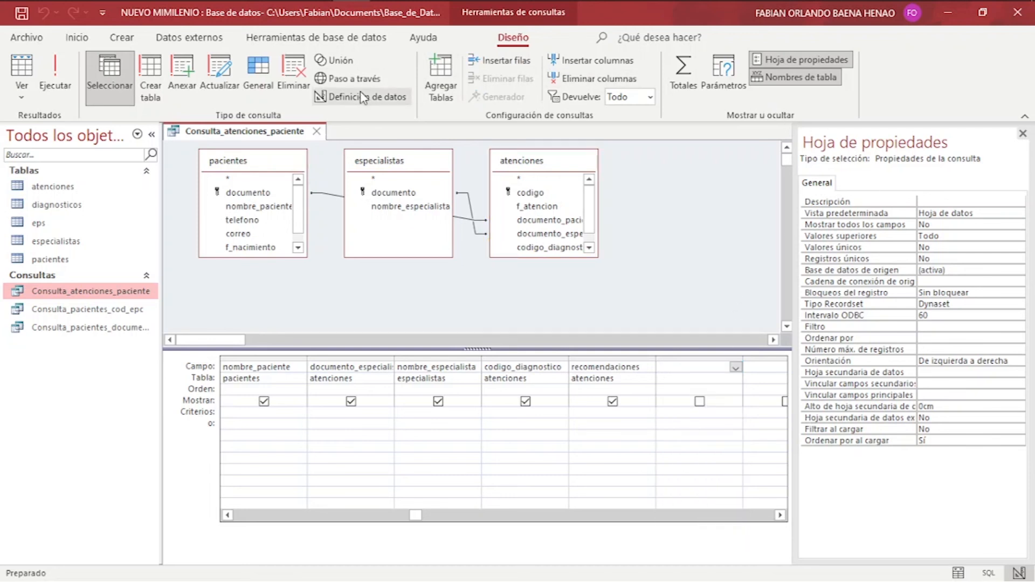
Add the diagnosticos table to the query, place it right of atenciones, and browse the new column's fields.
left_click(441, 75)
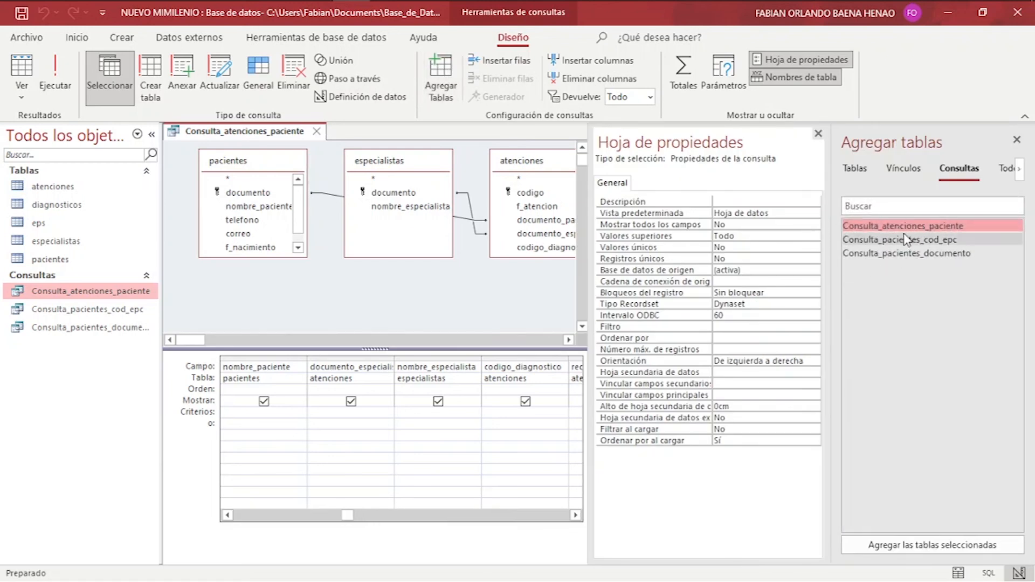
left_click(861, 171)
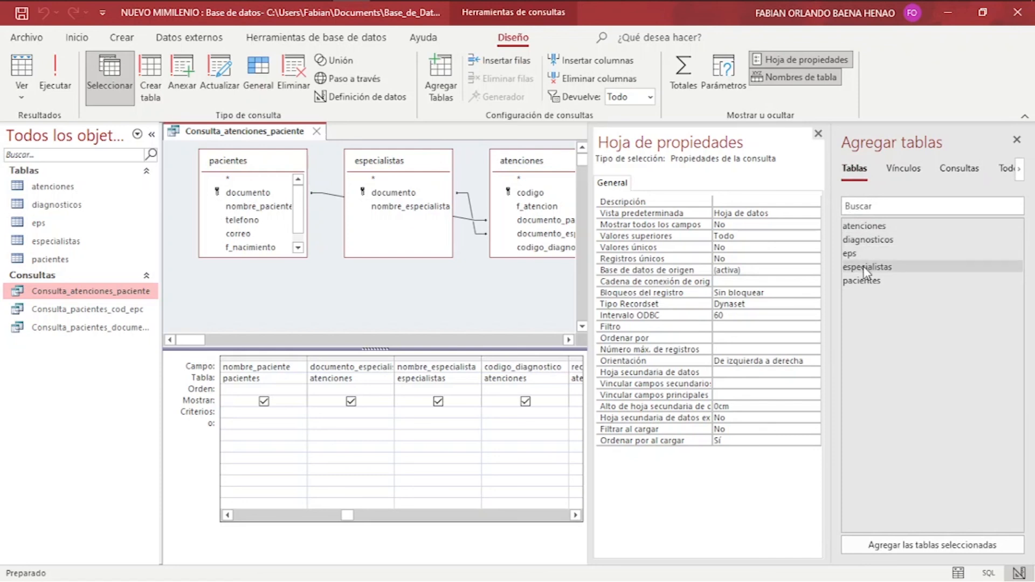
left_click(867, 241)
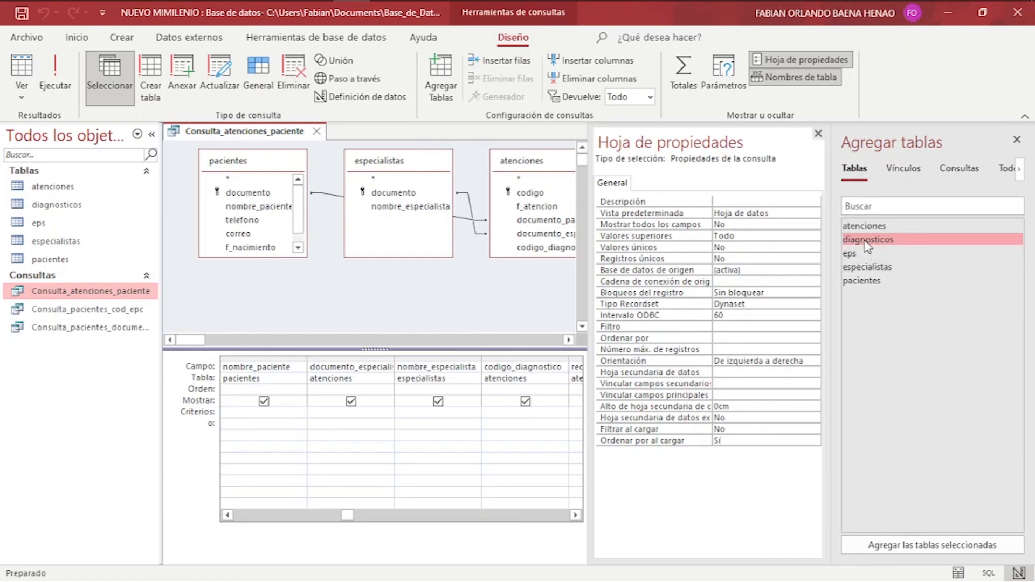
left_click(898, 545)
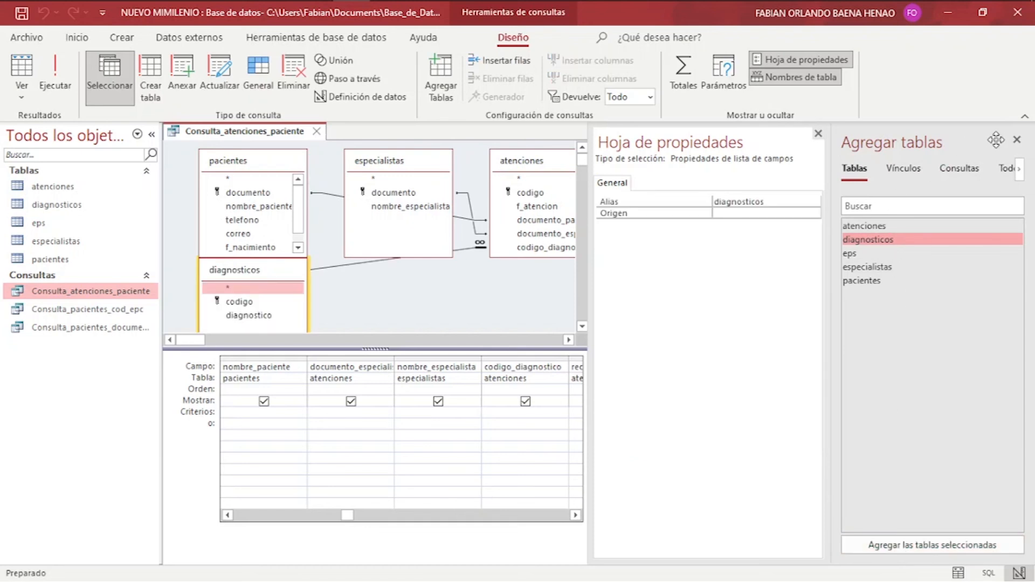
left_click(1017, 140)
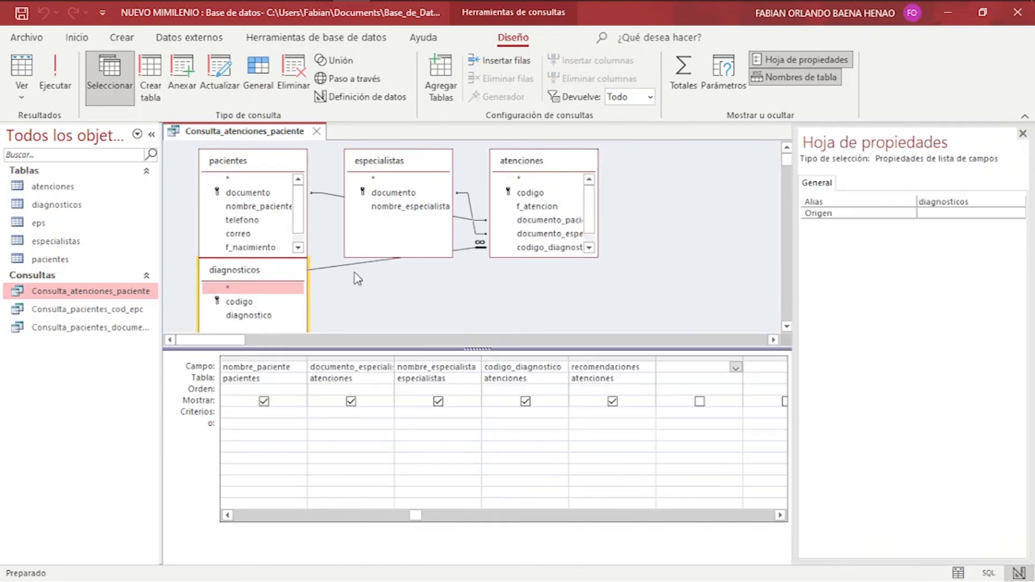
left_click_drag(249, 271, 697, 169)
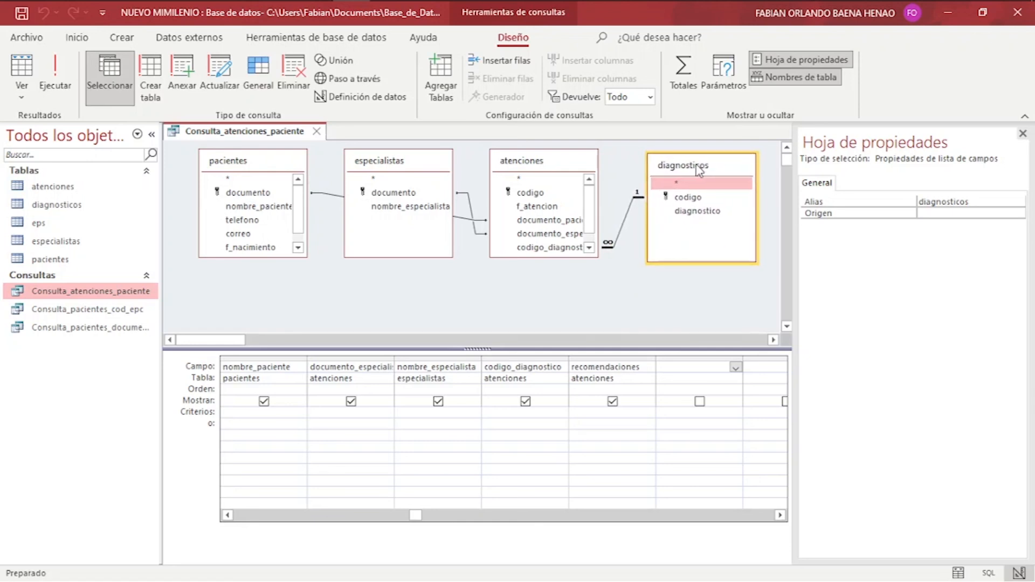
left_click(736, 367)
left_click_drag(739, 398, 749, 553)
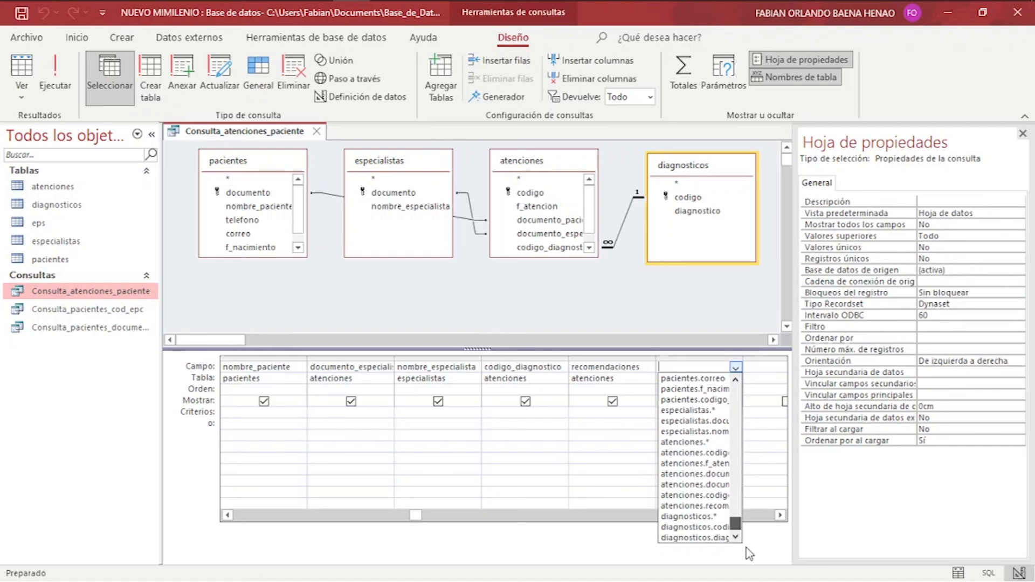
Add diagnosticos.diagnostico as a column, test-run it with the patient's document number, then return to design.
left_click(710, 538)
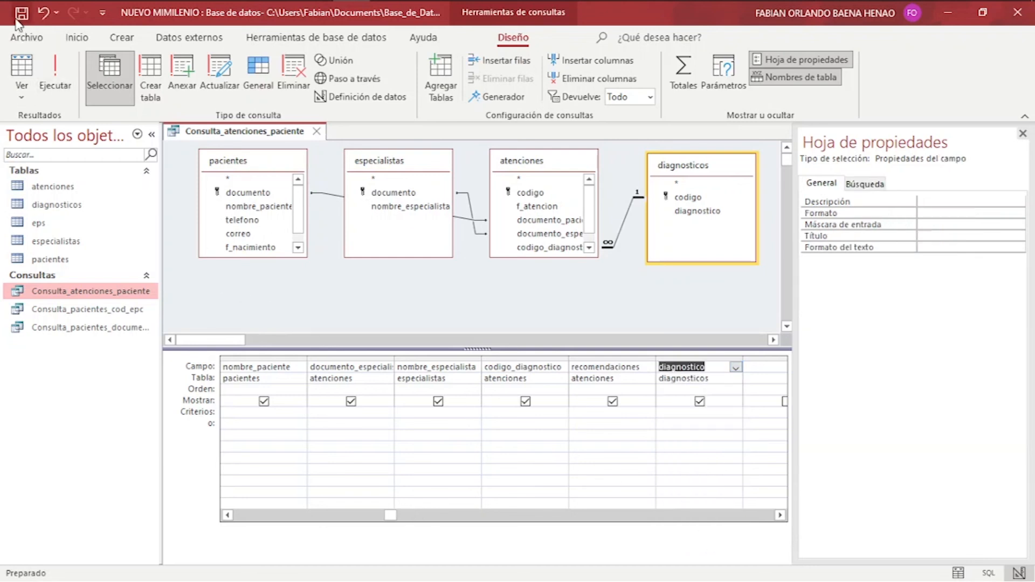
left_click(54, 69)
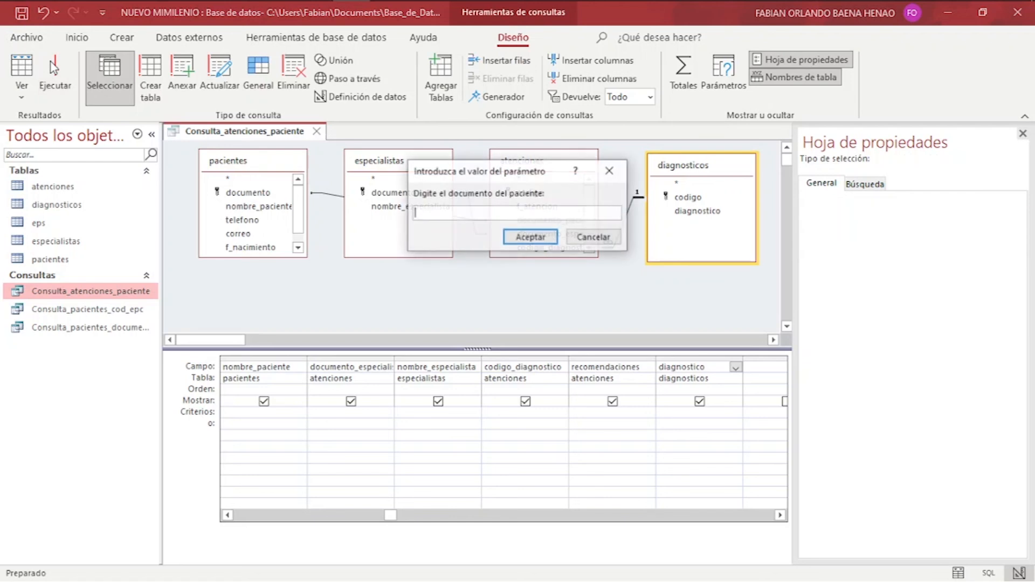
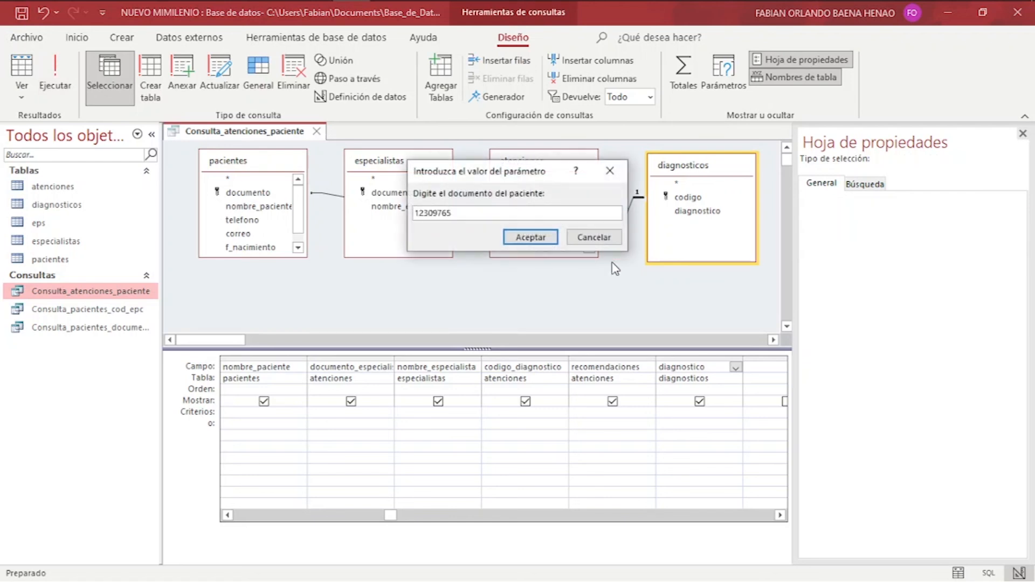
left_click(547, 238)
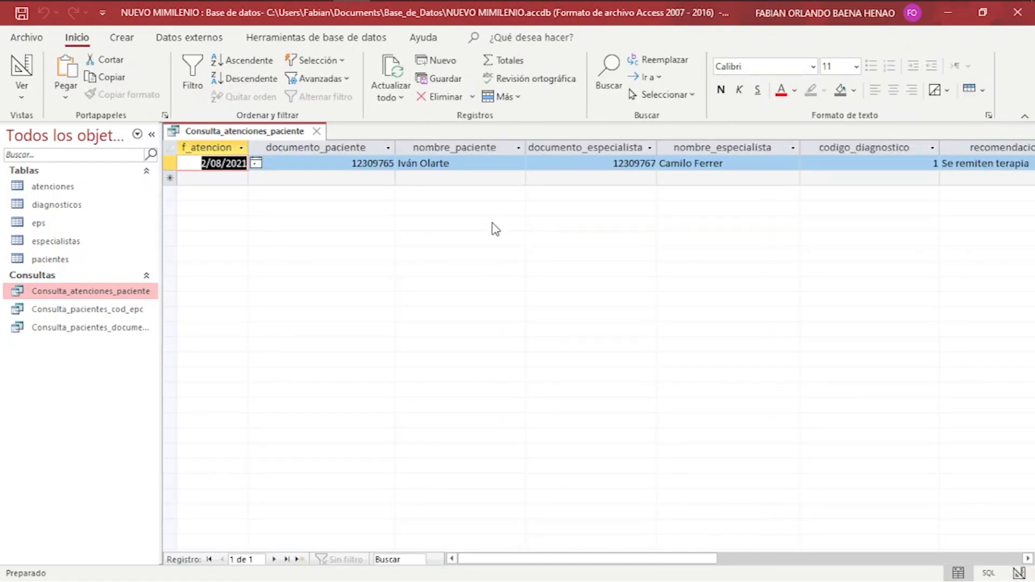
left_click_drag(626, 561, 757, 577)
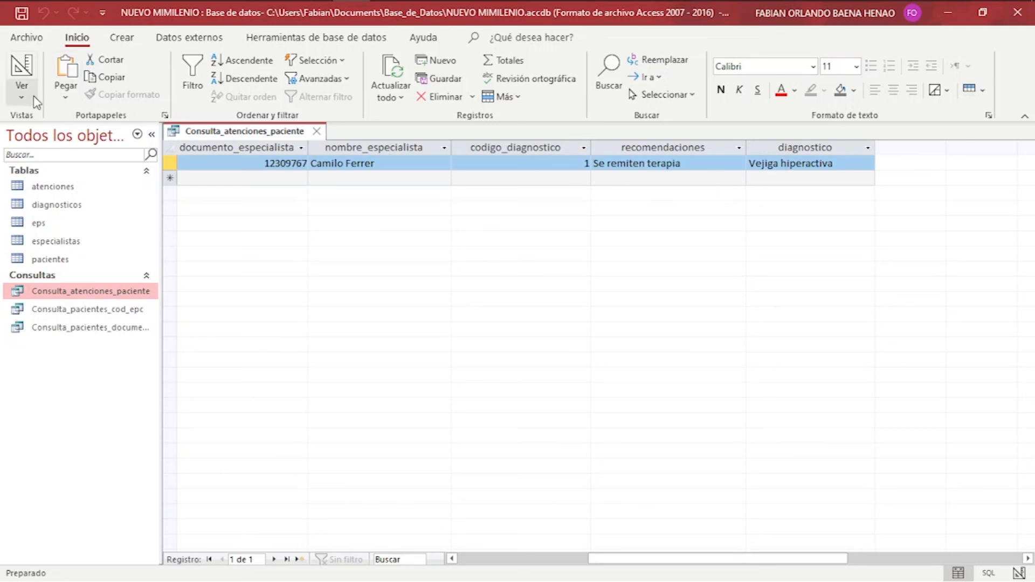
left_click(21, 67)
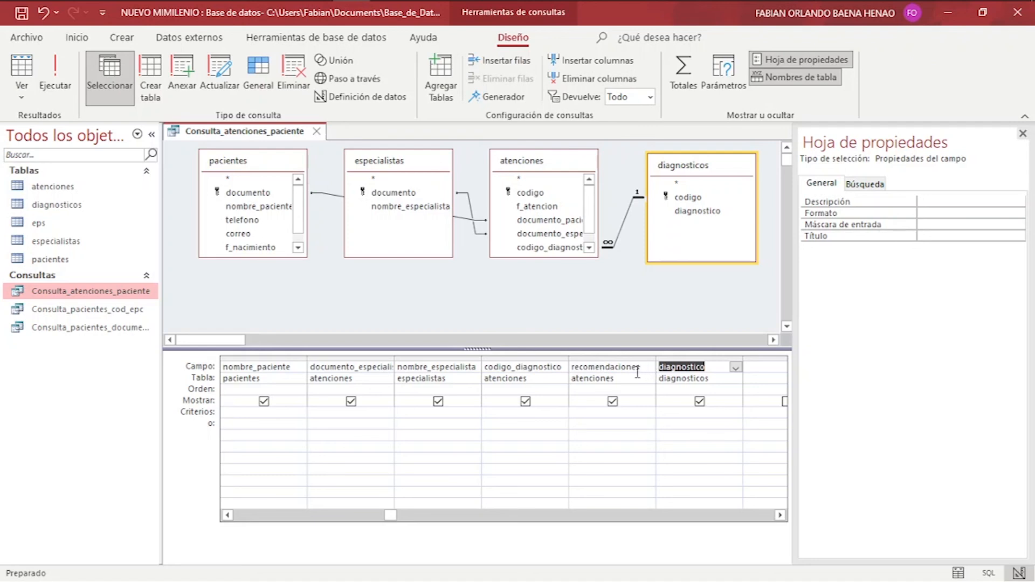
Set the fifth column to diagnostico from the diagnosticos table.
left_click(616, 371)
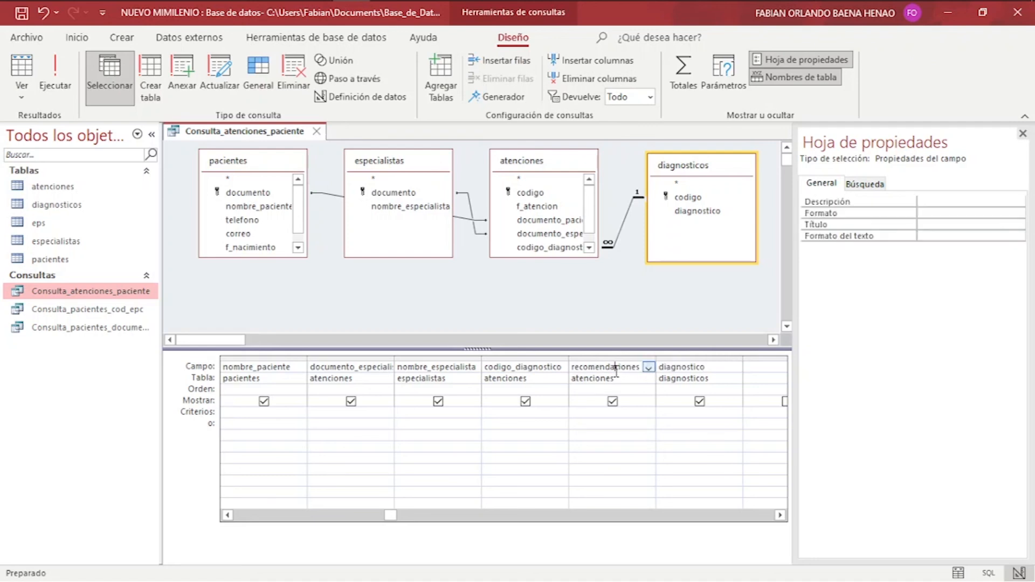
left_click(639, 379)
left_click(649, 379)
left_click(640, 423)
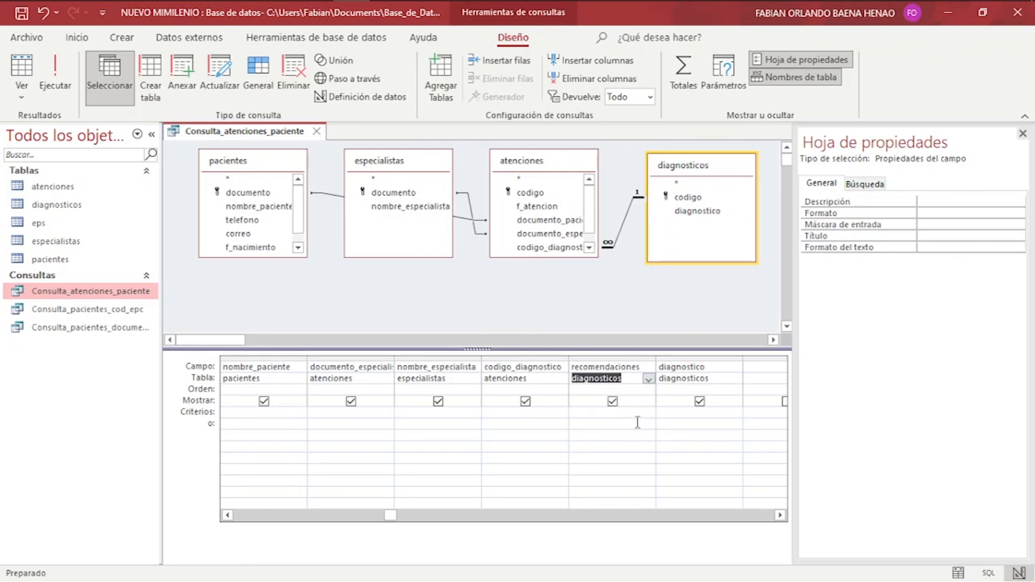
left_click(649, 368)
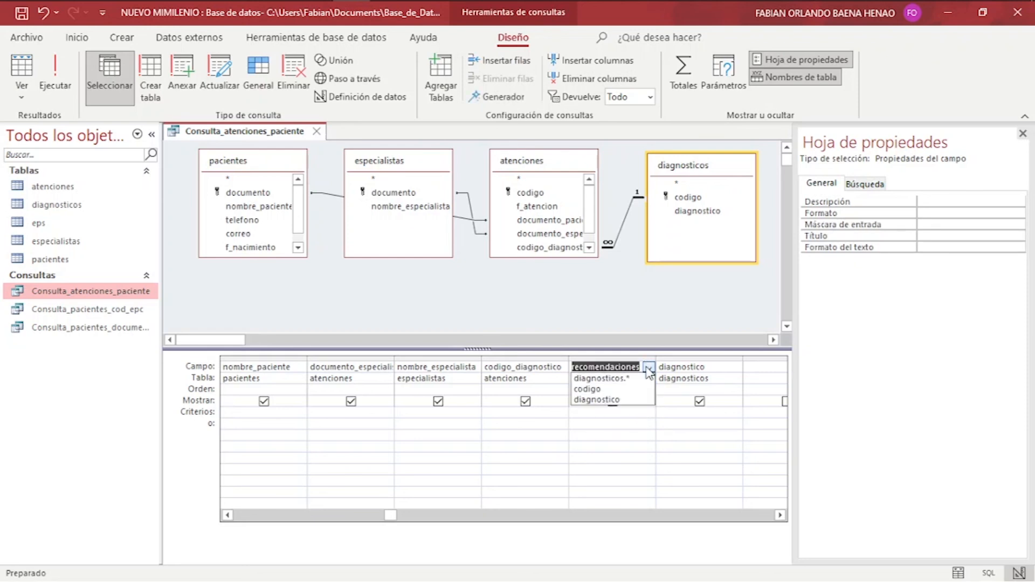
left_click(647, 399)
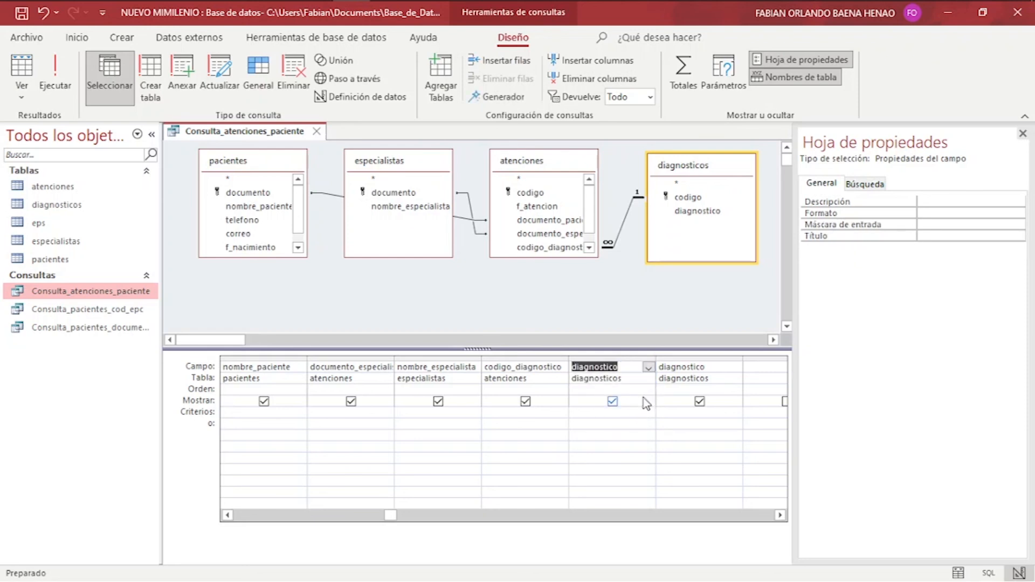
Set the sixth column to recomendaciones from atenciones and run the reordered query.
left_click(683, 380)
left_click(736, 379)
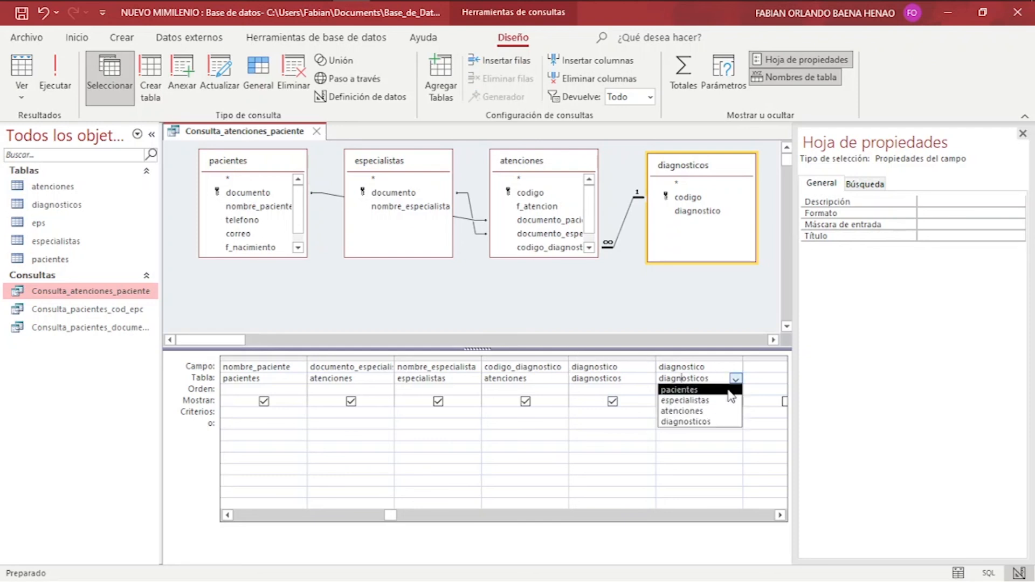
left_click(723, 412)
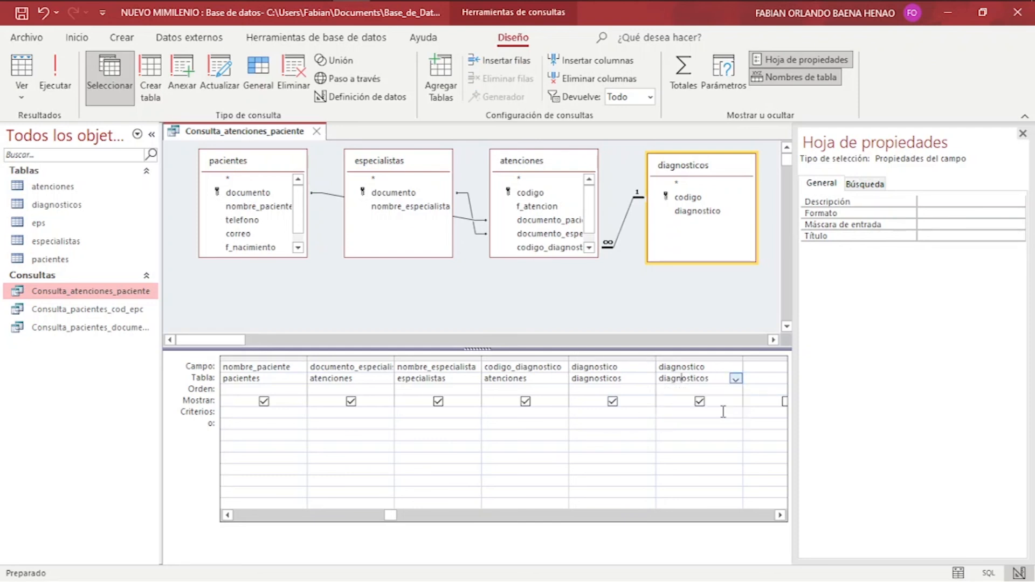
left_click(736, 367)
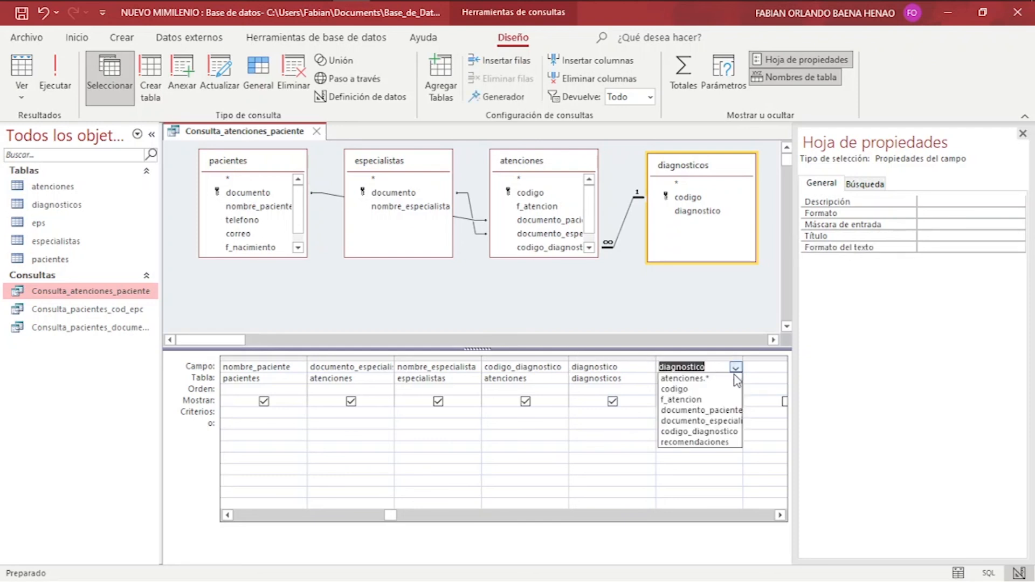
left_click(719, 443)
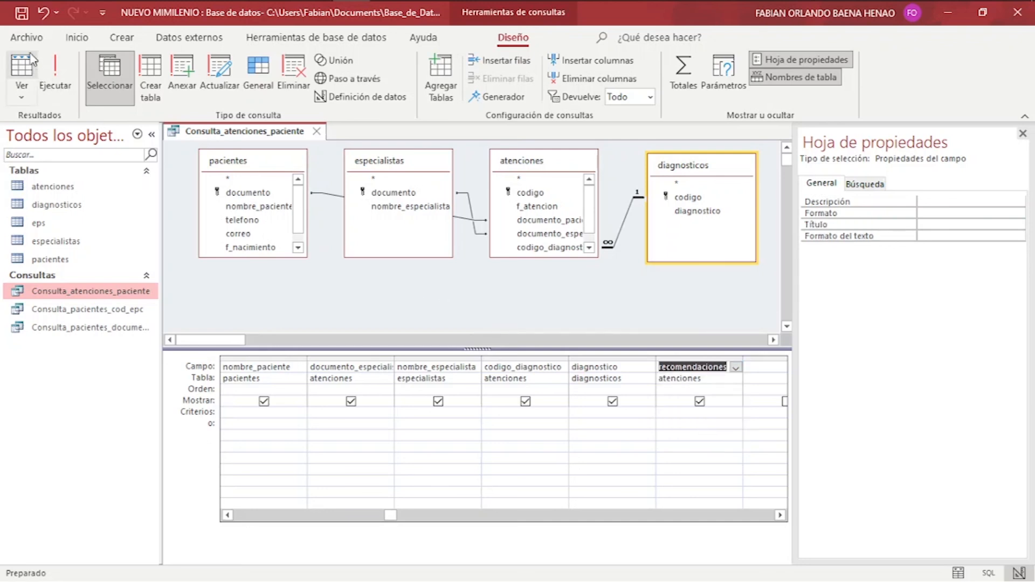
left_click(56, 75)
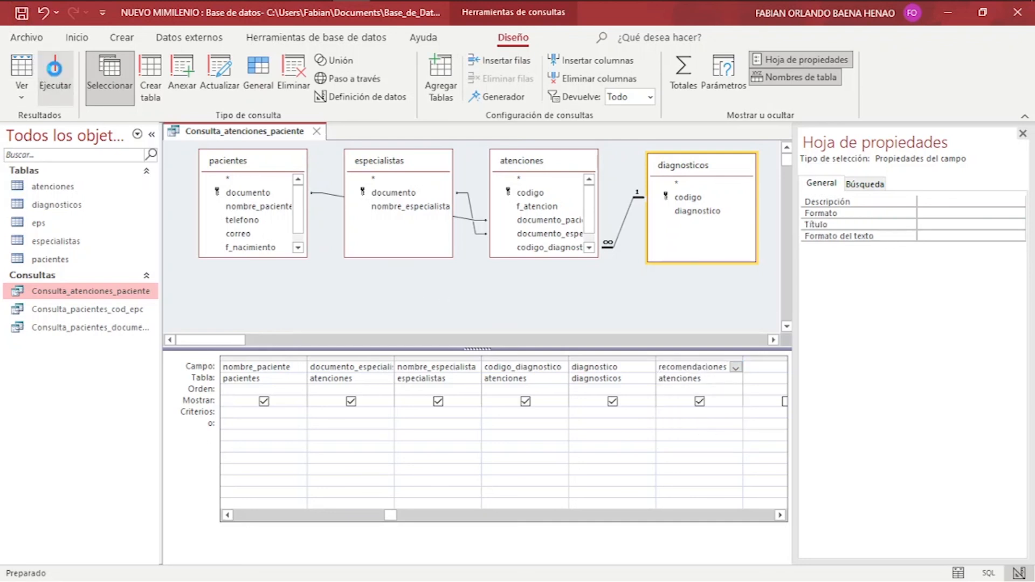
Enter the patient's document number, check the result showing Vejiga hiperactiva, and close the query.
key("Return")
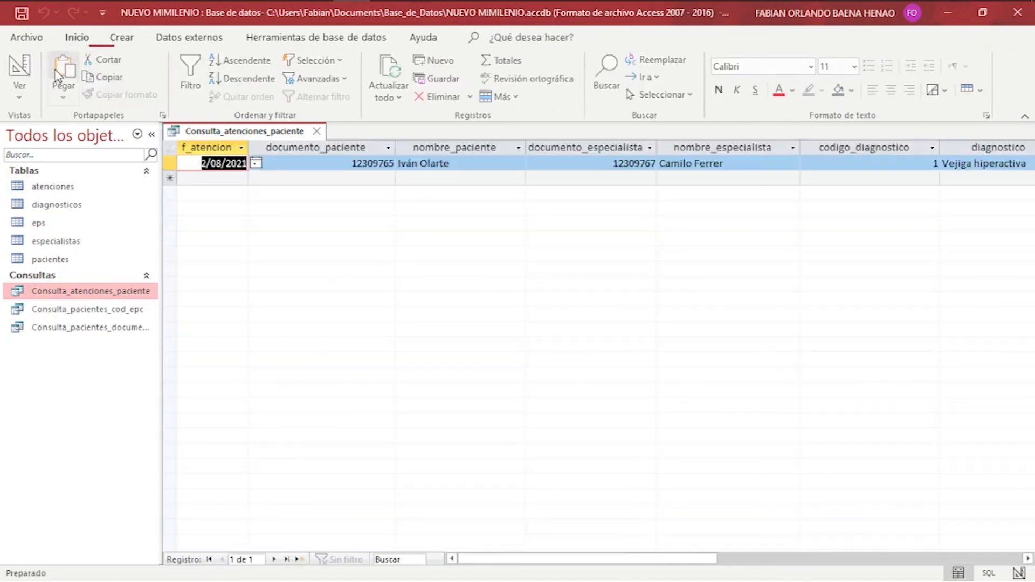
left_click_drag(468, 556, 619, 570)
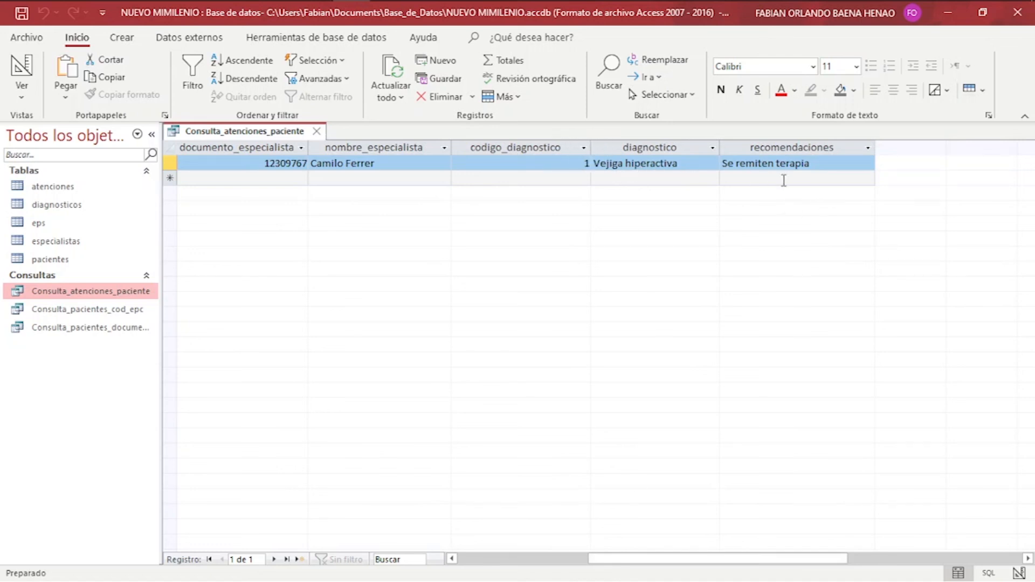
left_click_drag(714, 568, 464, 563)
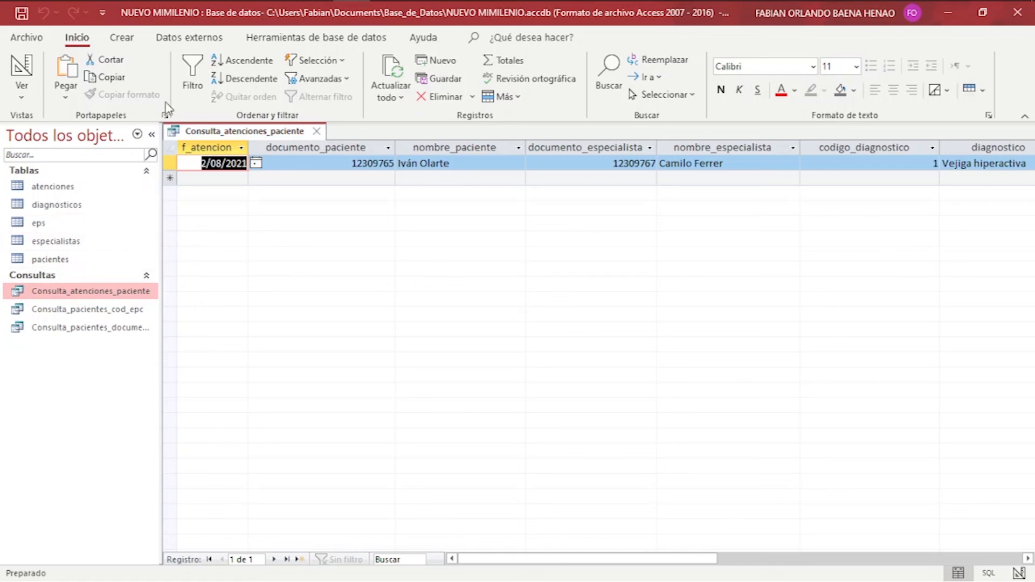
left_click(318, 132)
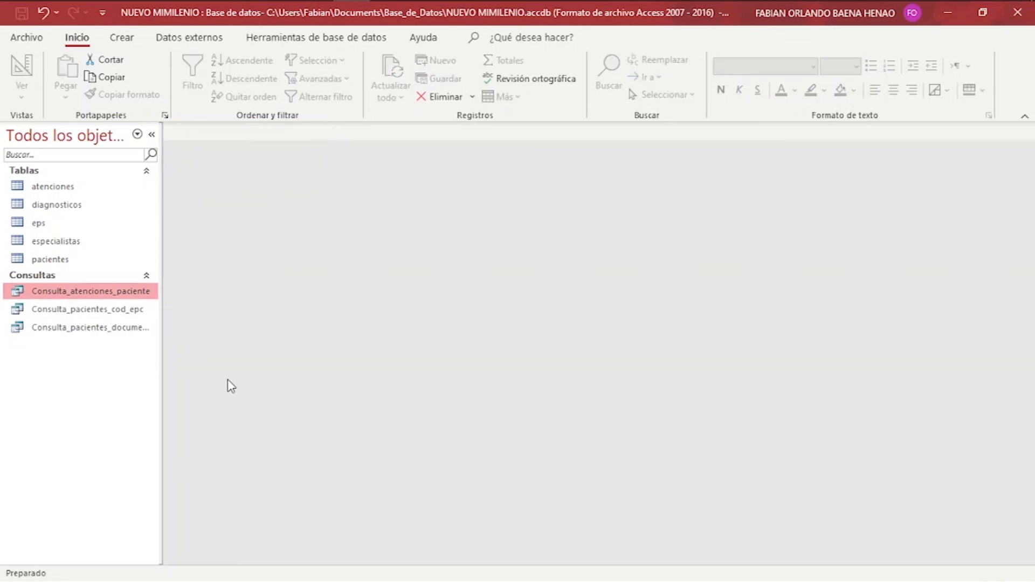